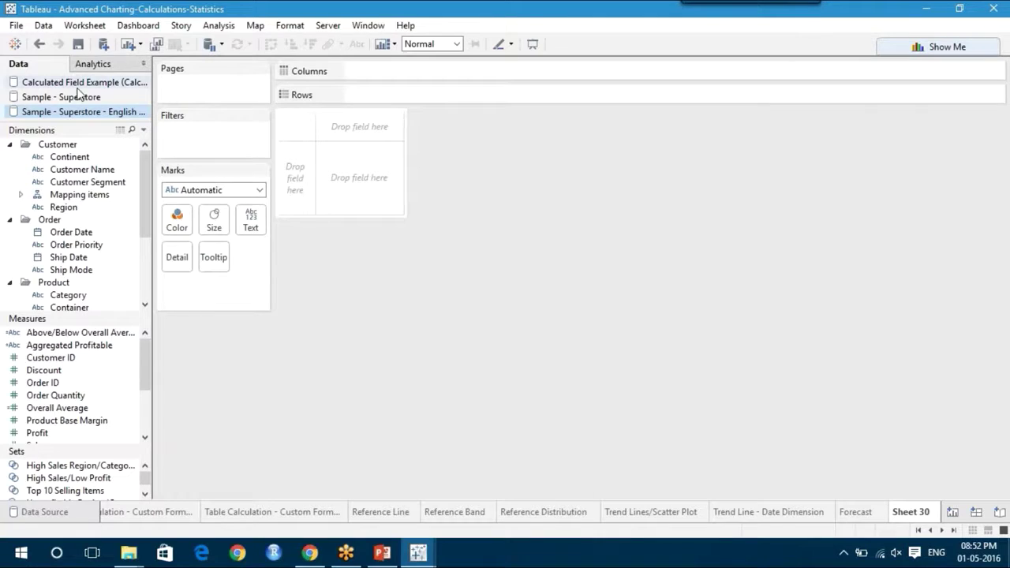
Select the Calculated Field Example data source and examine its underlying rows in an enlarged data view, closing the view when done
click(85, 87)
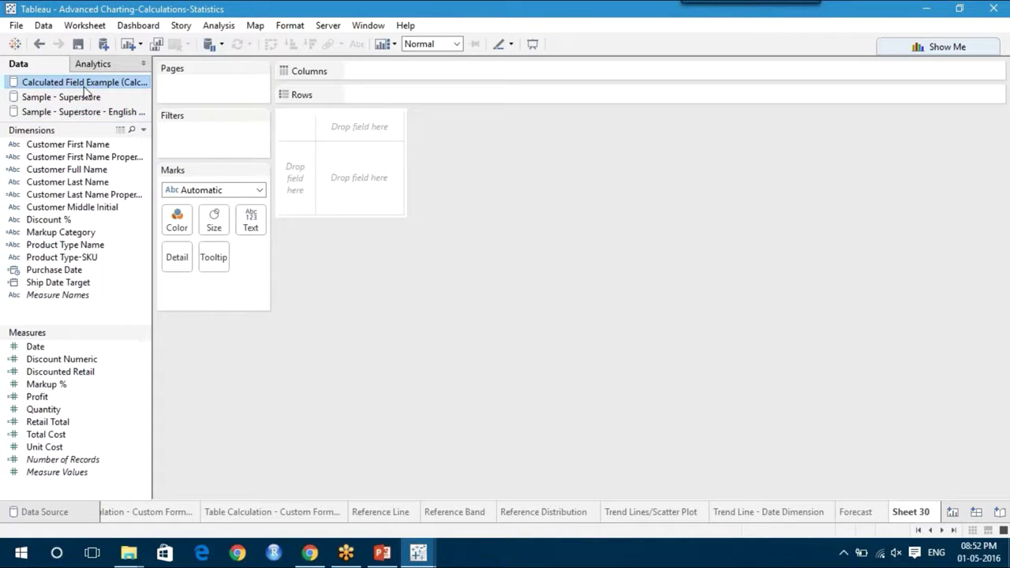
right_click(84, 93)
click(156, 139)
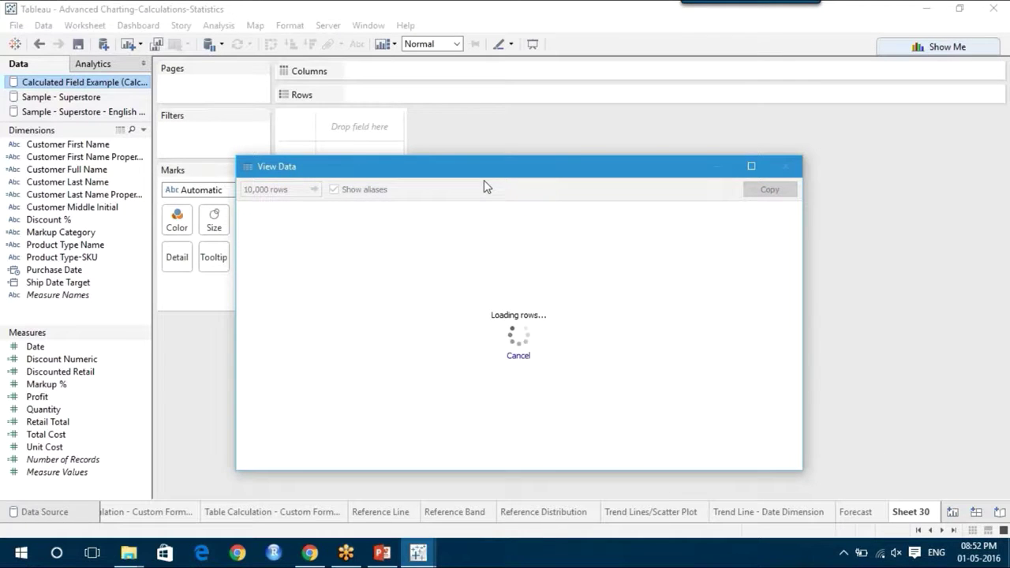
double_click(500, 170)
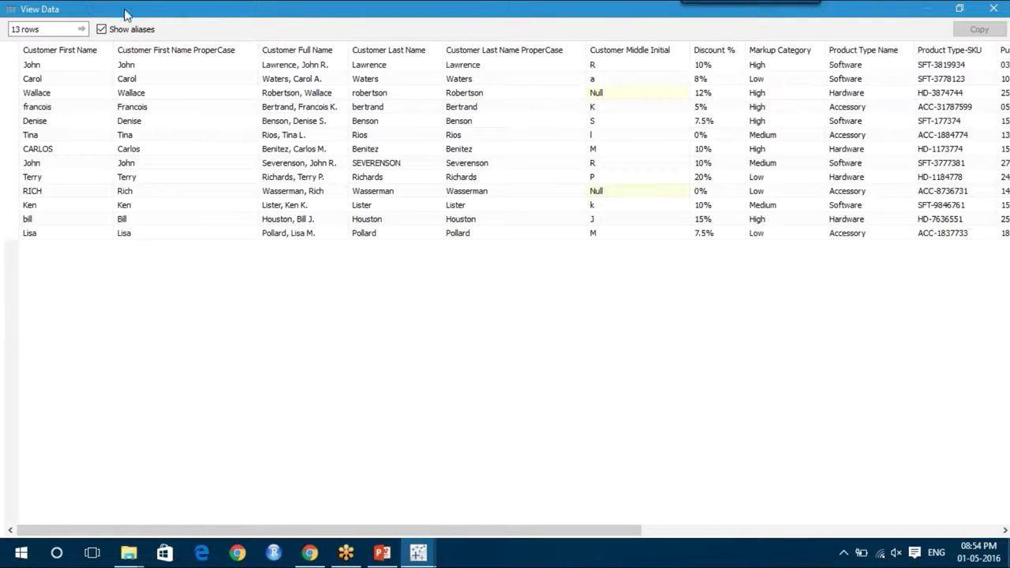
drag(129, 11, 118, 38)
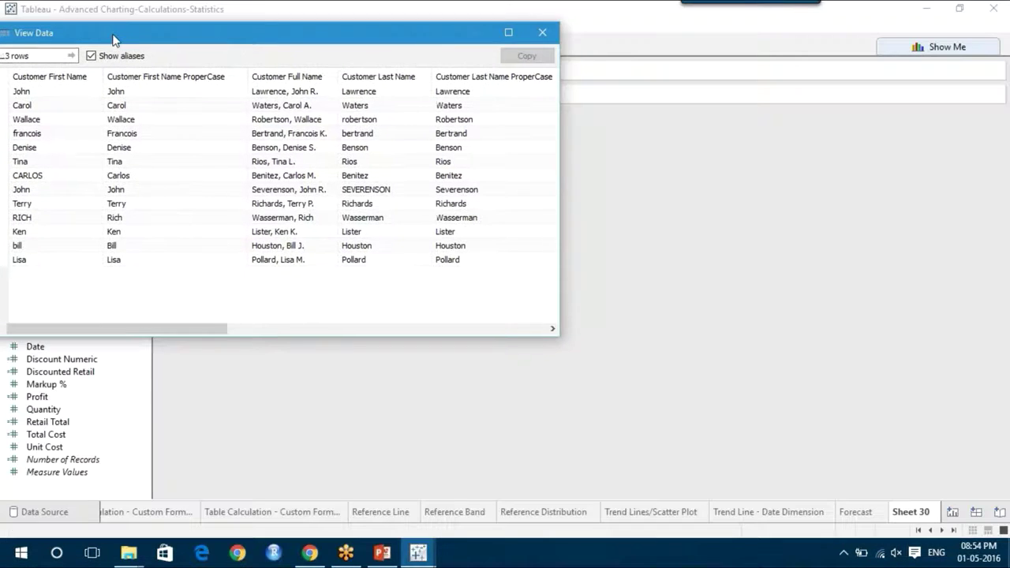
click(542, 32)
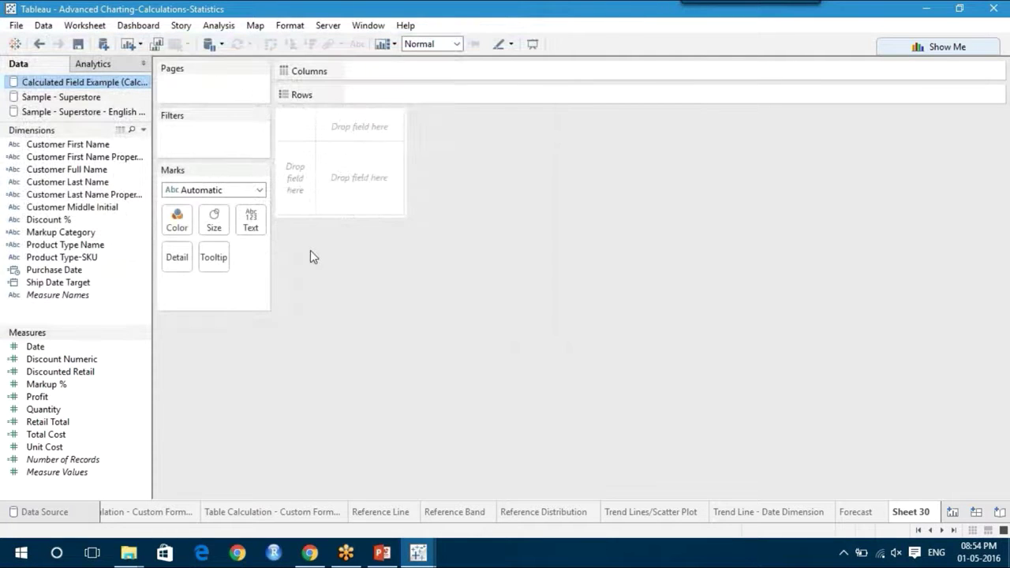
Create a calculated field named "Proper Case" in the Calculated Field Example data source
click(223, 24)
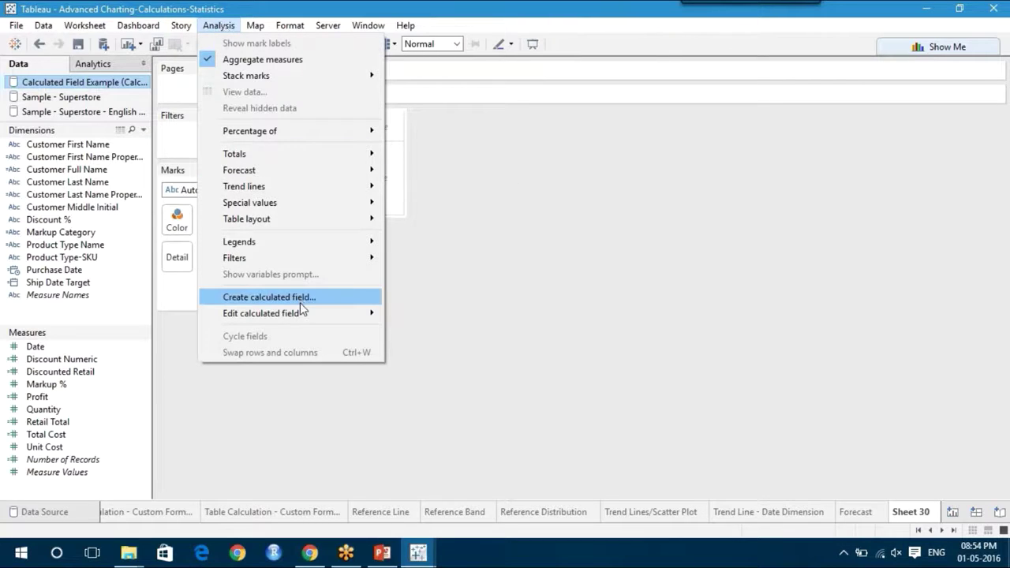
click(300, 302)
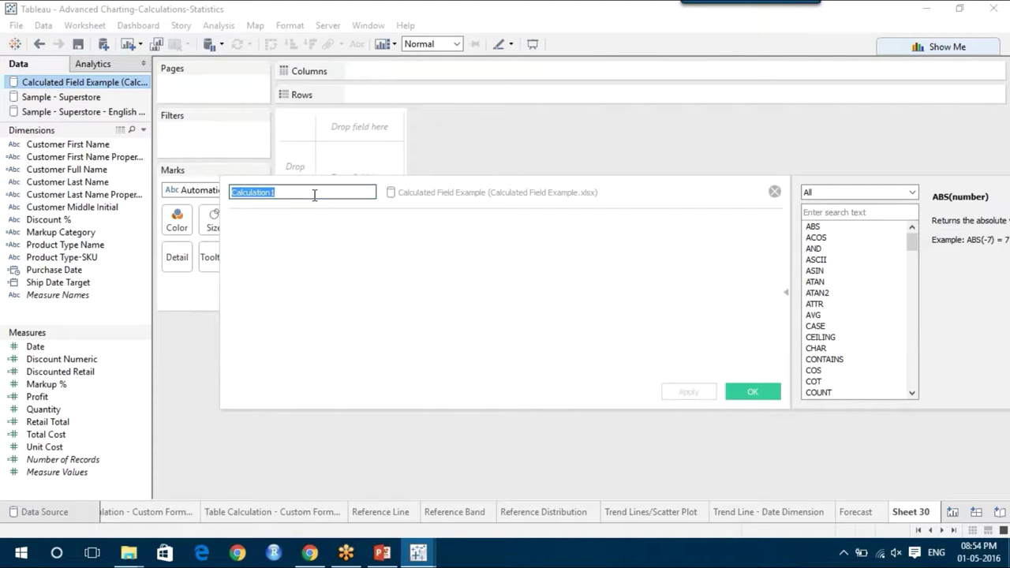
text(Proper )
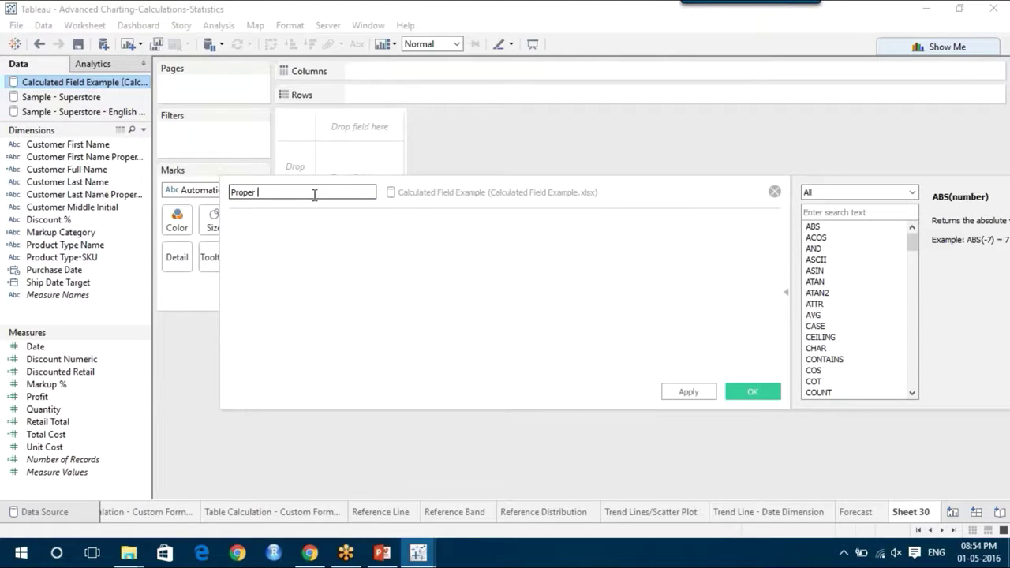
text(Case)
Enter the formula UPPER(LEFT([Customer First Name], 1)) to capitalise the first letter of the name
click(285, 248)
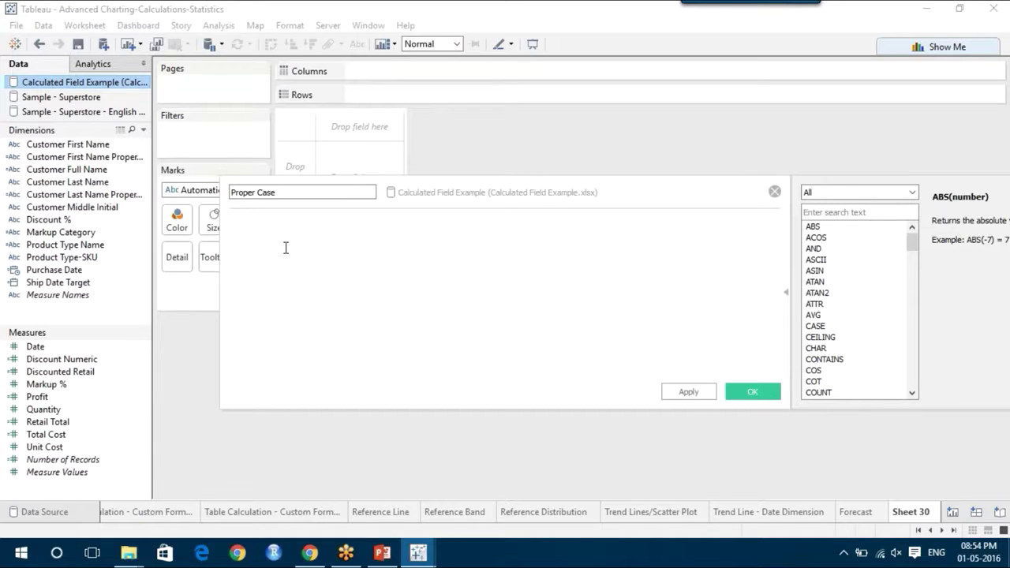
text(upp)
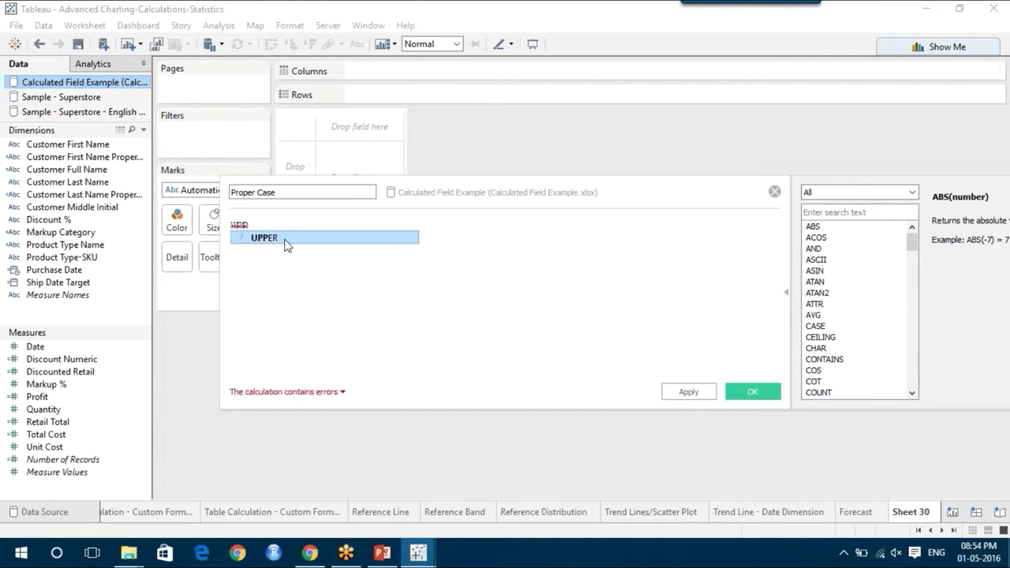
click(286, 244)
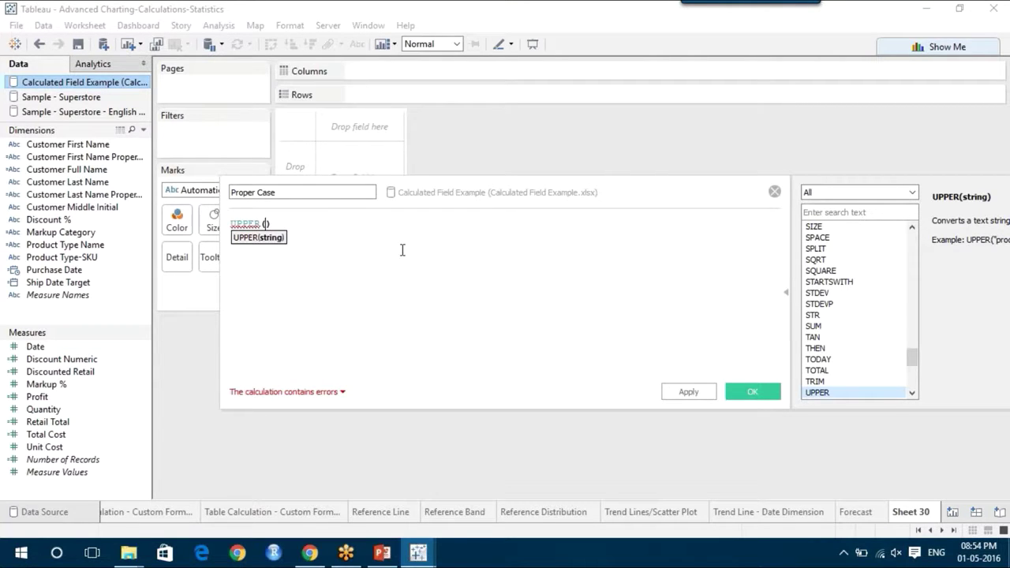
text(LEF)
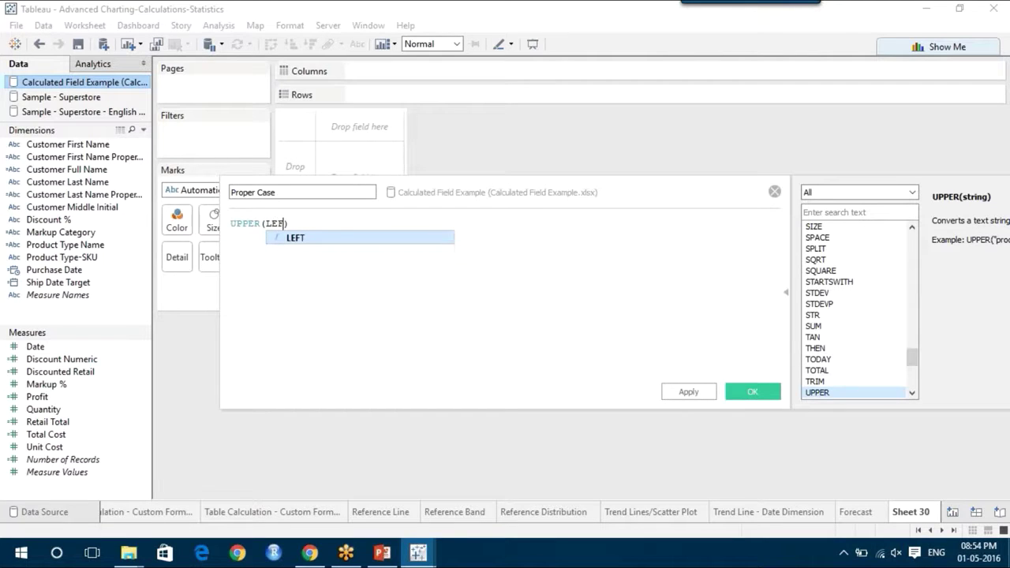
key(Return)
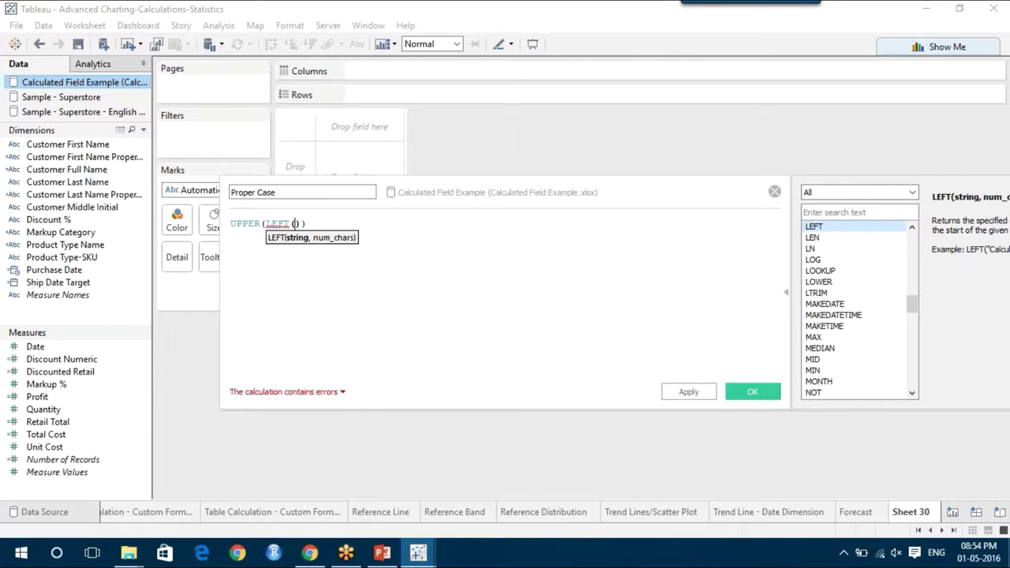
text([)
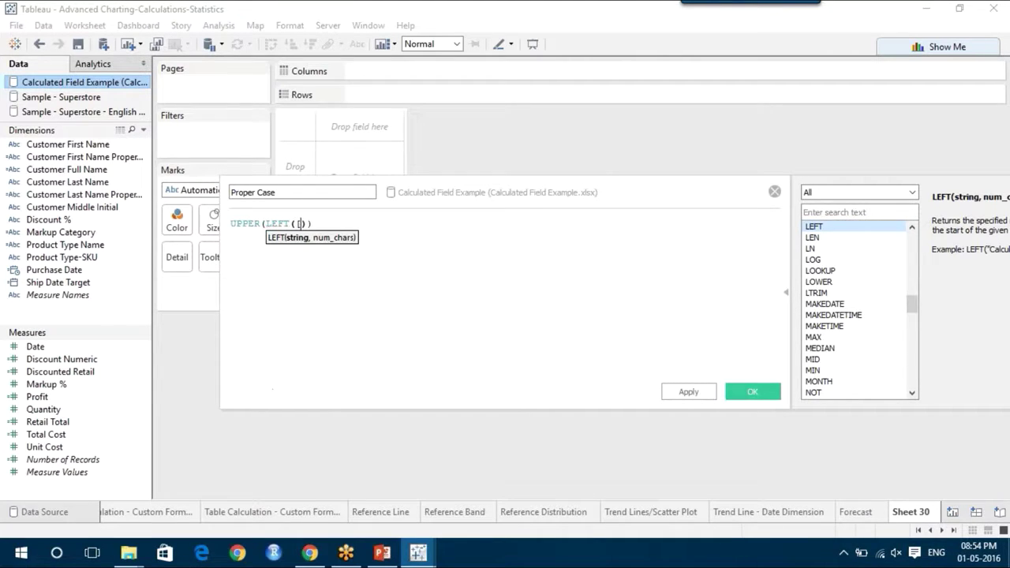
text(cus)
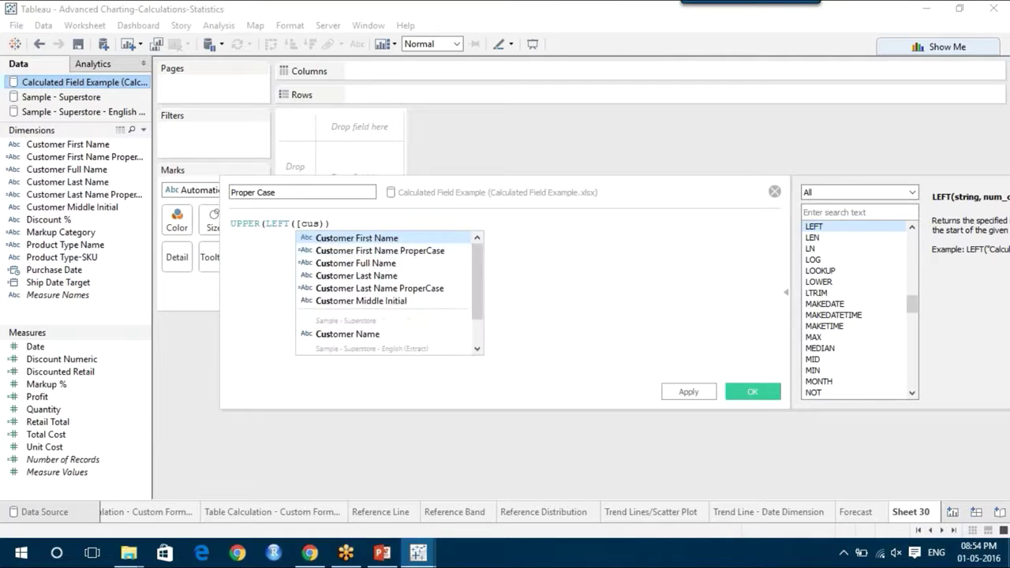
click(394, 240)
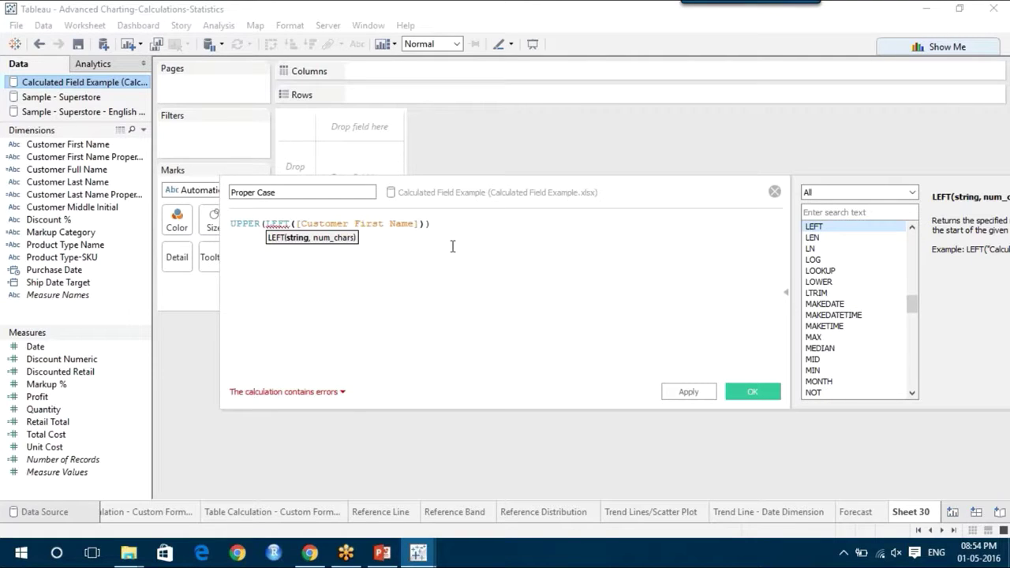
text(, 1)
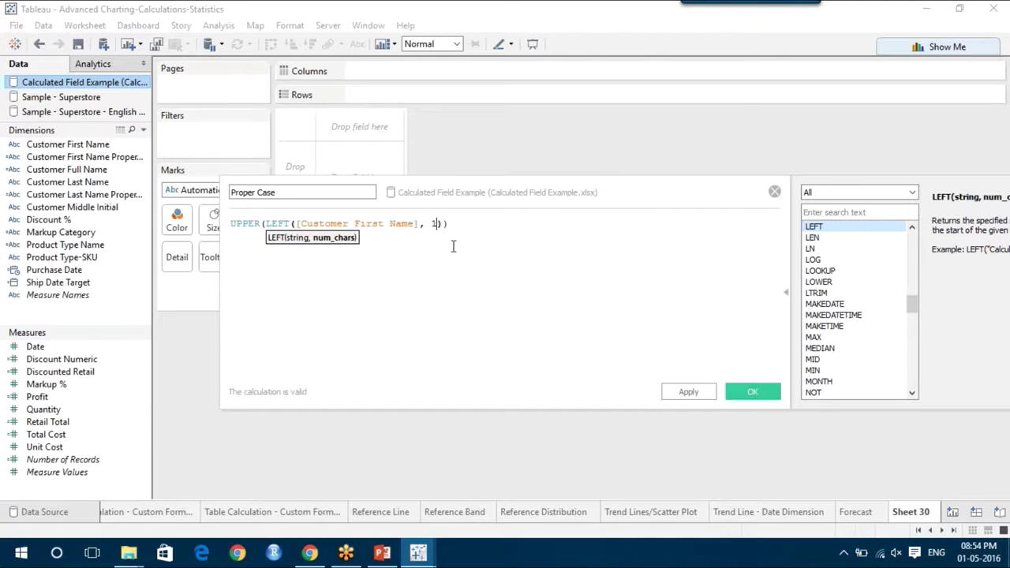
Append + LOWER(RIGHT([Customer First Name], )) to the formula, leaving the character count argument empty
click(460, 226)
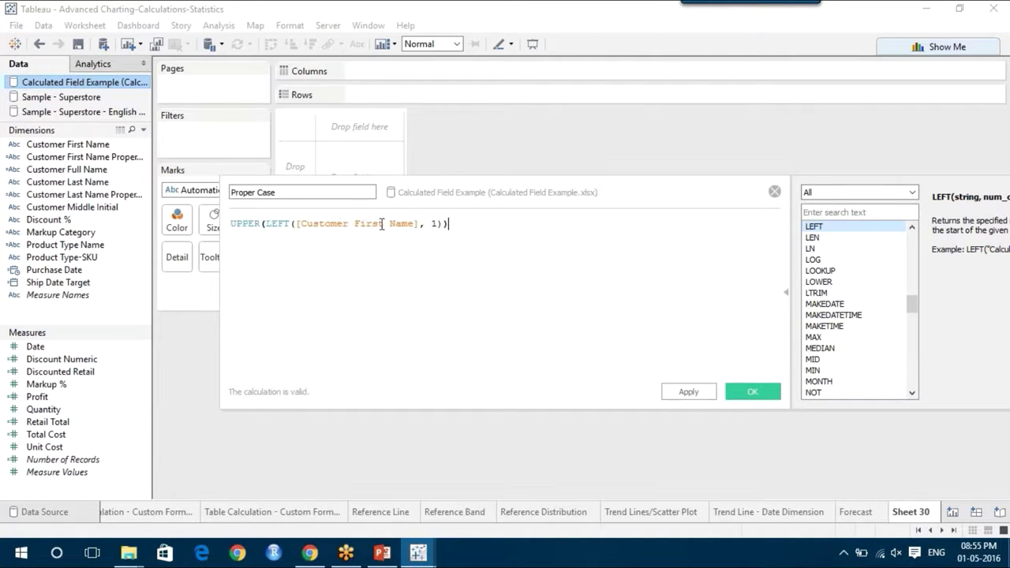
text(1)) + )
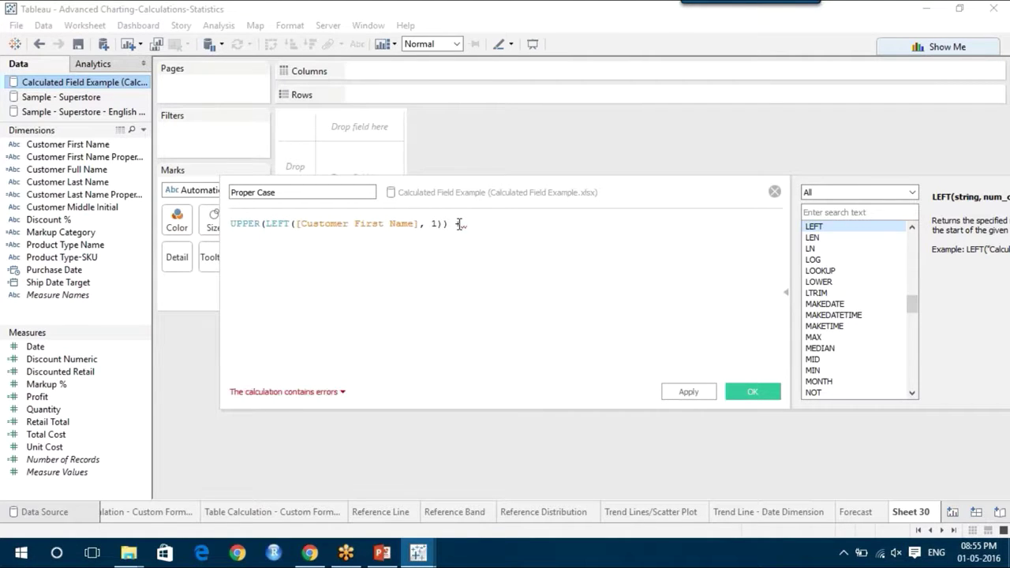
text(lowe)
key(Return)
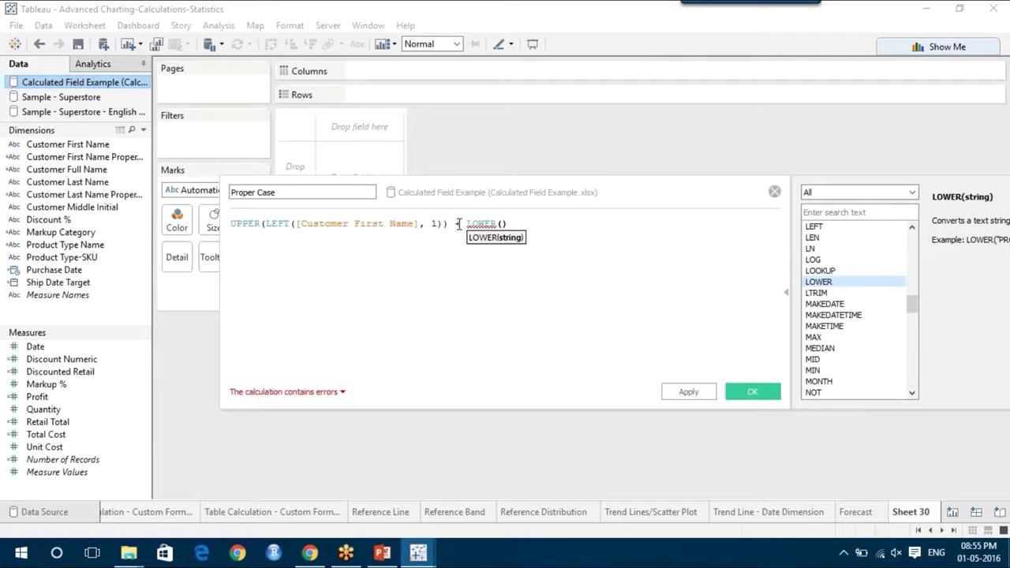
text(rig)
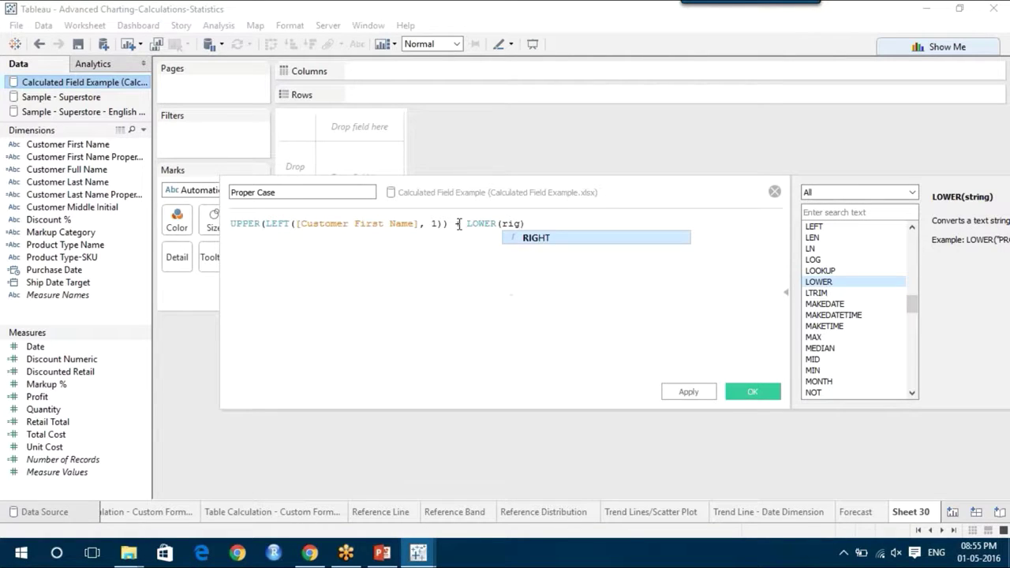
key(Return)
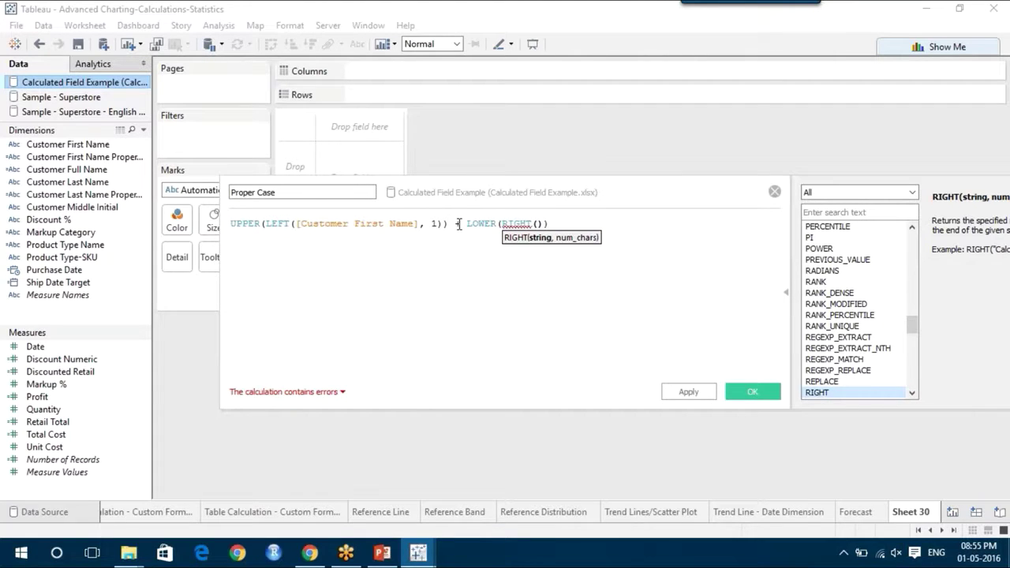
text(cuss)
key(BackSpace)
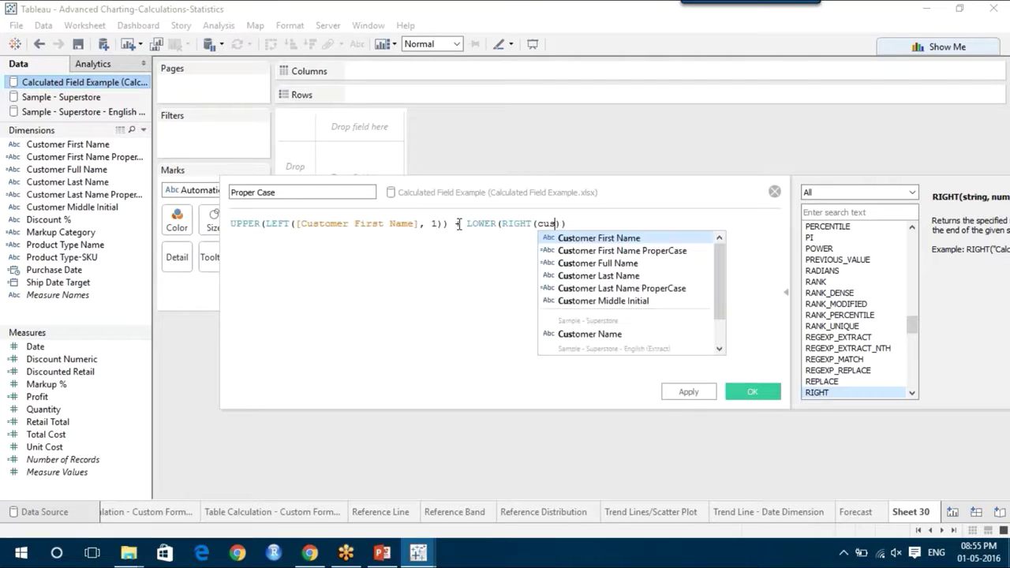
key(Return)
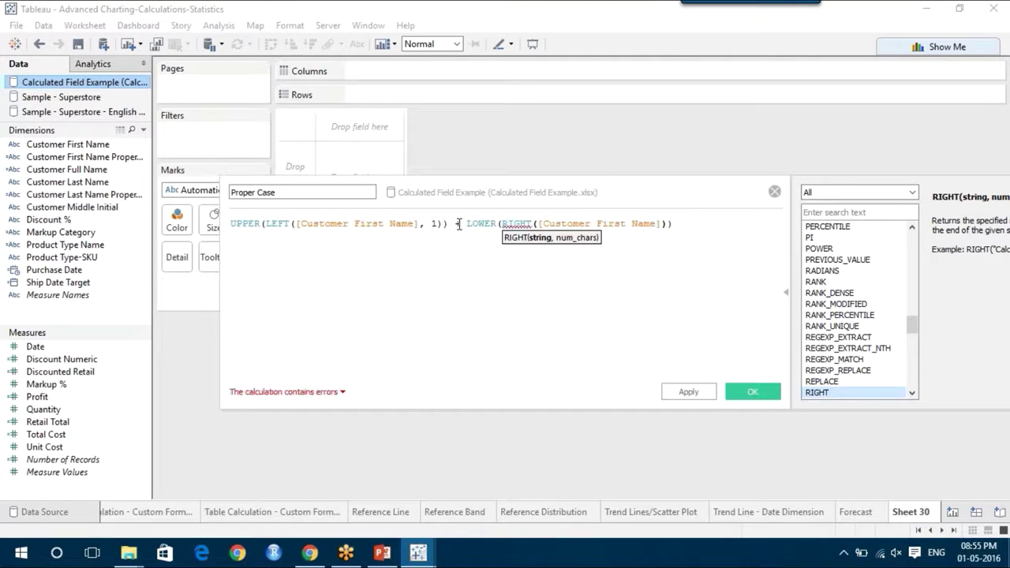
text(, )
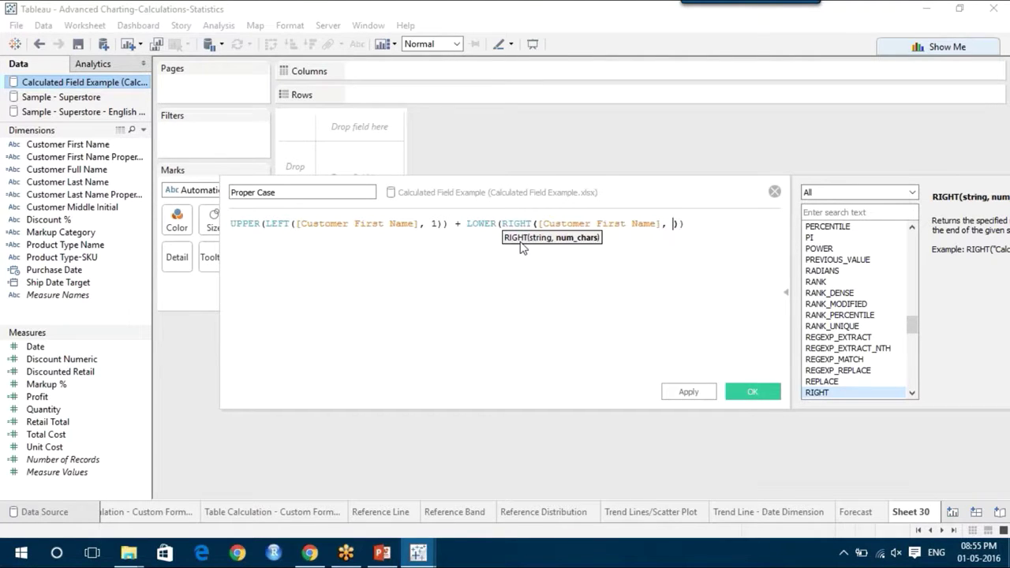
Add LEN([Customer First Name]) as the number-of-characters argument of the RIGHT function
text(le)
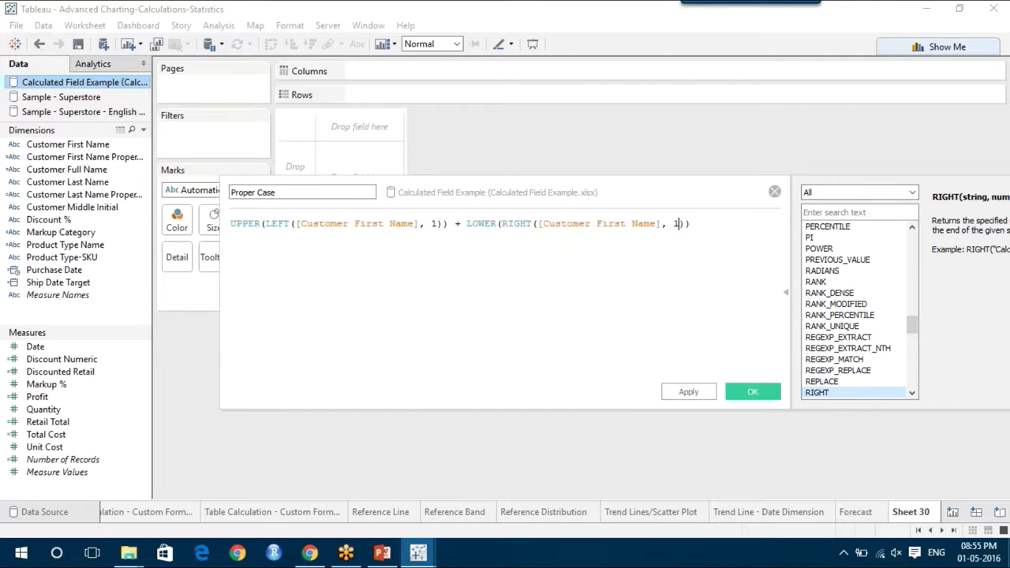
text(n)
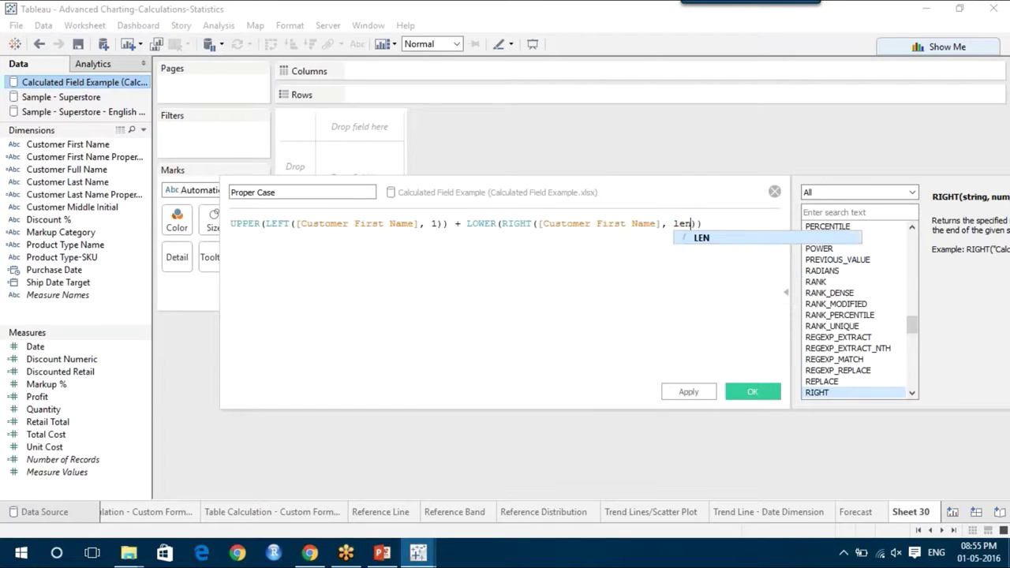
key(Return)
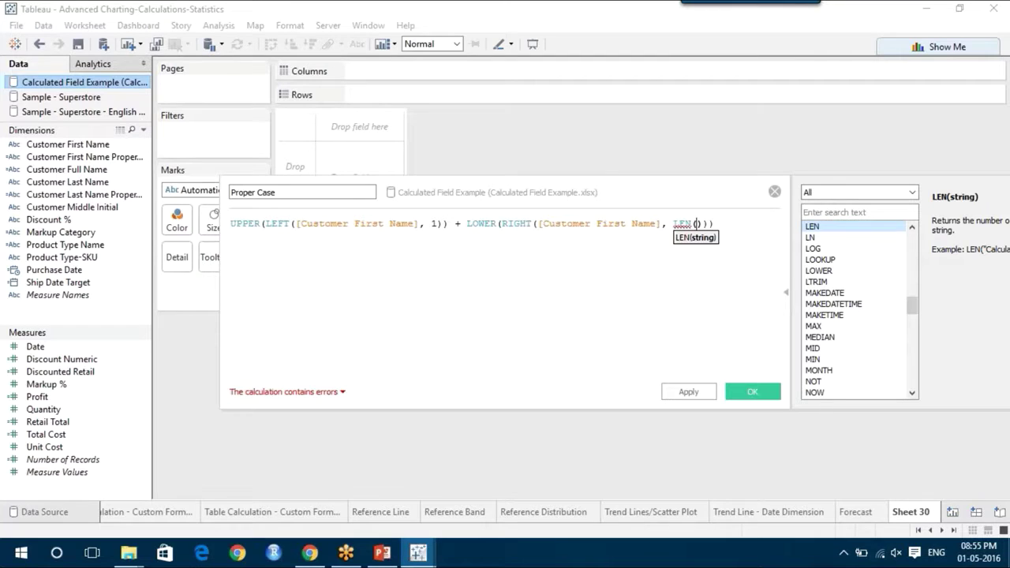
text(cu)
key(BackSpace)
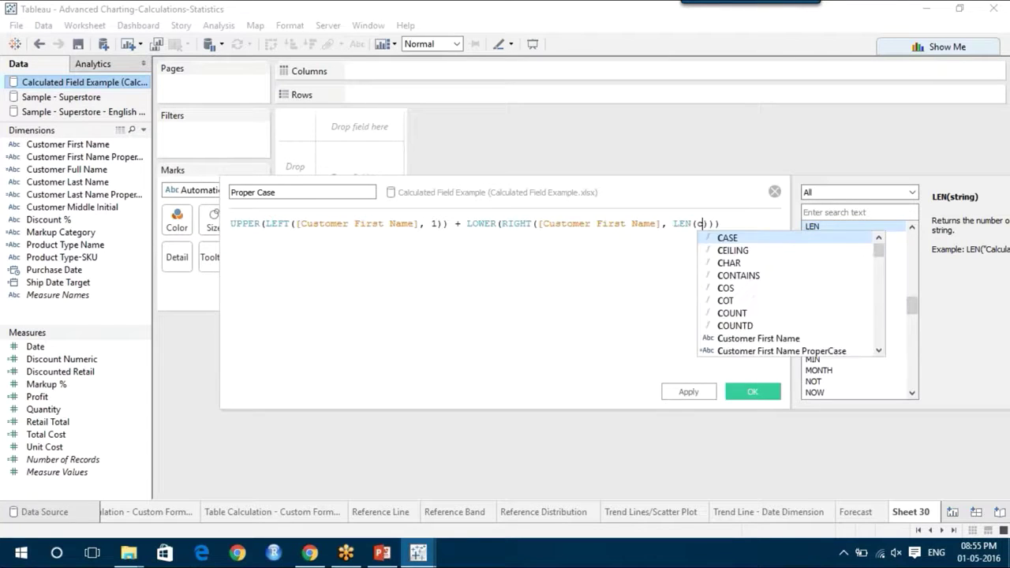
text(us)
key(Return)
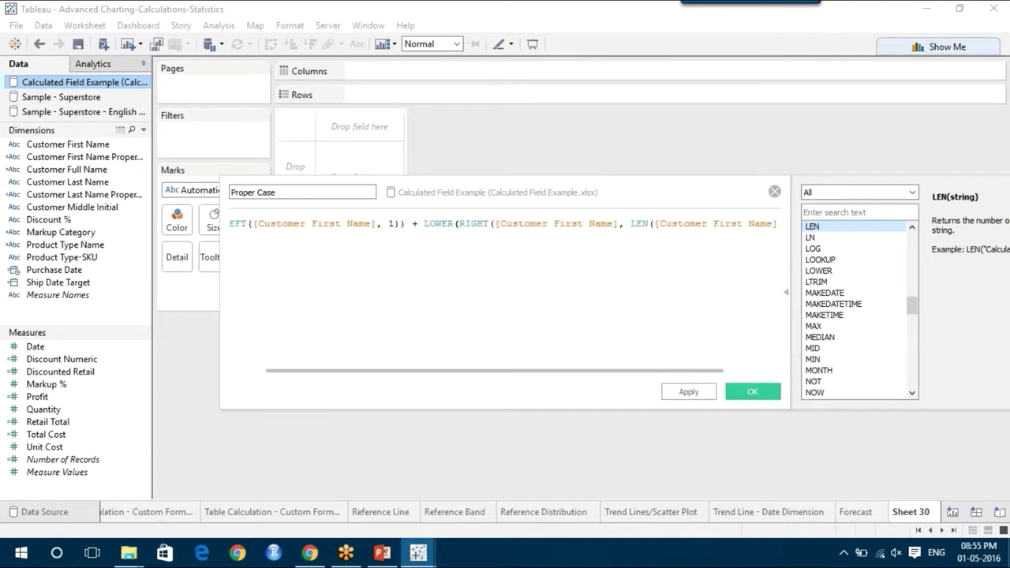
Move the LOWER part onto a second line, subtract 1 from the LEN result, and save the calculated field
click(423, 225)
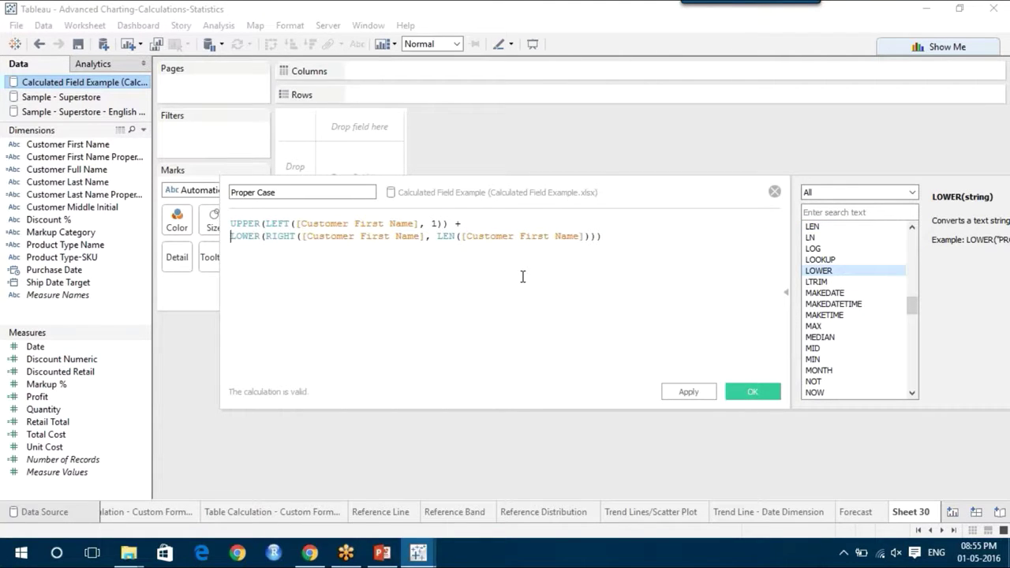
click(591, 236)
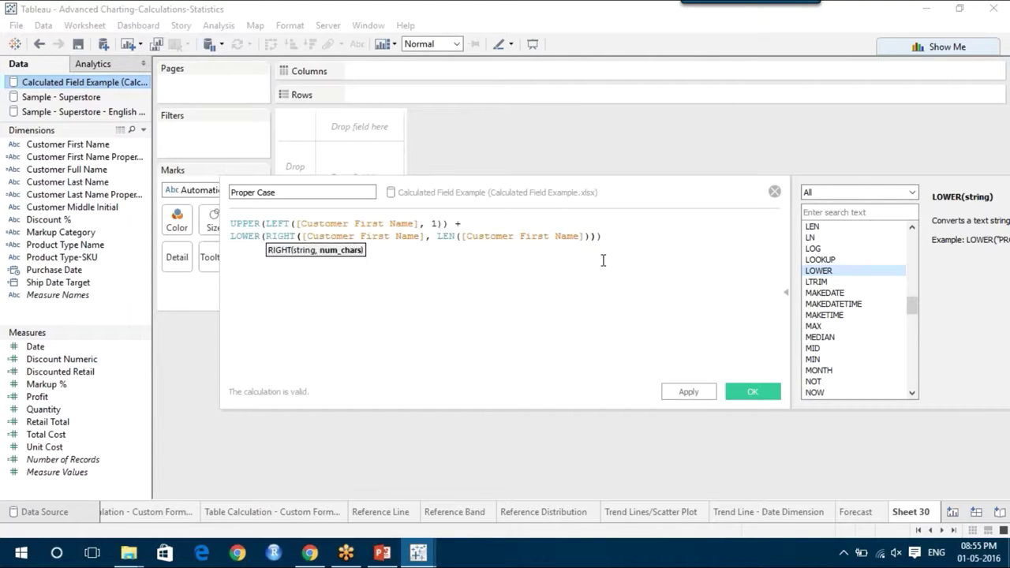
text(-1)
click(408, 309)
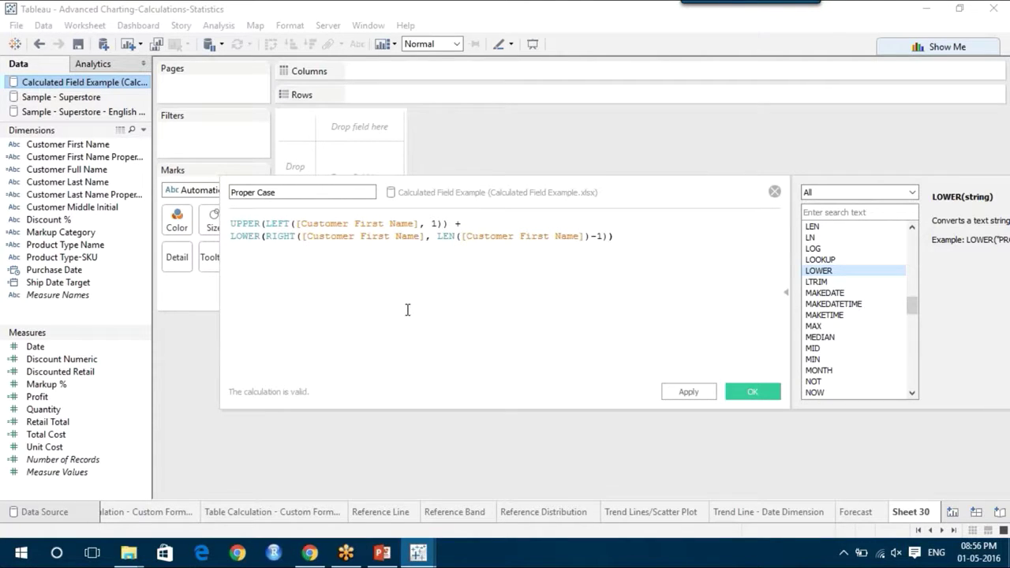
click(689, 395)
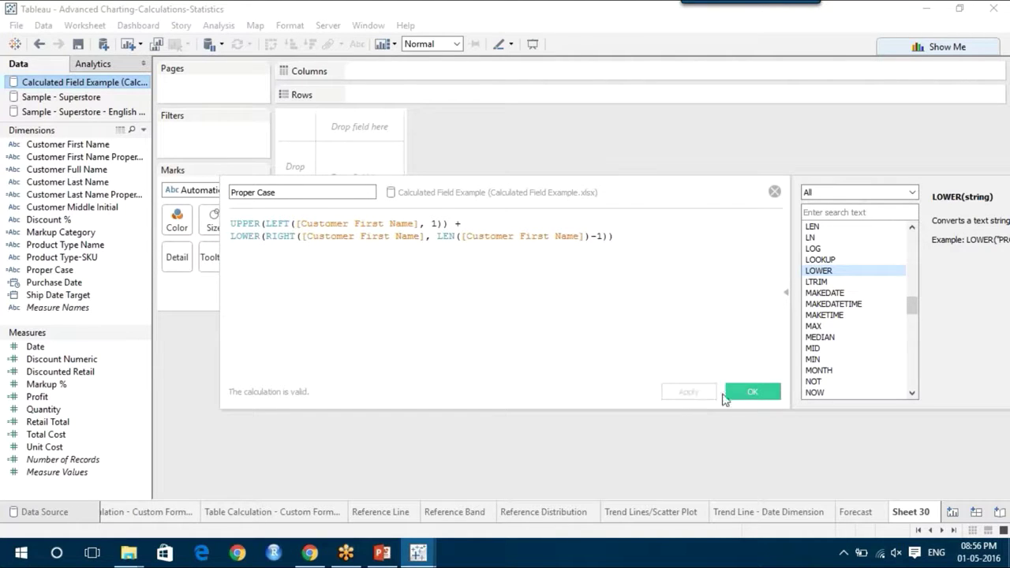
click(745, 393)
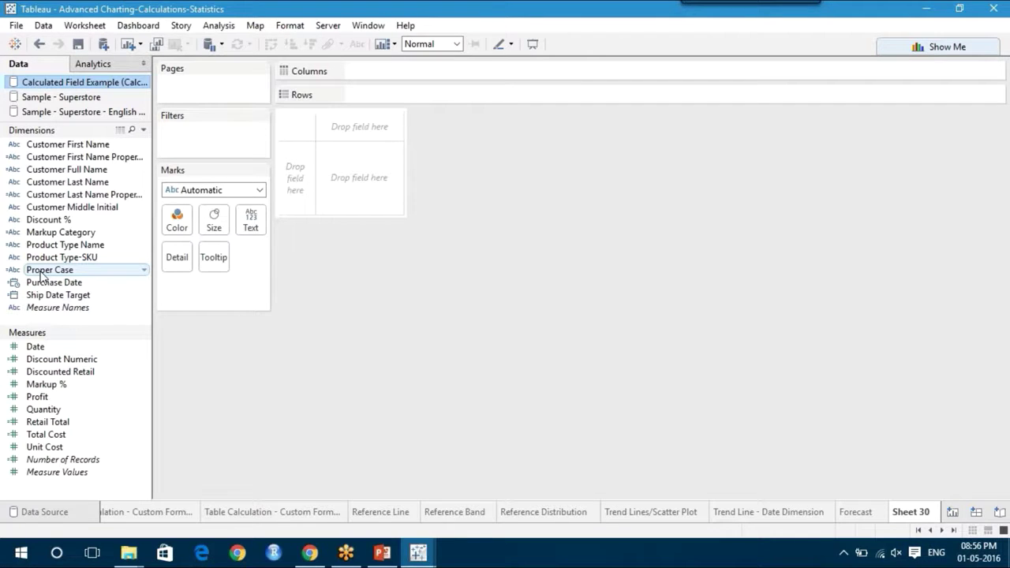
Add Customer First Name and Proper Case to Rows to list the original and converted names side by side
drag(101, 150, 450, 95)
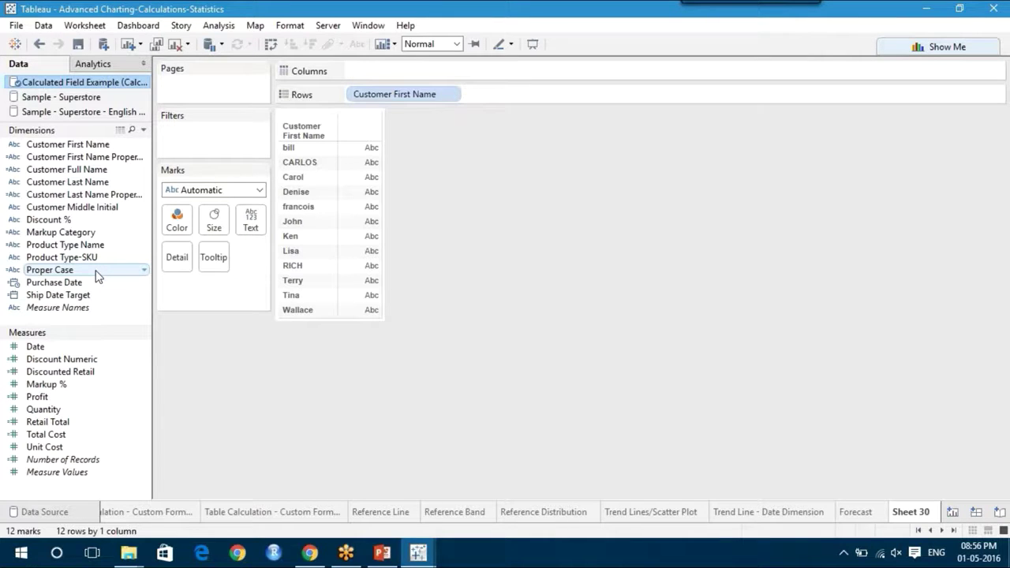
mouse_move(97, 274)
mouse_down()
mouse_move(595, 74)
mouse_move(557, 92)
mouse_up()
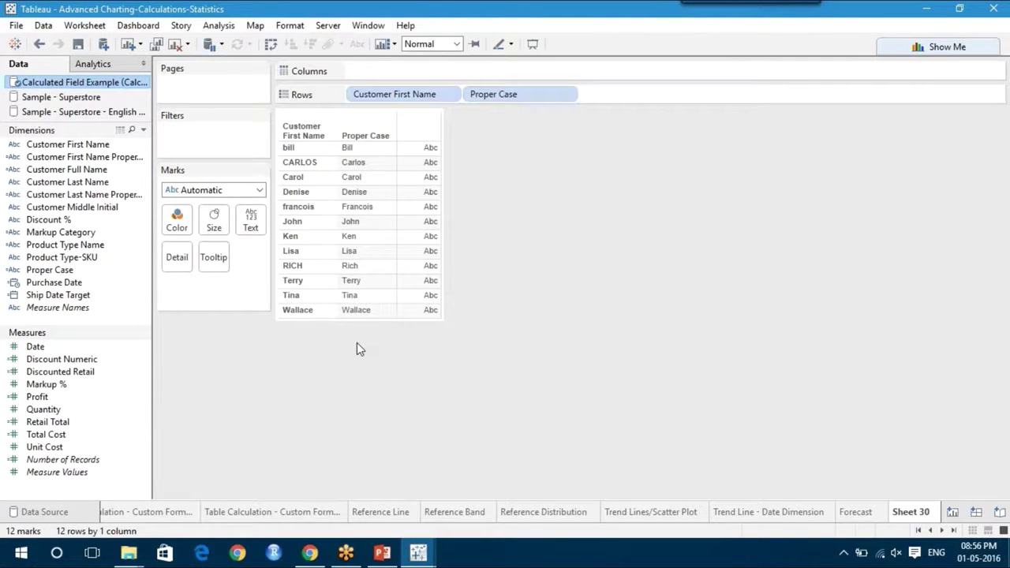
Copy the whole formula of the Proper Case calculated field and close its editor without changes
right_click(100, 276)
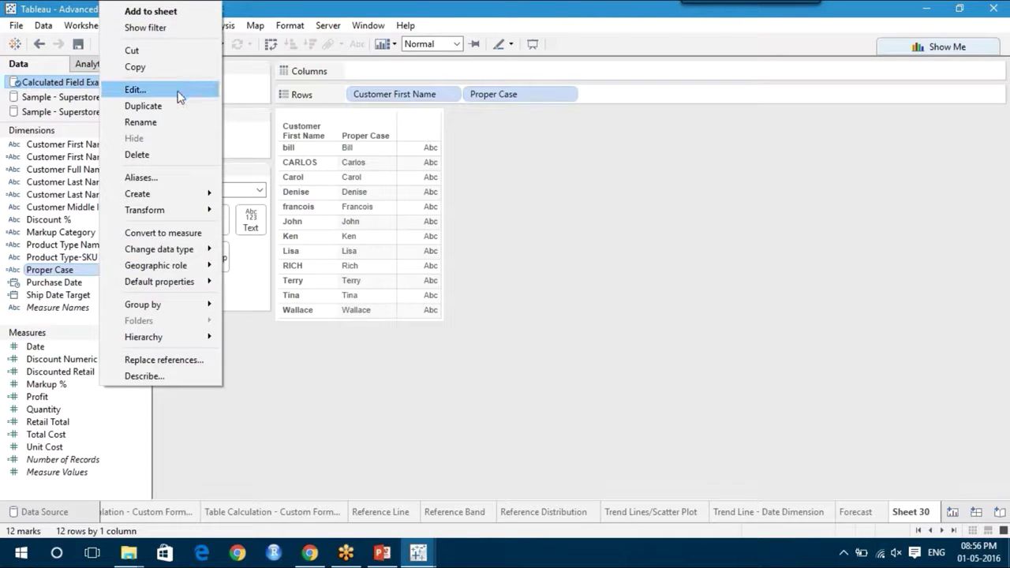
click(181, 90)
key(ctrl+a)
key(ctrl+c)
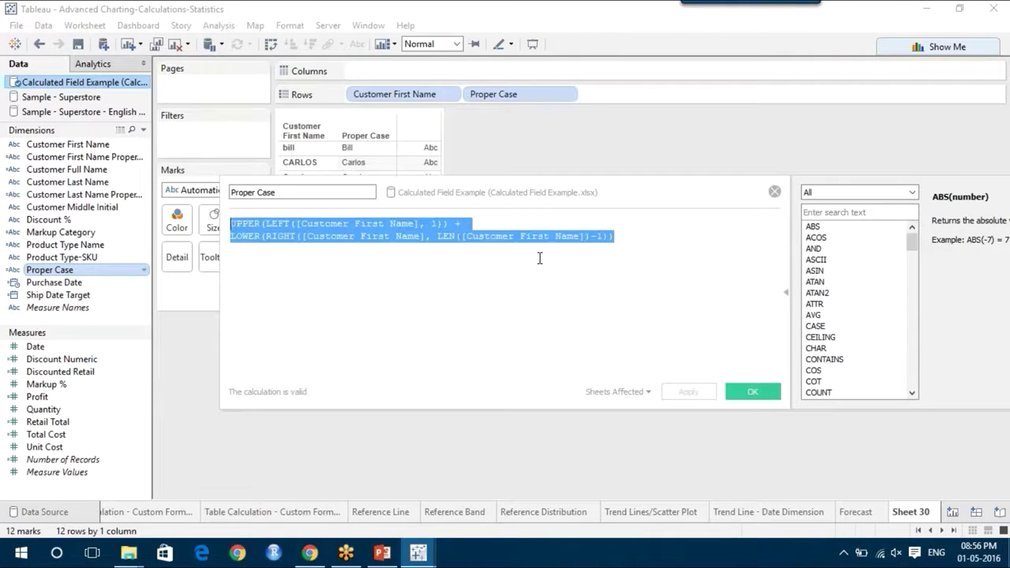
click(775, 192)
Create a calculated field named Proper case 2 and paste the copied Proper Case formula into it
click(218, 26)
click(287, 297)
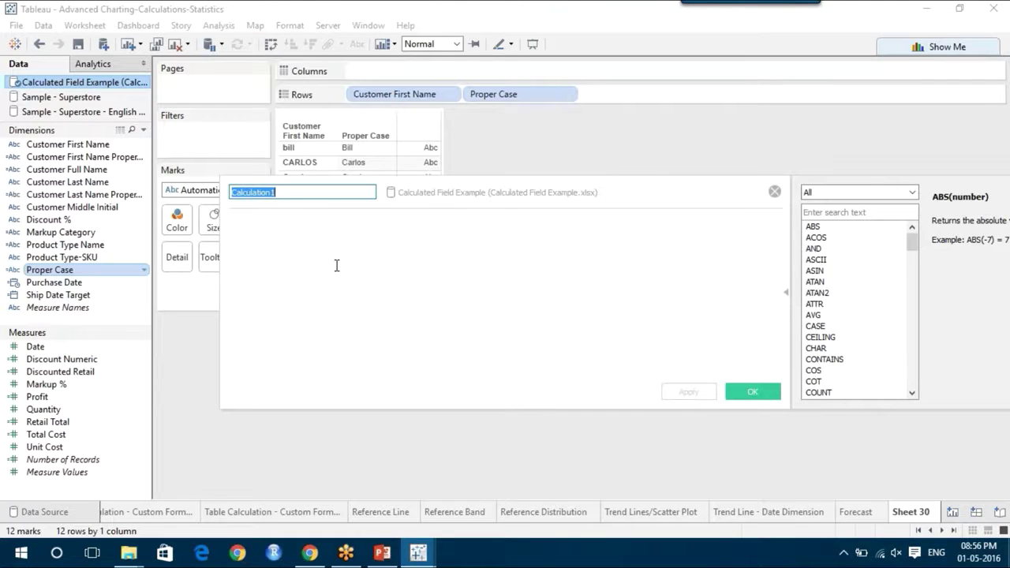
text(Poper)
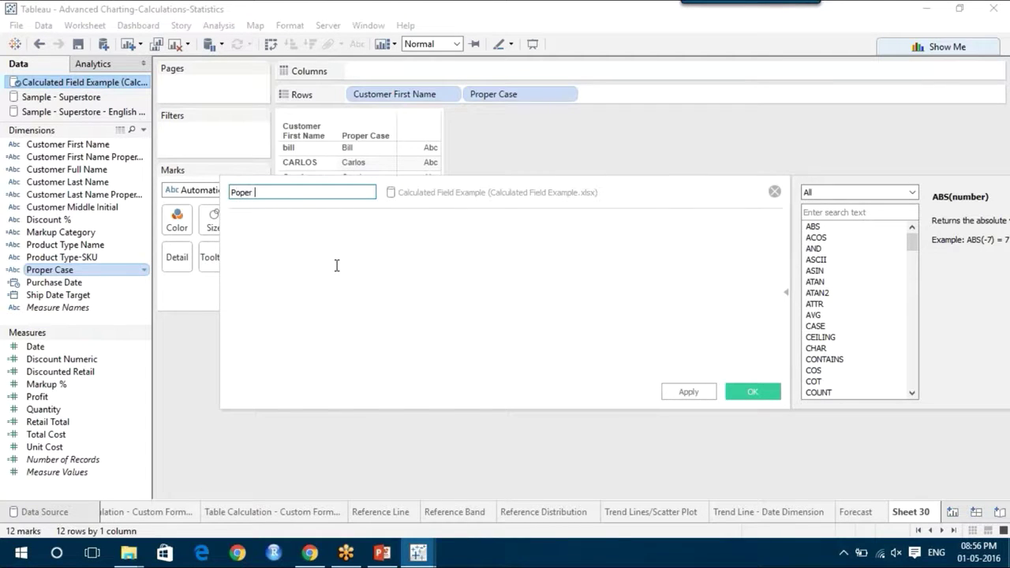
key(BackSpace)
key(BackSpace)
key(BackSpace)
text(roper case 2)
click(303, 261)
key(ctrl+v)
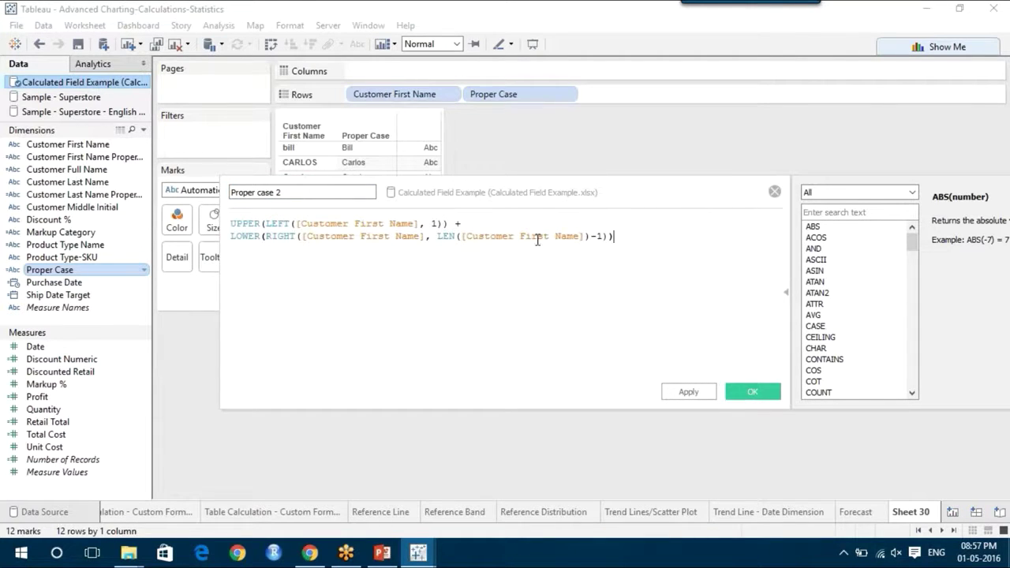
Subtract 2 instead of 1 from the LEN result, and add the saved Proper case 2 field to Rows after Proper Case
click(604, 234)
key(BackSpace)
text(2)
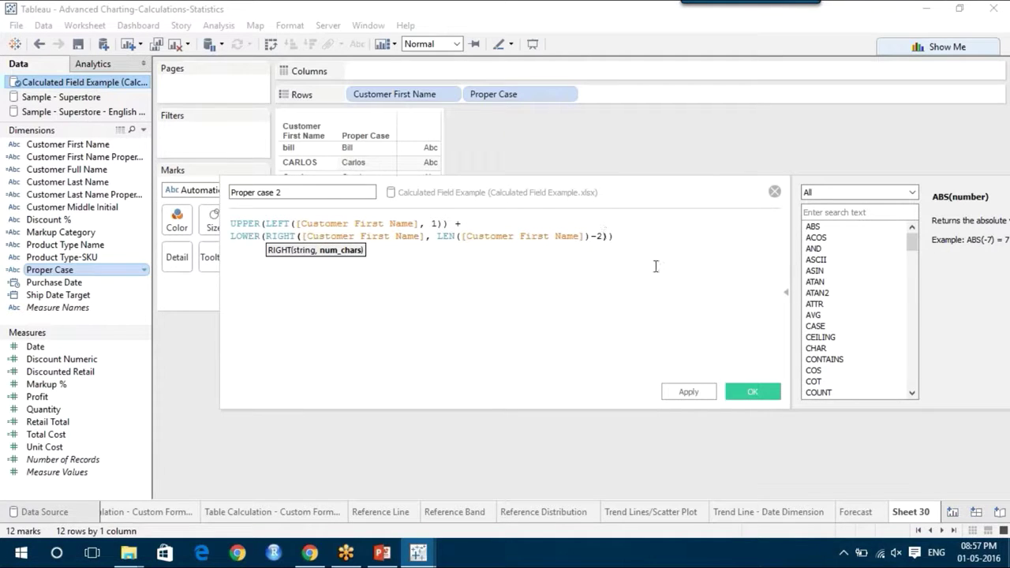
key(End)
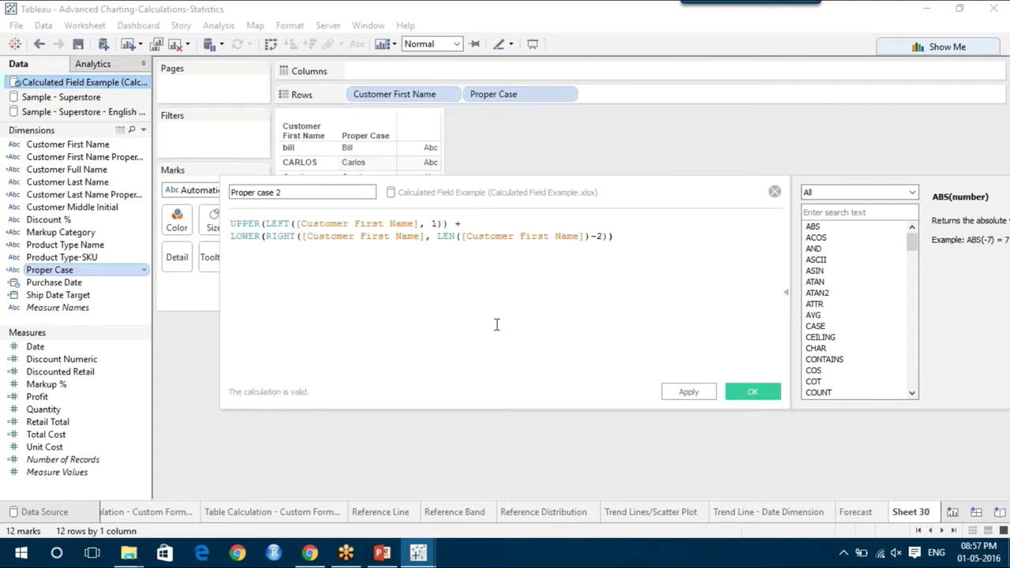
click(688, 392)
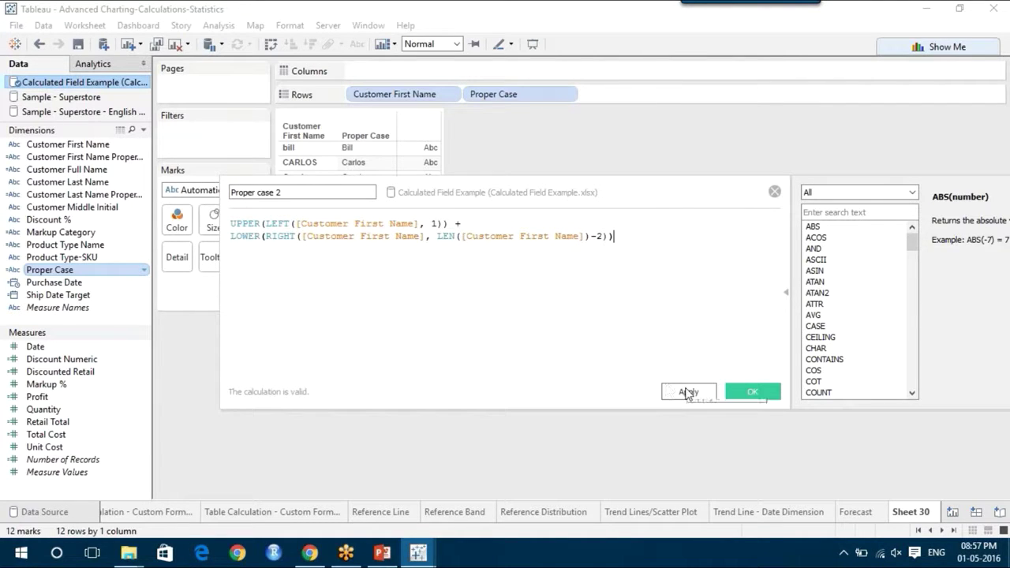
click(602, 230)
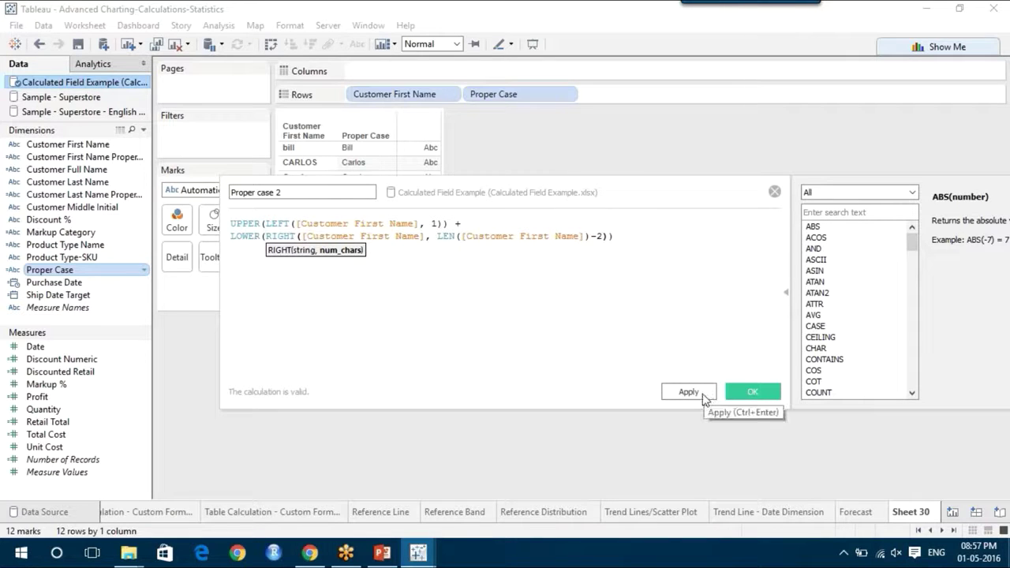
click(704, 394)
click(748, 393)
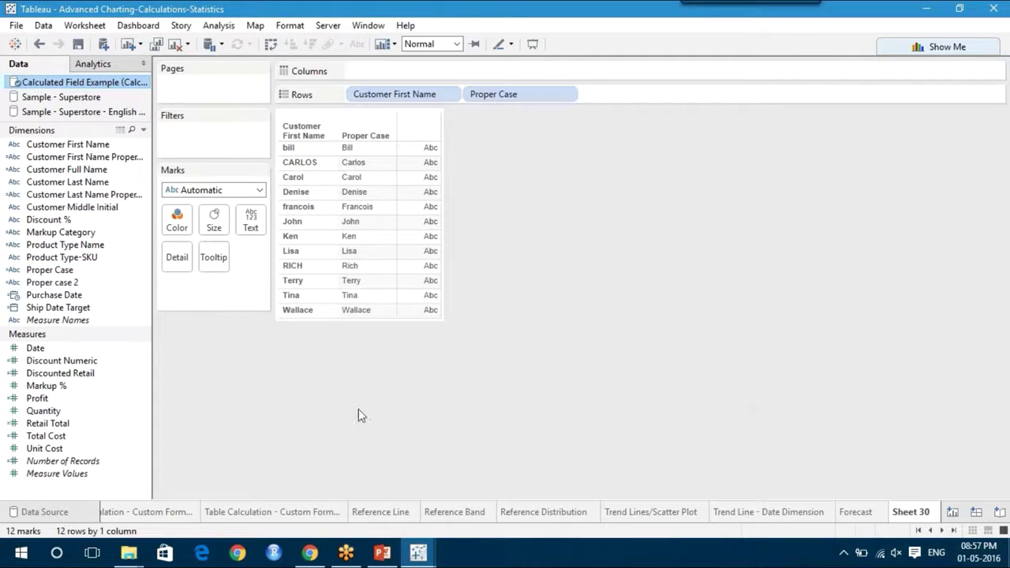
mouse_move(73, 292)
mouse_down()
mouse_move(529, 163)
mouse_move(650, 92)
mouse_move(588, 96)
mouse_up()
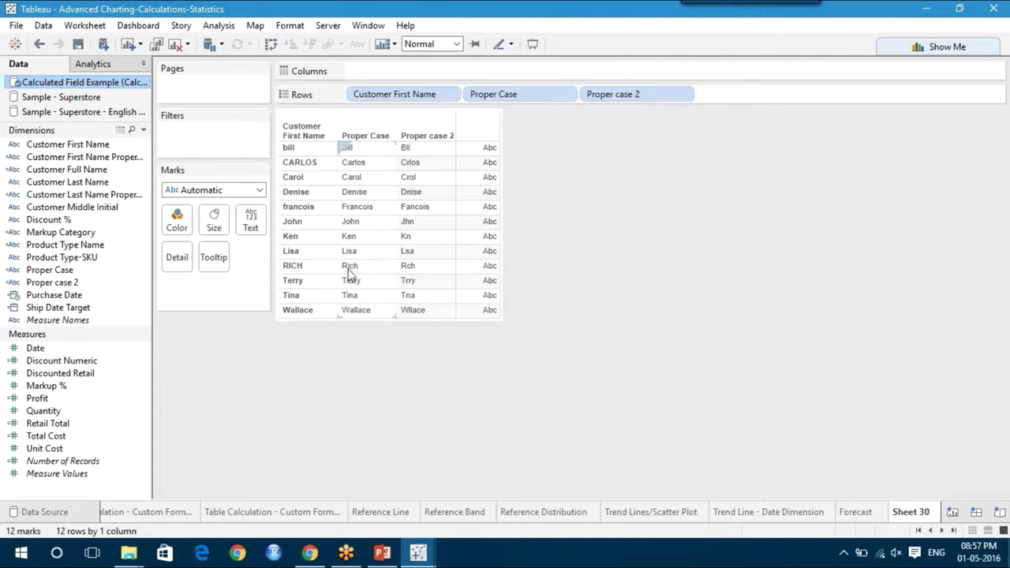
Create another calculated field named Proper case 3 containing the copied Proper Case formula
click(230, 29)
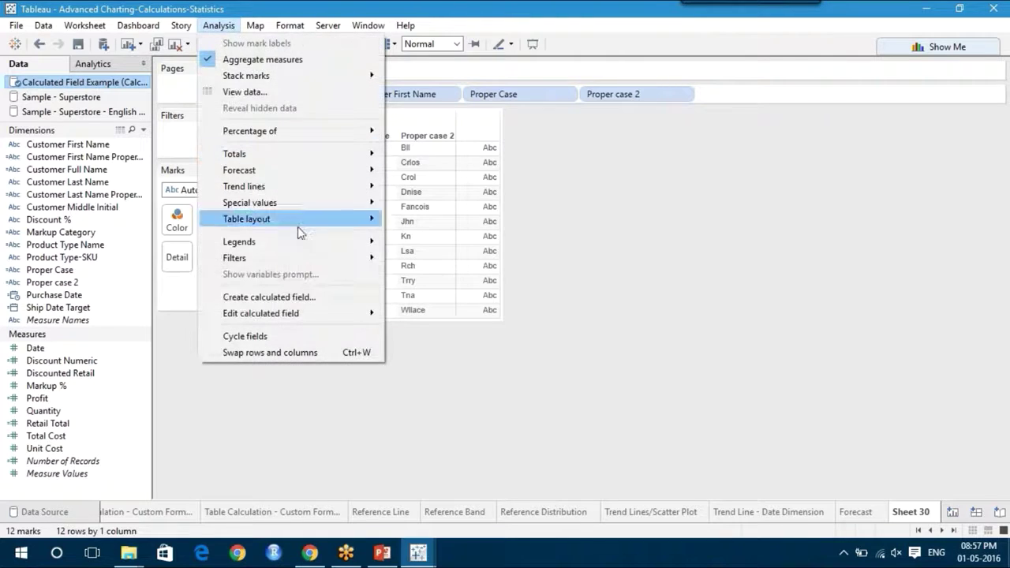
click(288, 298)
click(378, 288)
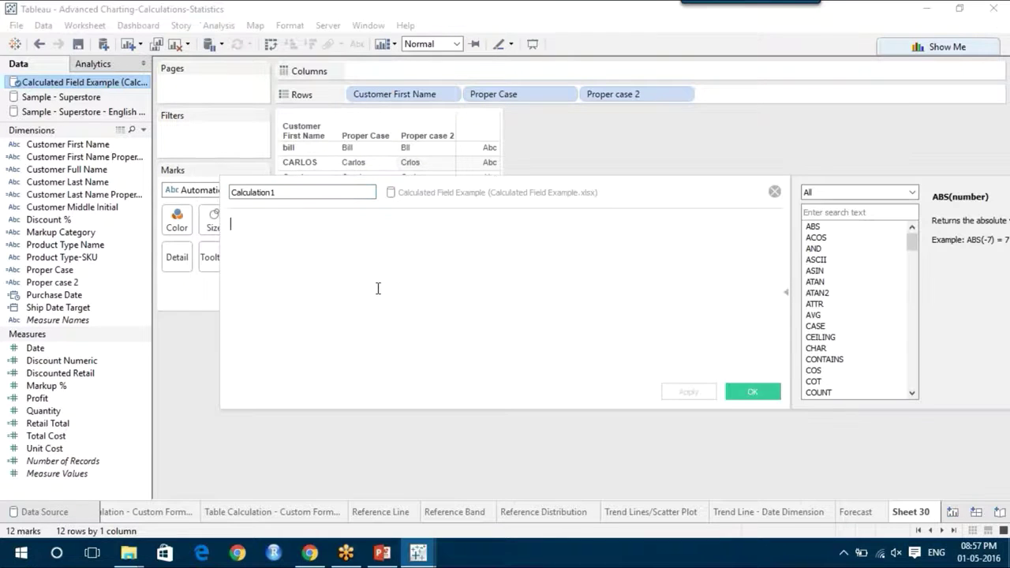
key(ctrl+v)
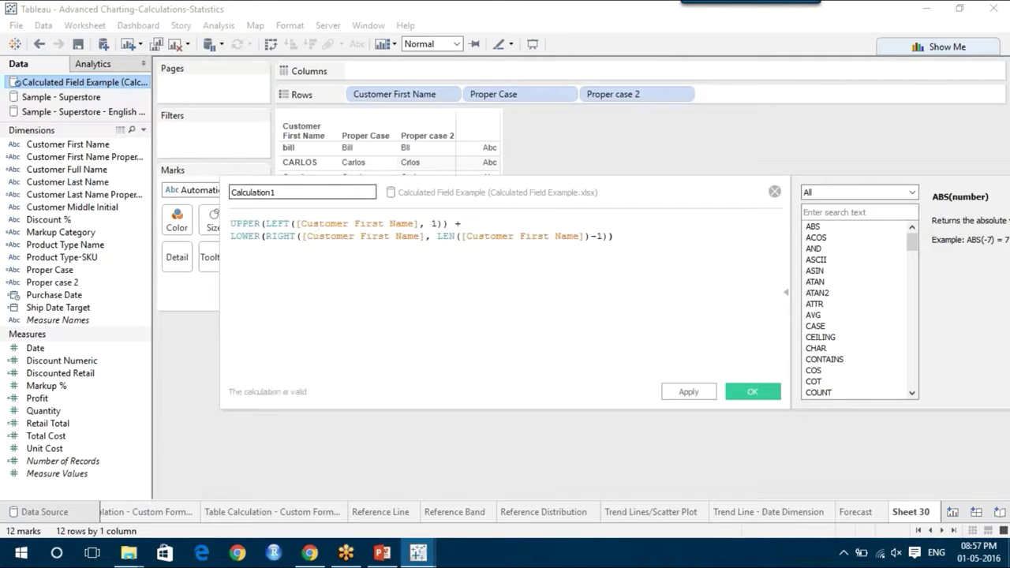
key(ctrl+a)
text(Proper ca)
Remove the -1 after LEN([Customer First Name]) in the Proper case 3 formula and save the field
click(602, 235)
key(BackSpace)
key(BackSpace)
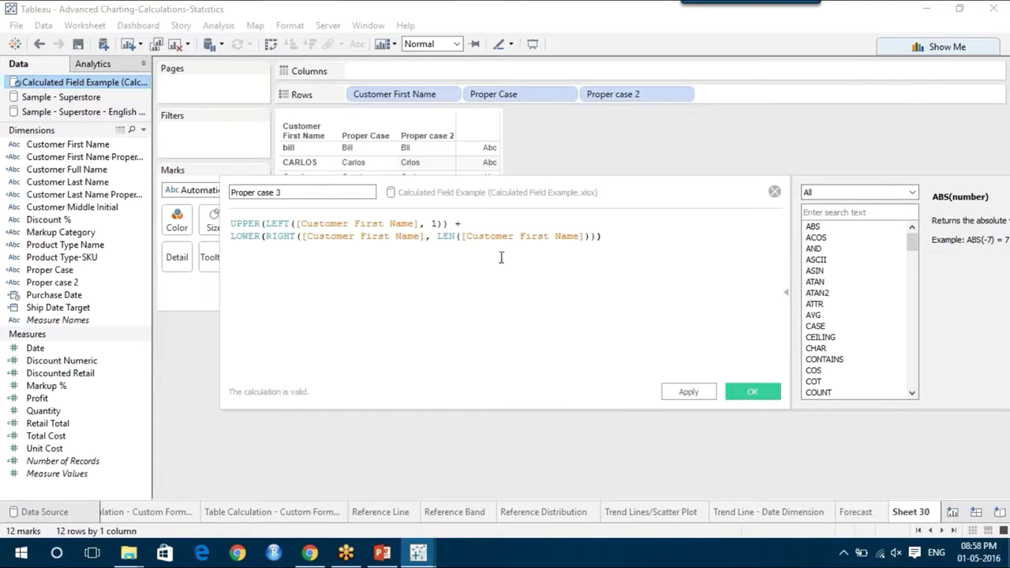
click(702, 397)
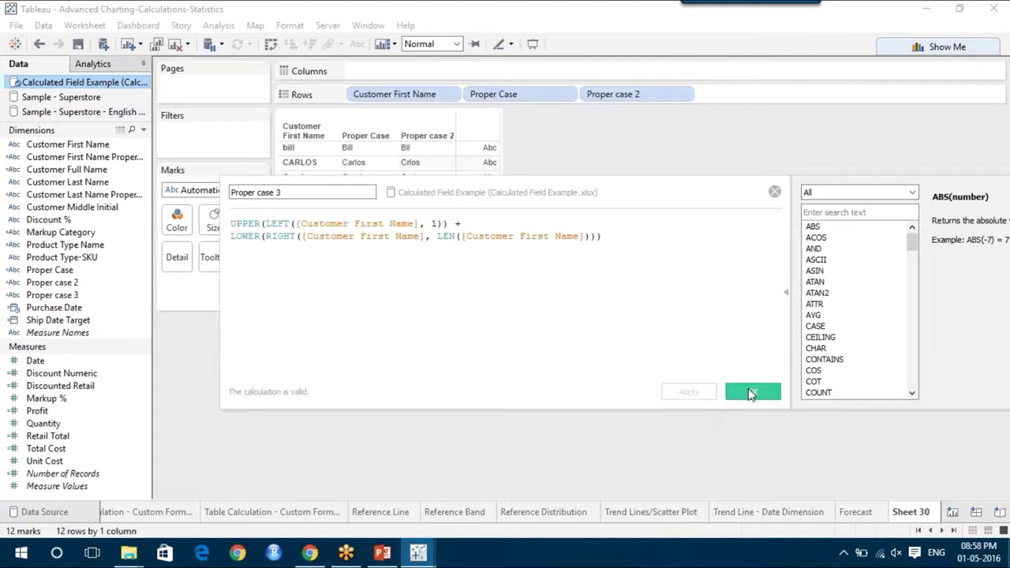
click(750, 392)
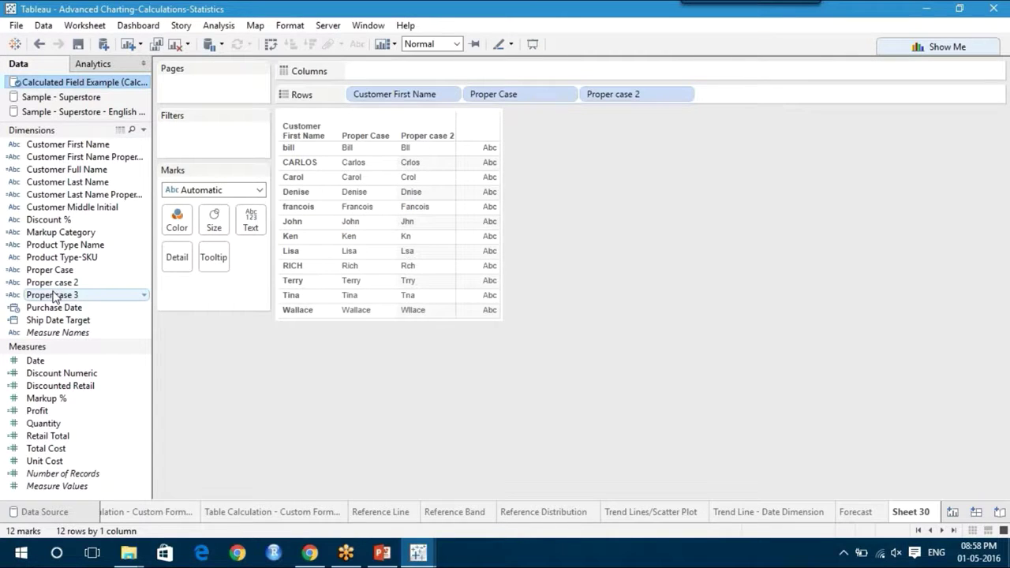
Try to add Proper case 3 to Rows after Proper case 2
drag(54, 296, 739, 90)
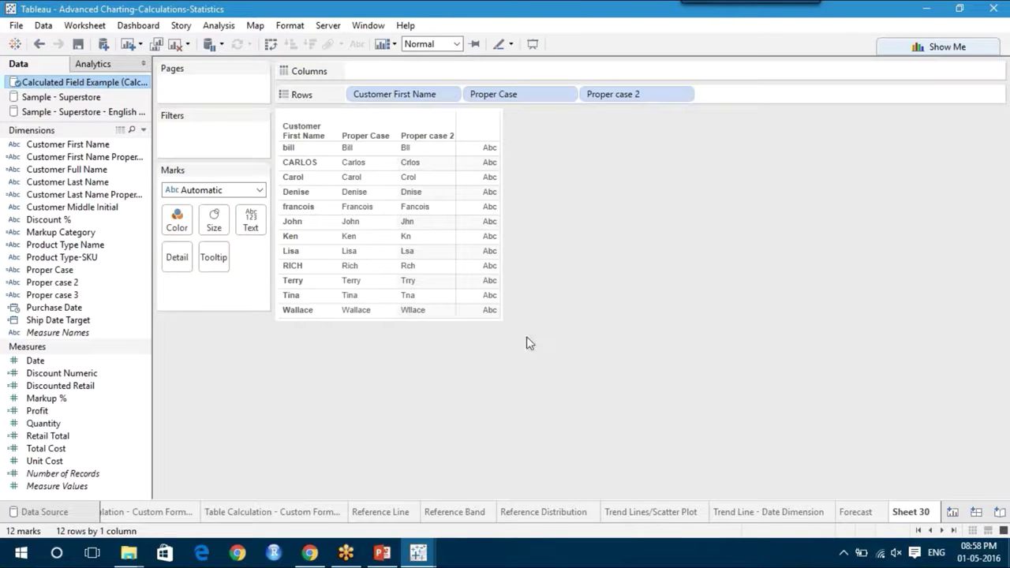
drag(73, 296, 758, 97)
drag(88, 298, 762, 96)
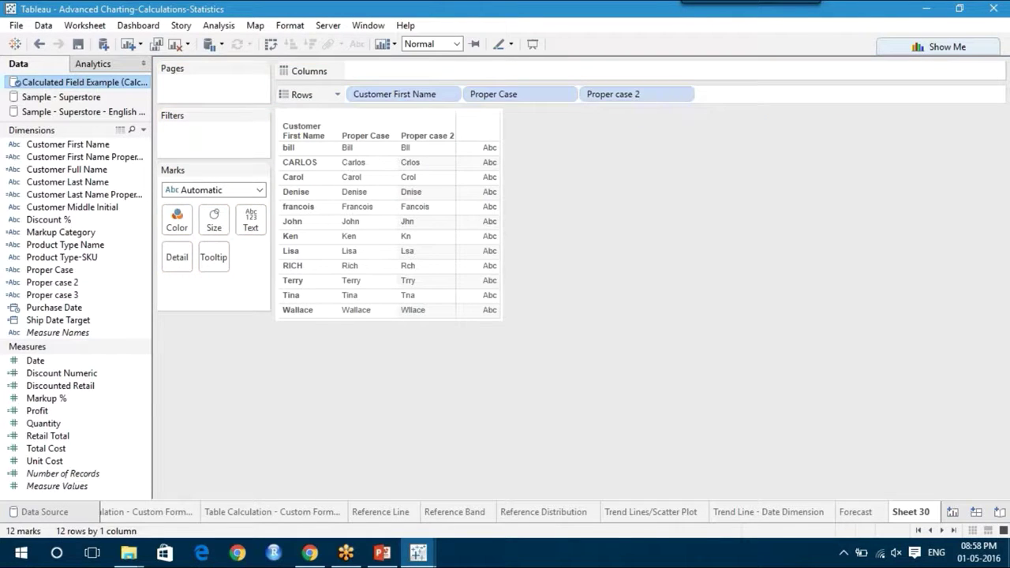
Replace Proper case 2 with Proper case 3 on Rows, keeping it after Proper Case
drag(636, 97, 325, 472)
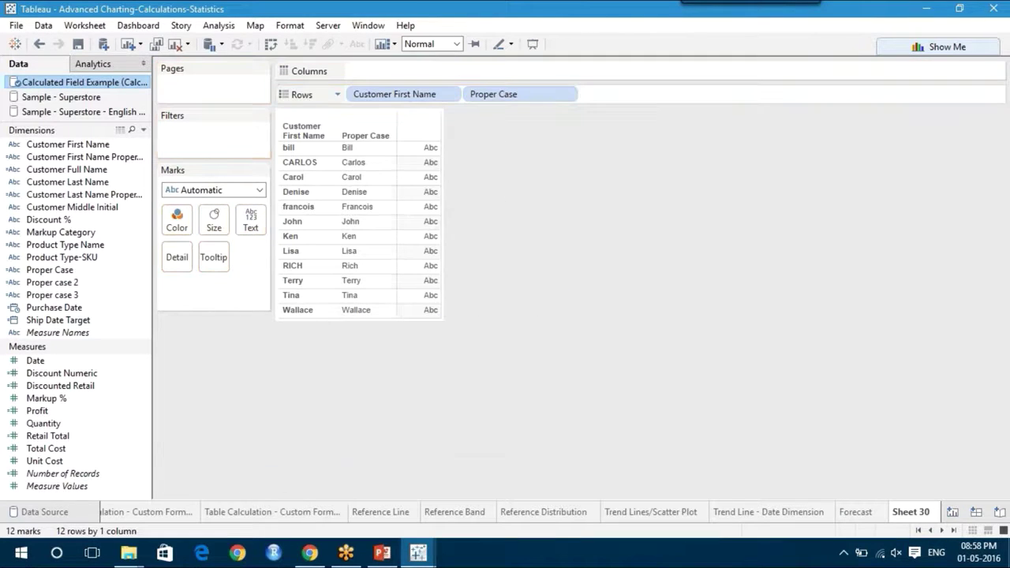
drag(67, 299, 639, 96)
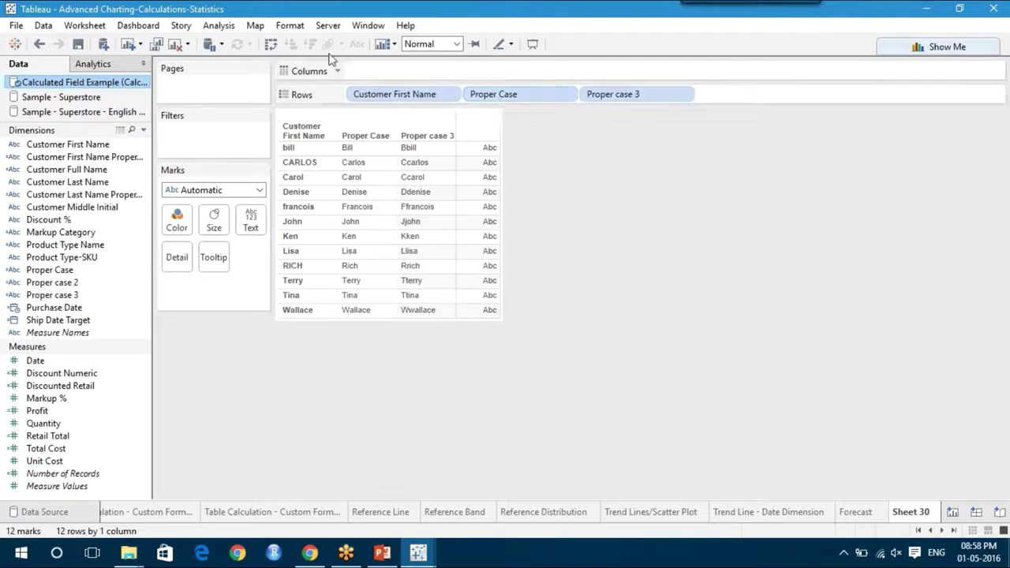
Open the Proper case 3 formula below the table, examine its UPPER(LEFT) and LOWER(RIGHT) parts against the names, and close it
right_click(98, 295)
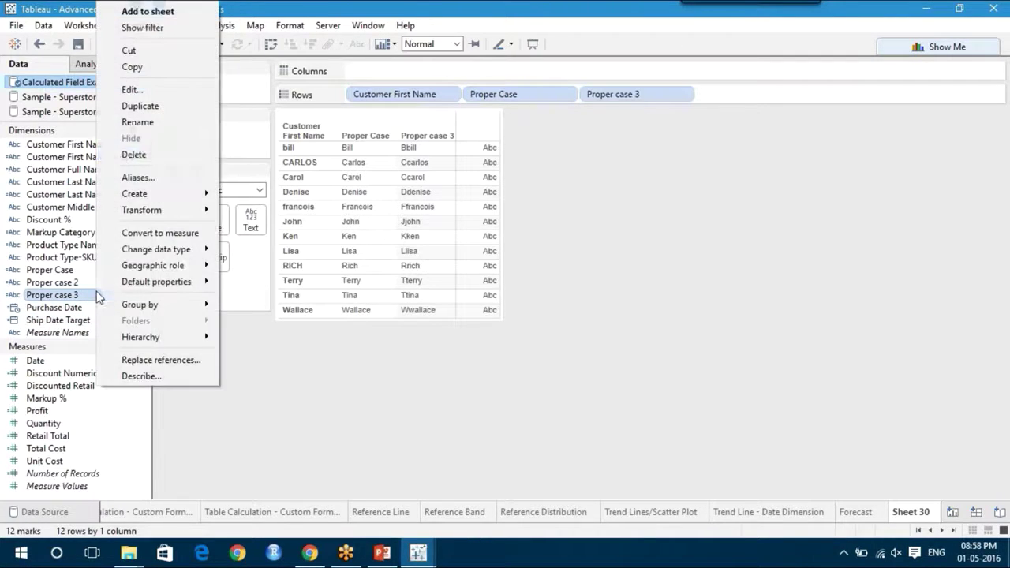
click(182, 89)
drag(517, 194, 423, 351)
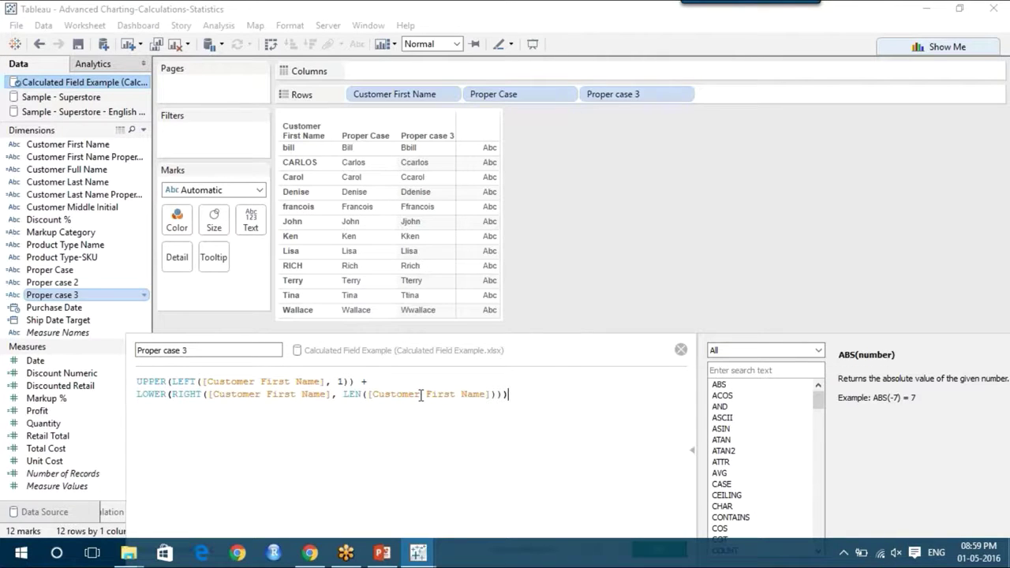
click(136, 382)
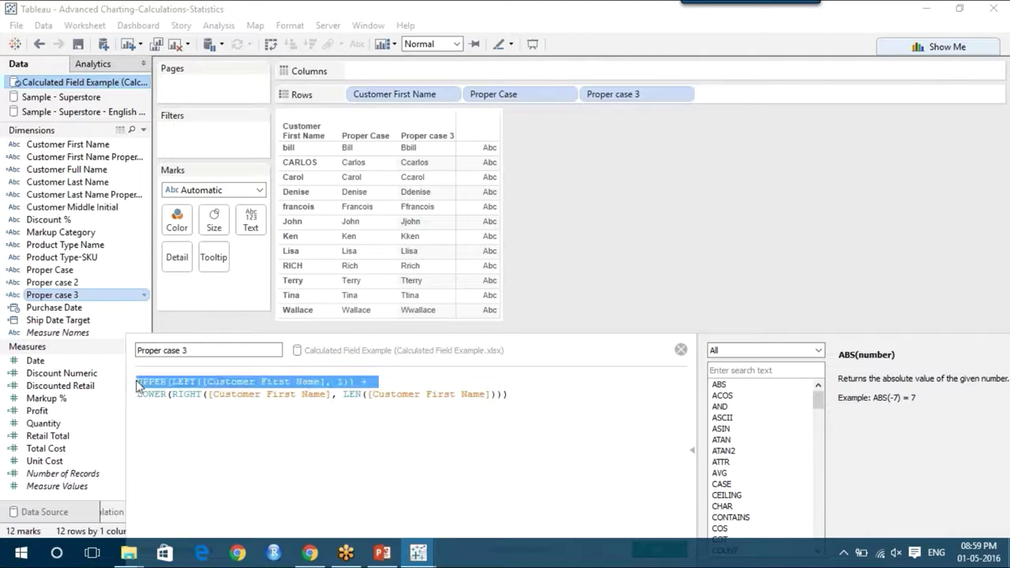
click(345, 459)
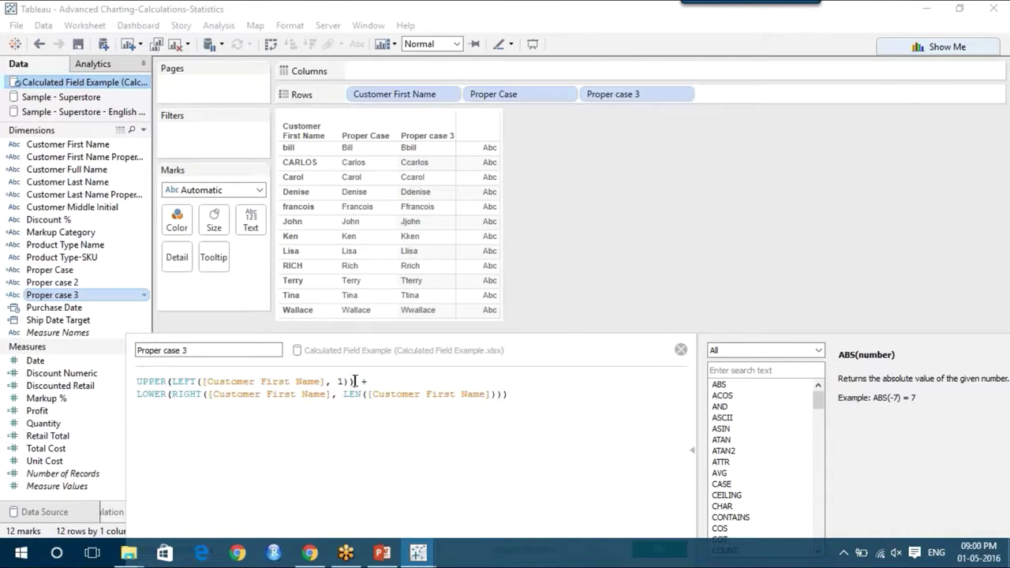
drag(355, 381, 138, 381)
click(342, 468)
drag(520, 394, 130, 397)
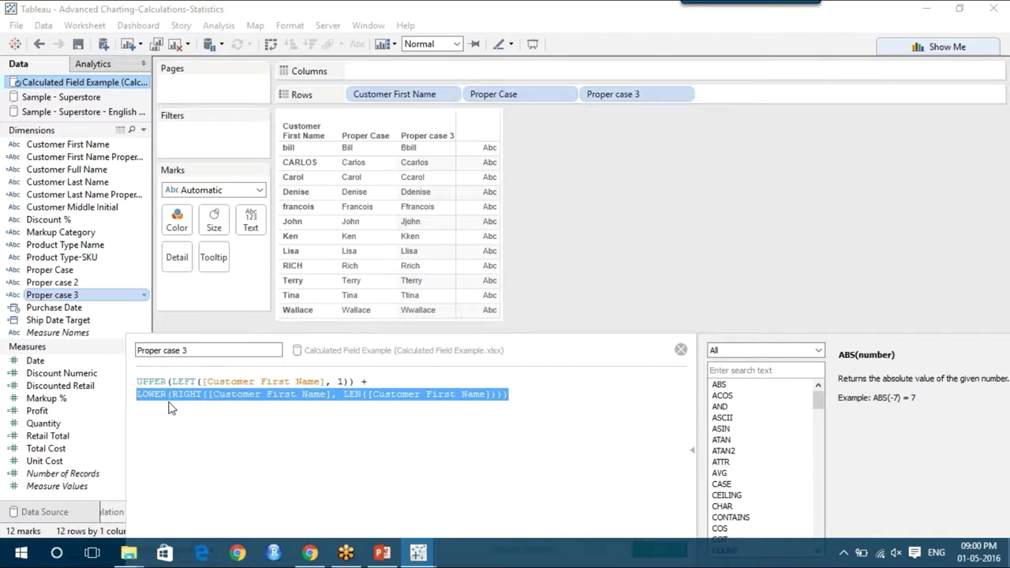
click(371, 381)
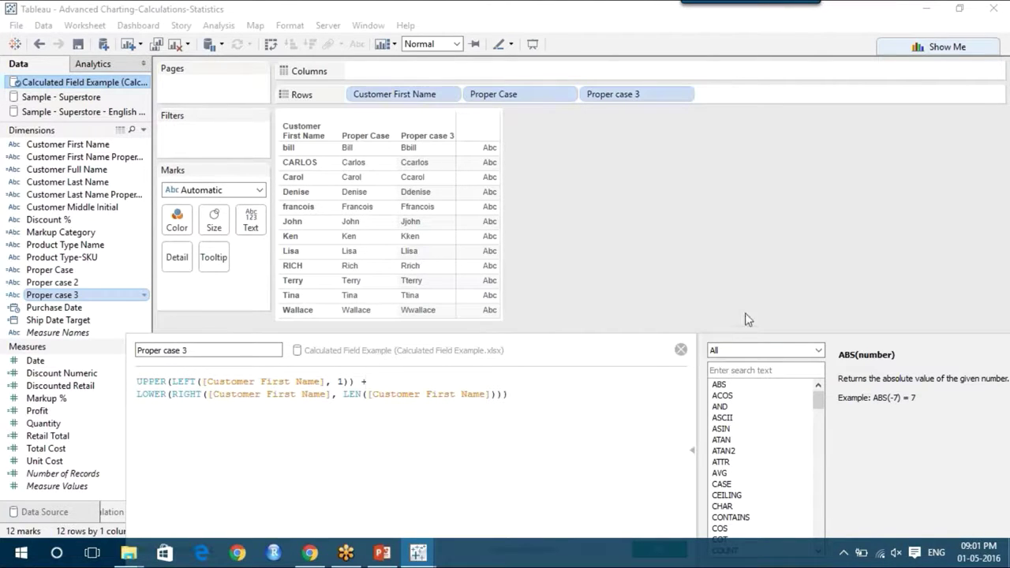
click(680, 350)
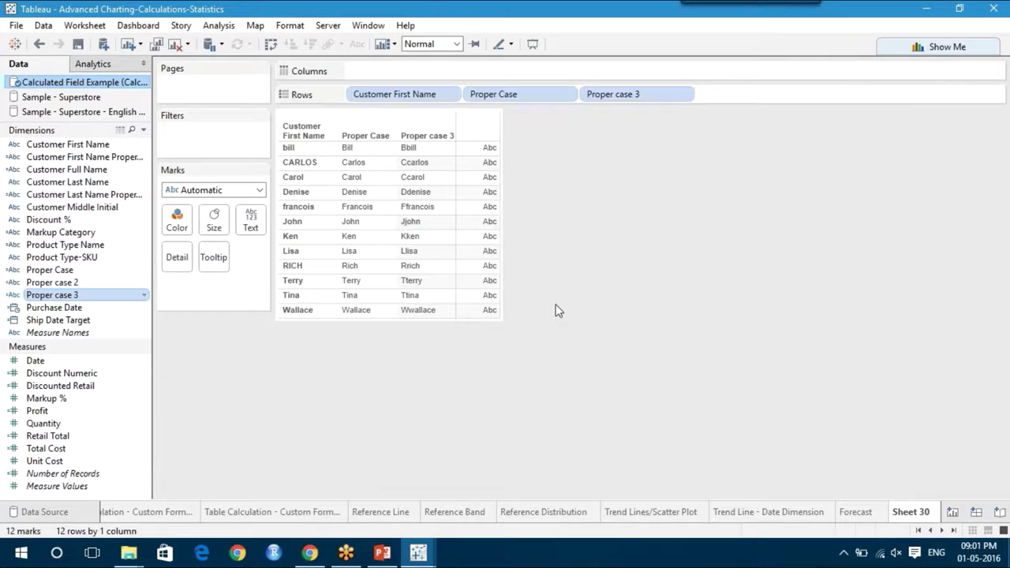
Check the Calculated Fields & LOD slide in PowerPoint and return to the Advanced Charting-Calculations-Statistics workbook in Tableau
click(382, 553)
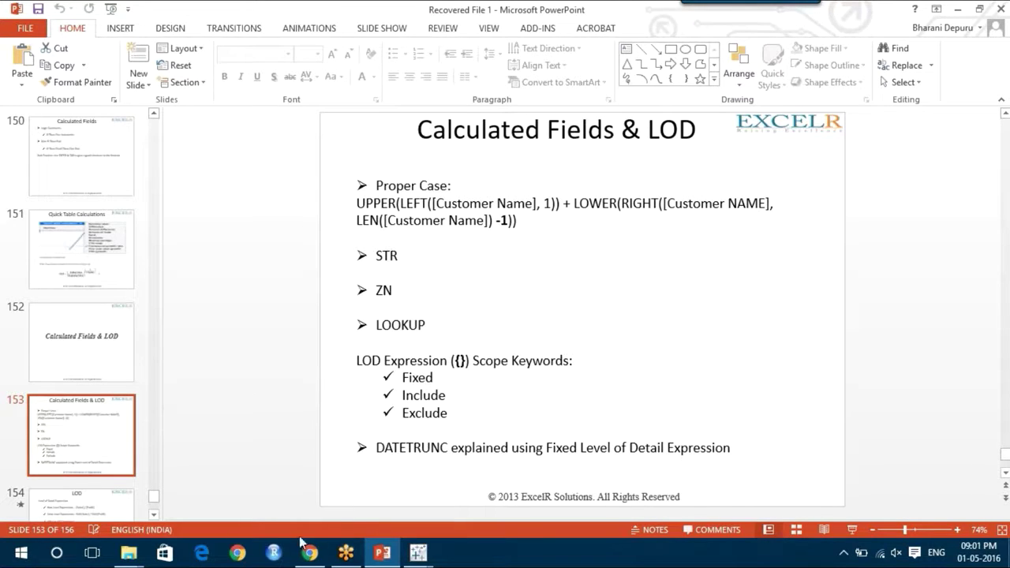
click(417, 552)
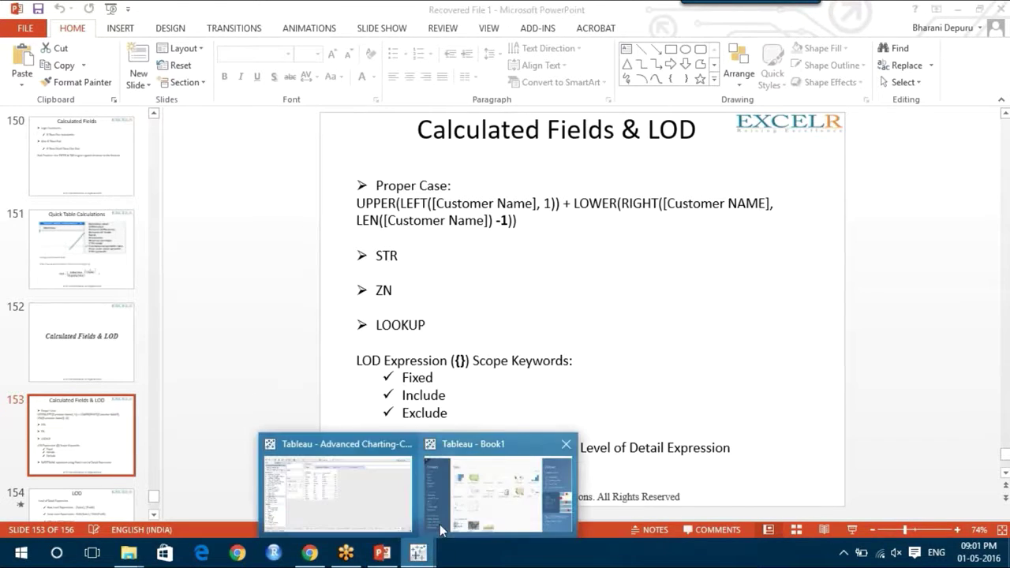
click(355, 493)
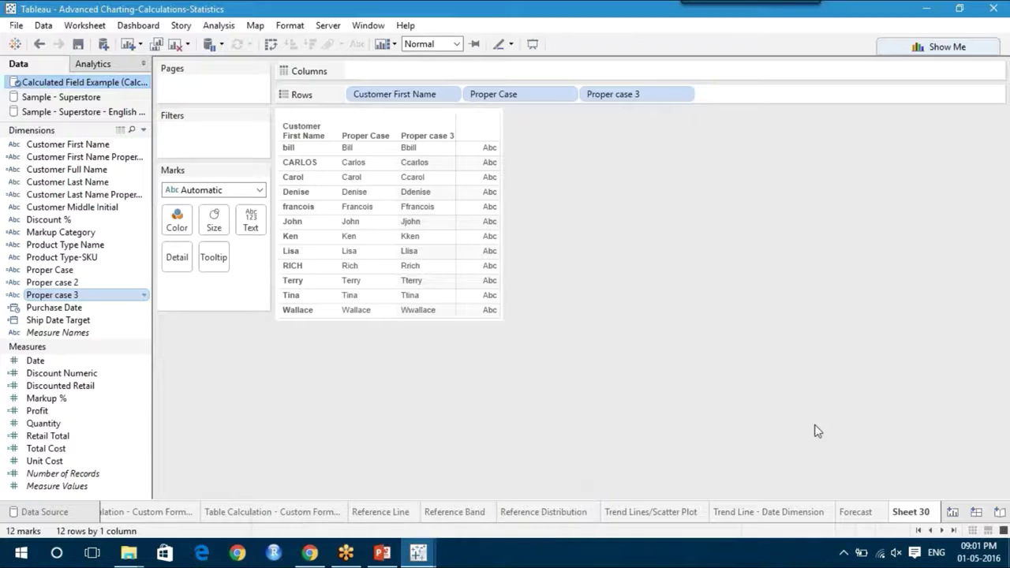
Add a new worksheet and switch its data source to Sample - Superstore
click(954, 511)
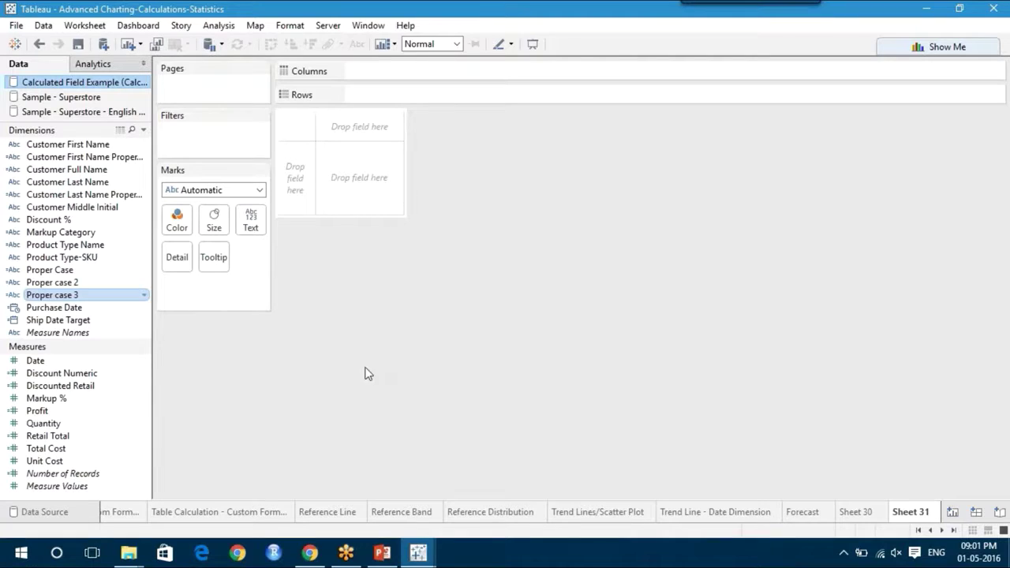
click(79, 97)
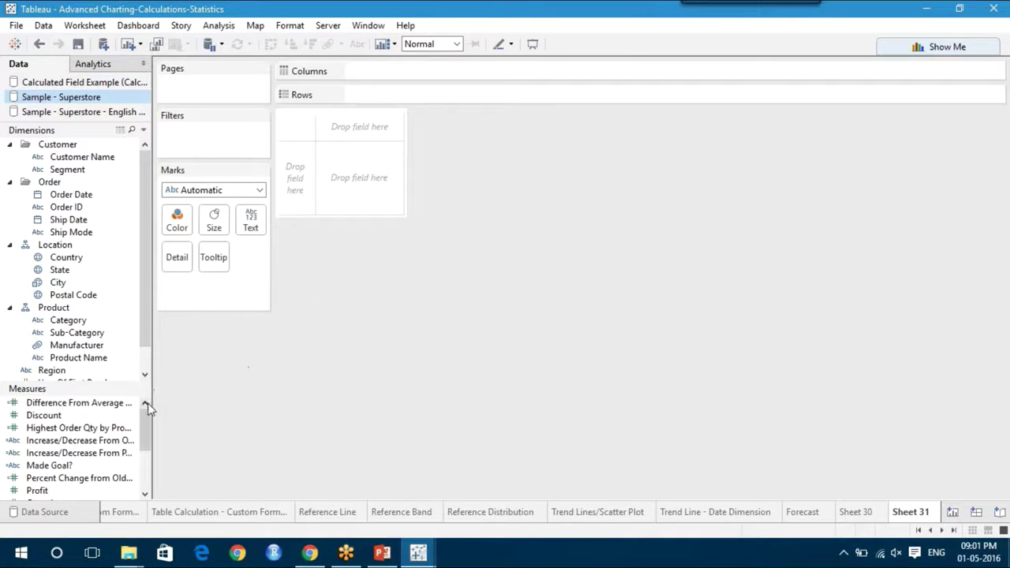
Place the Quantity measure on Rows of the empty worksheet
drag(144, 421, 145, 444)
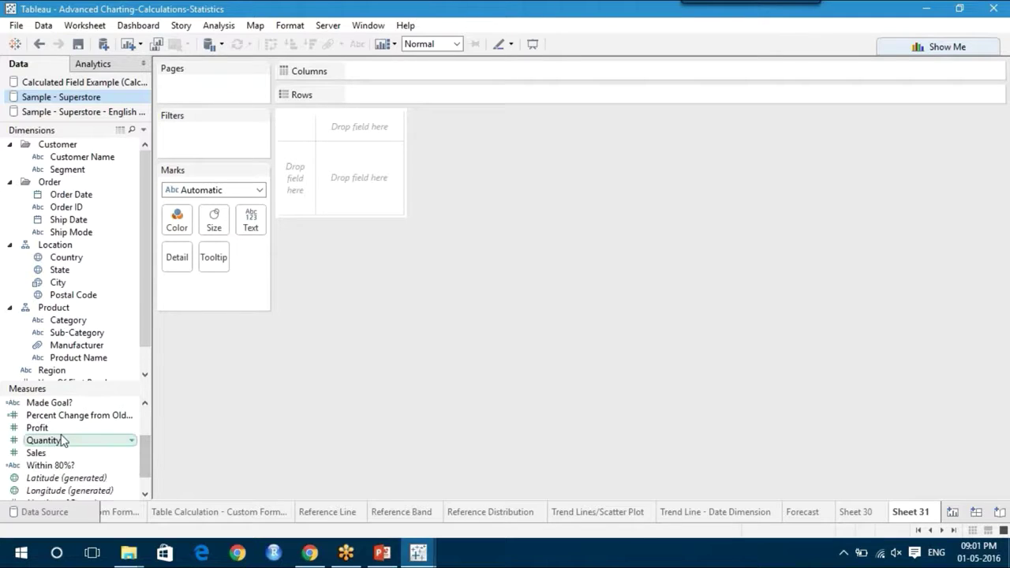
drag(61, 444, 409, 93)
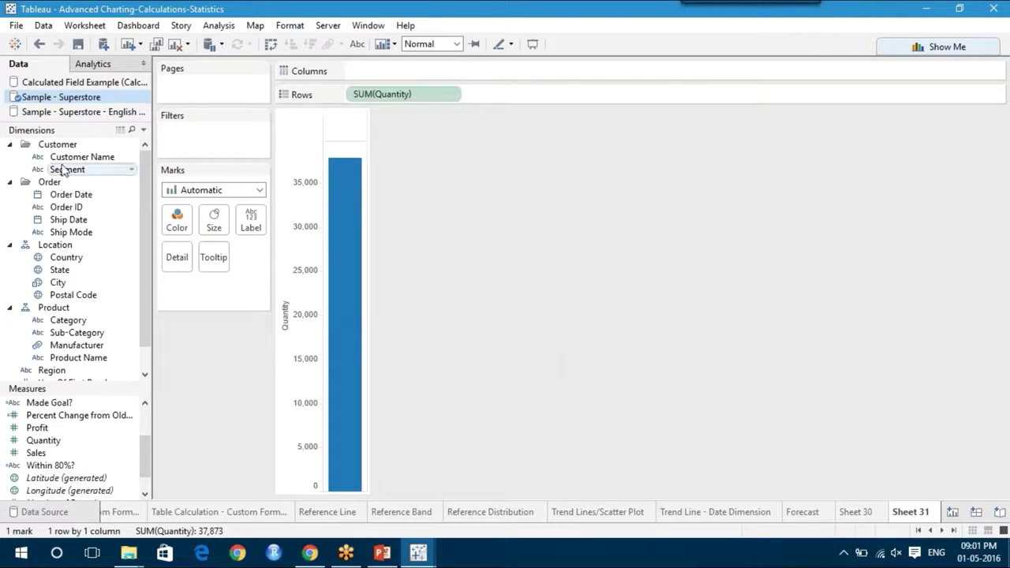
View the underlying data of the Sample - Superstore source and examine its columns through to Quantity and Sales
right_click(95, 98)
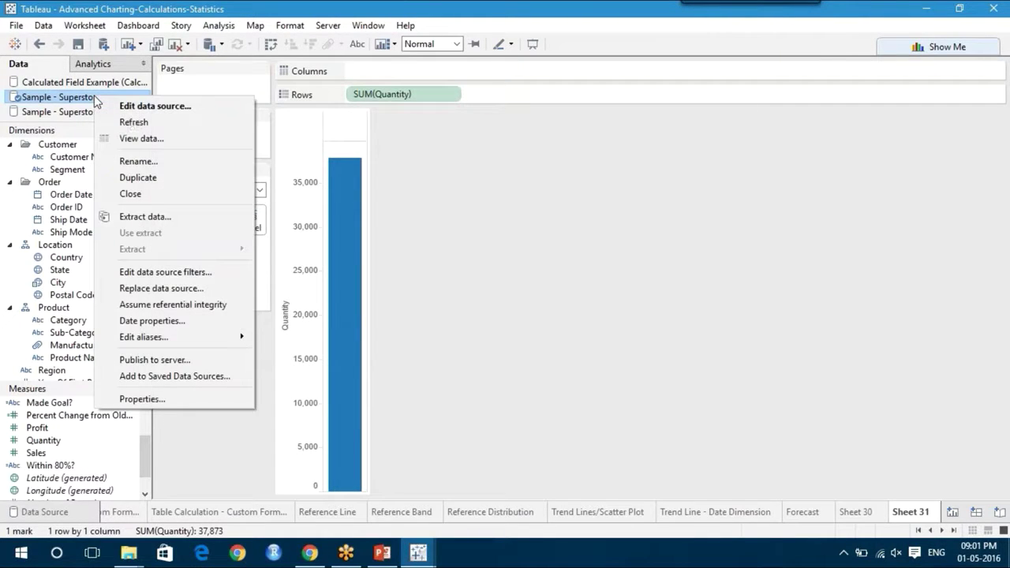
click(144, 140)
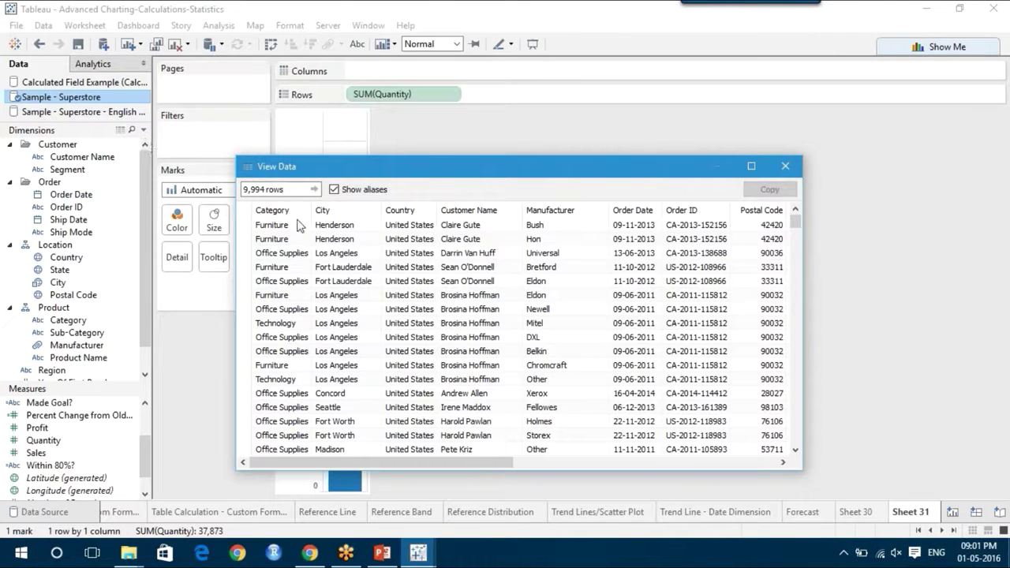
click(499, 339)
key(Right)
key(Right)
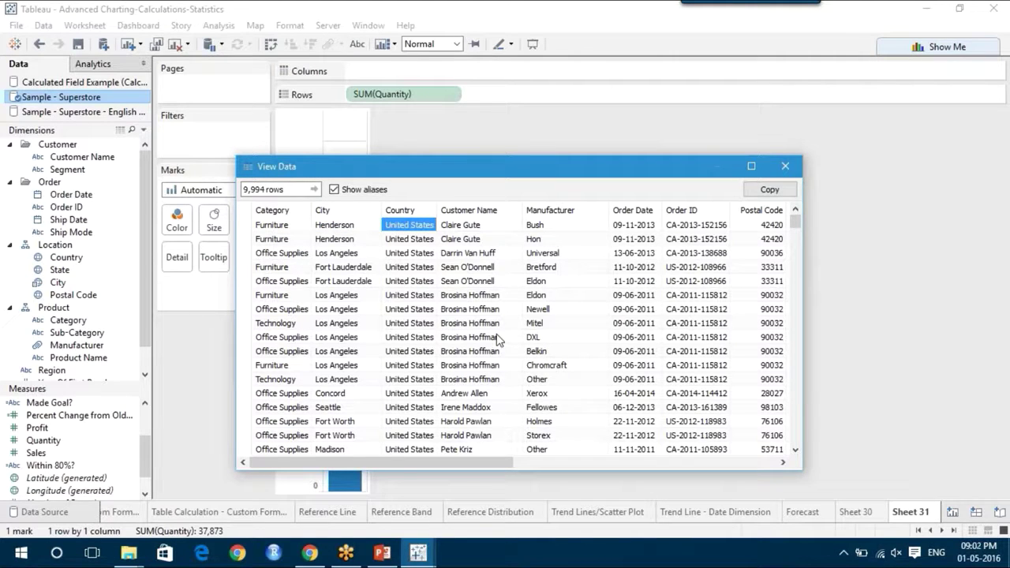
key(Right)
key(Right)
key(Right)
drag(405, 462, 743, 457)
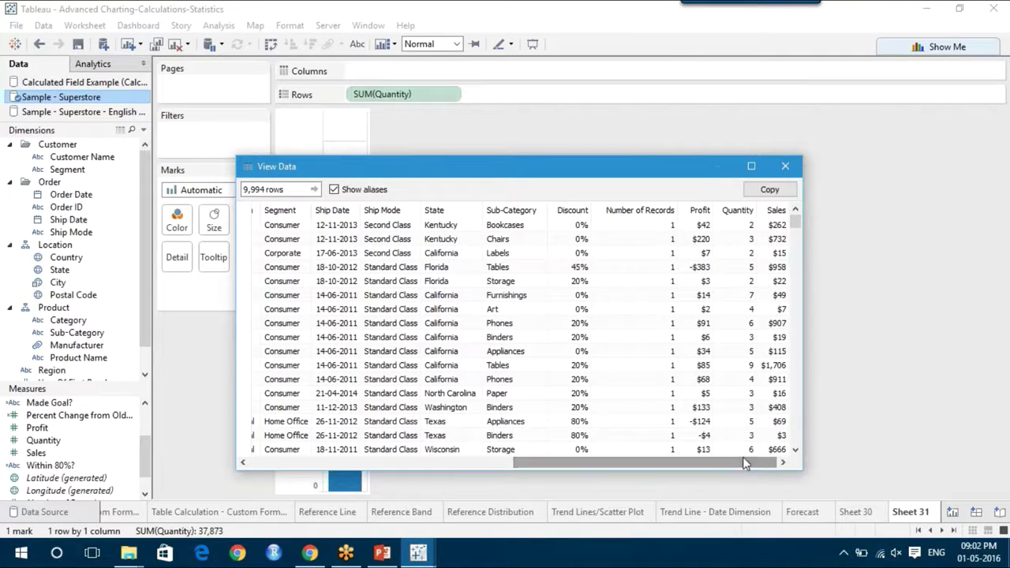
Sort the underlying rows by Quantity in ascending order, compare them with the summed bar, and close the data view
click(739, 212)
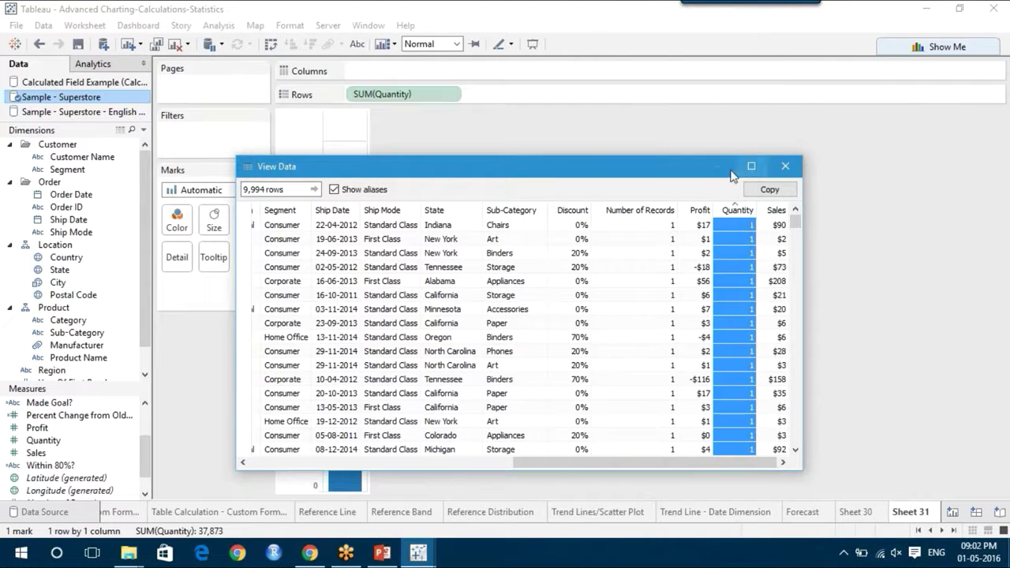
drag(685, 167, 931, 169)
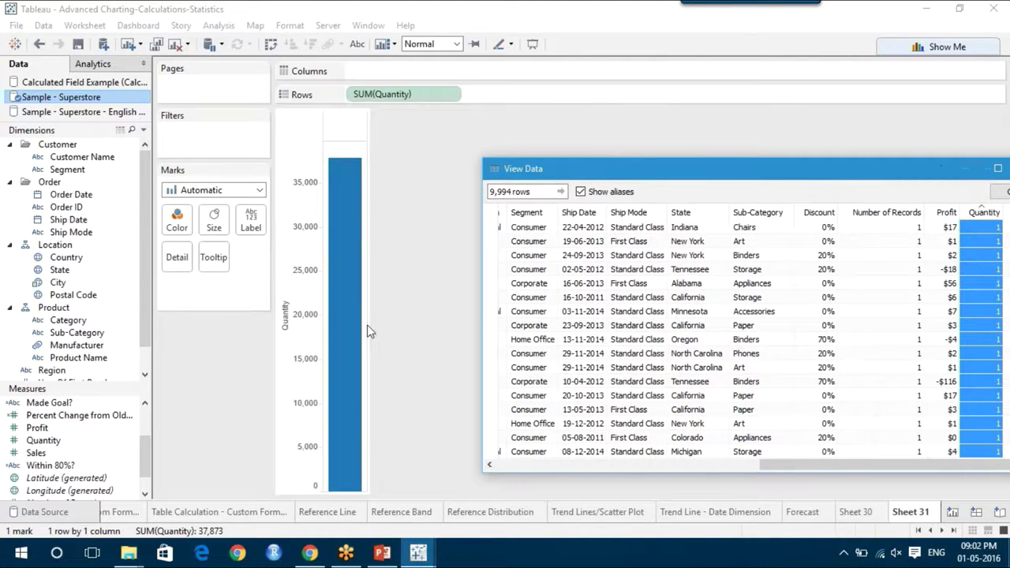
drag(646, 159, 373, 158)
click(675, 159)
Start a new calculated field on Sample - Superstore and name it String
click(218, 25)
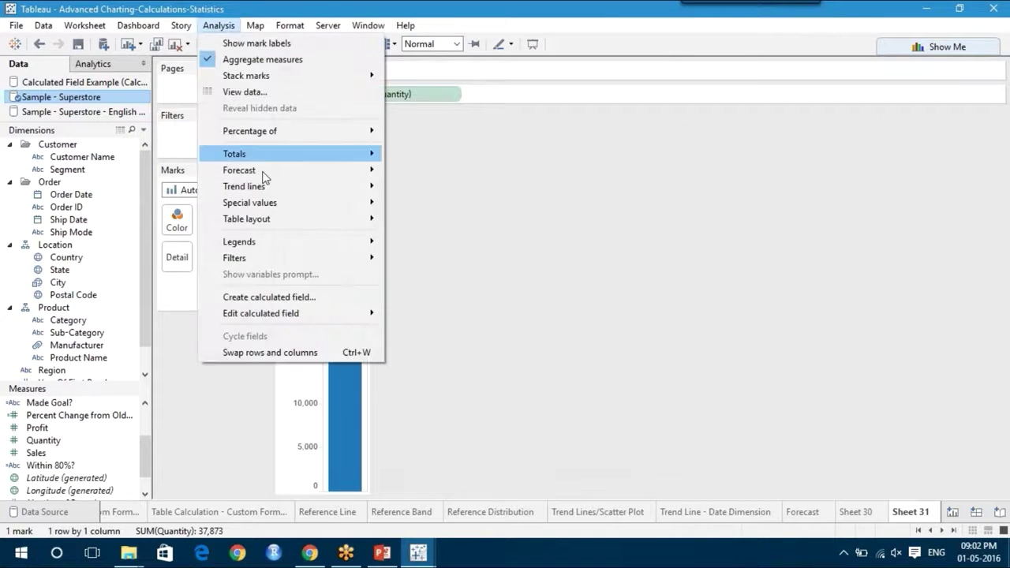
click(285, 297)
text(STri)
key(BackSpace)
key(BackSpace)
key(BackSpace)
key(BackSpace)
key(BackSpace)
text(tring)
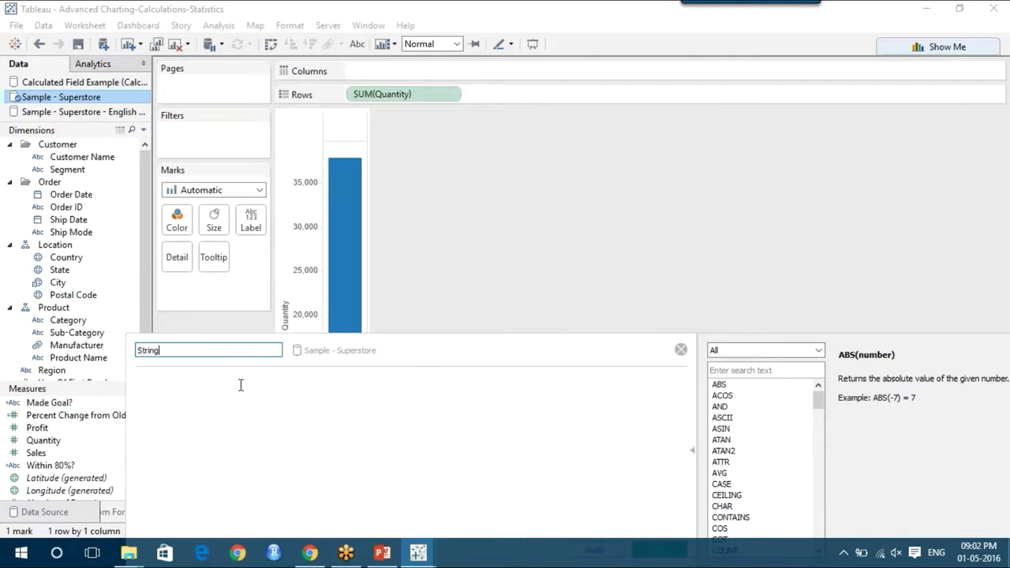
Enter the formula STR([Quantity]) for the String calculation and save it
click(169, 414)
text(STR()
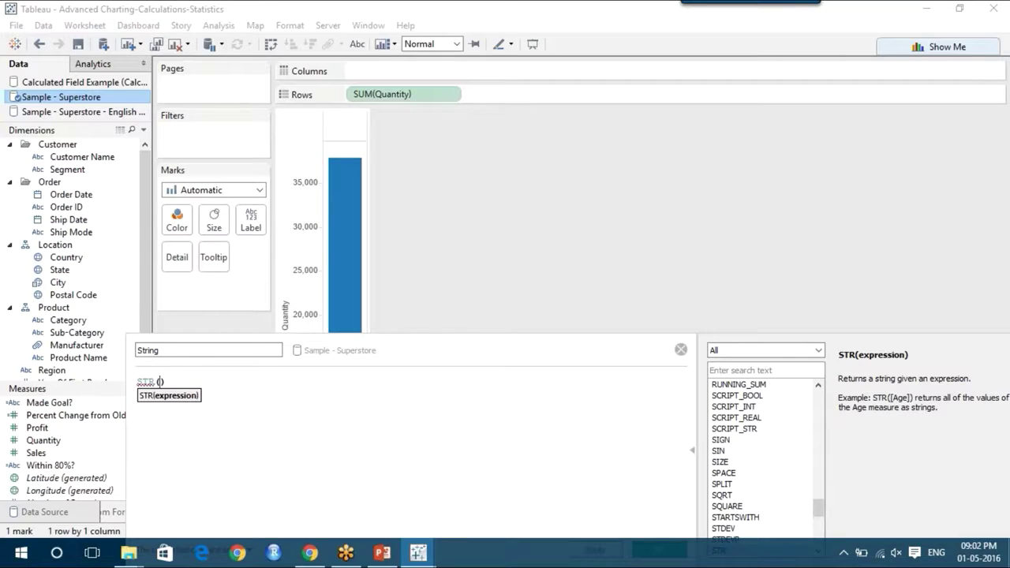
text(quar)
key(Return)
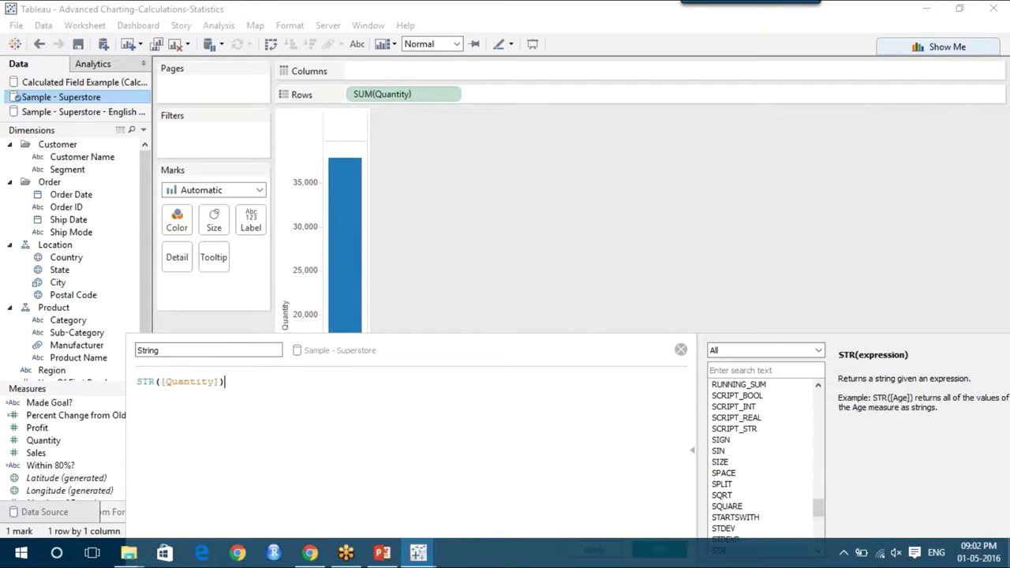
drag(460, 343, 431, 141)
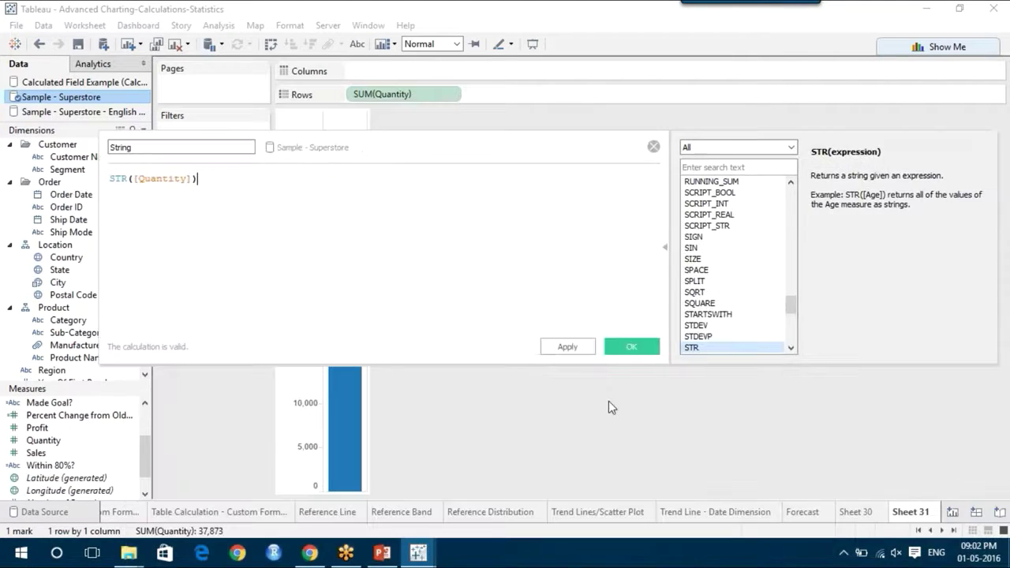
click(629, 344)
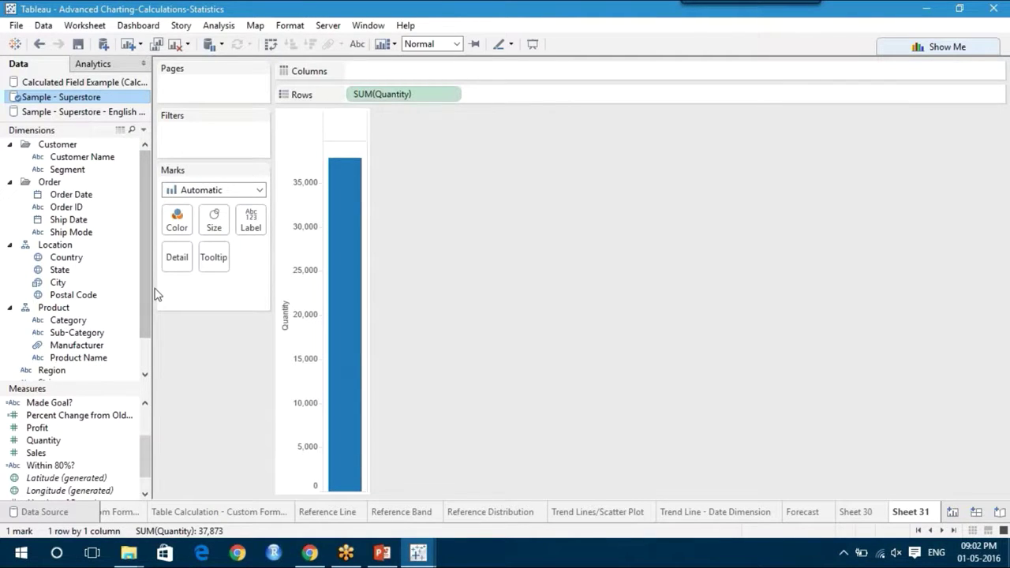
Replace SUM(Quantity) on Rows with the String calculated field
scroll(63, 356, down, 1)
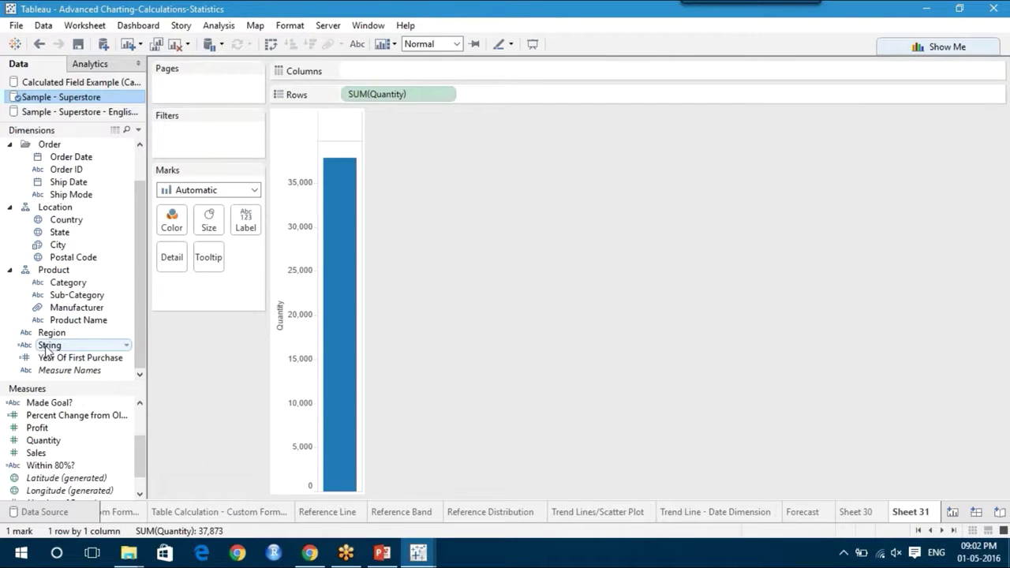
drag(399, 95, 213, 399)
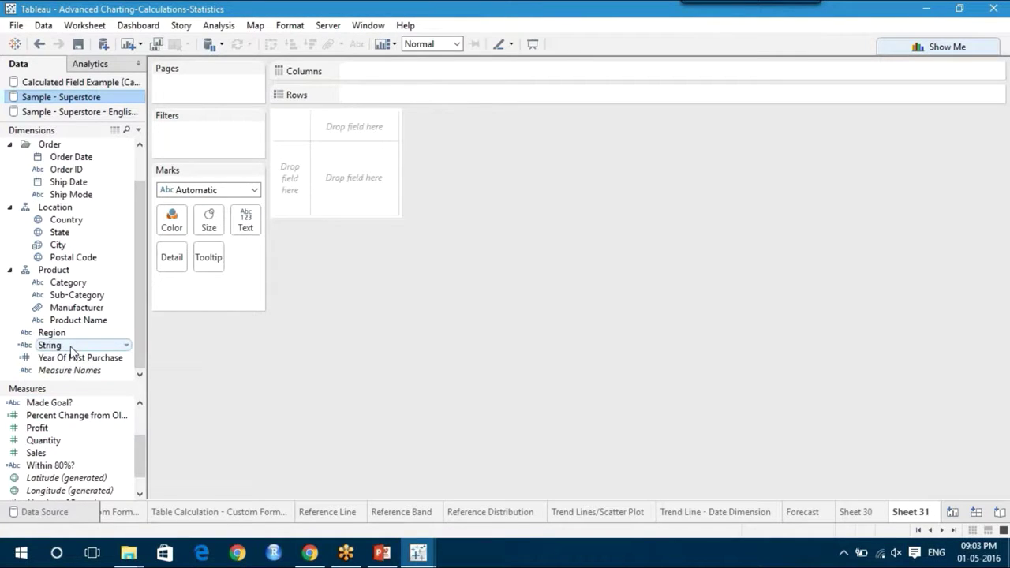
drag(70, 352, 418, 97)
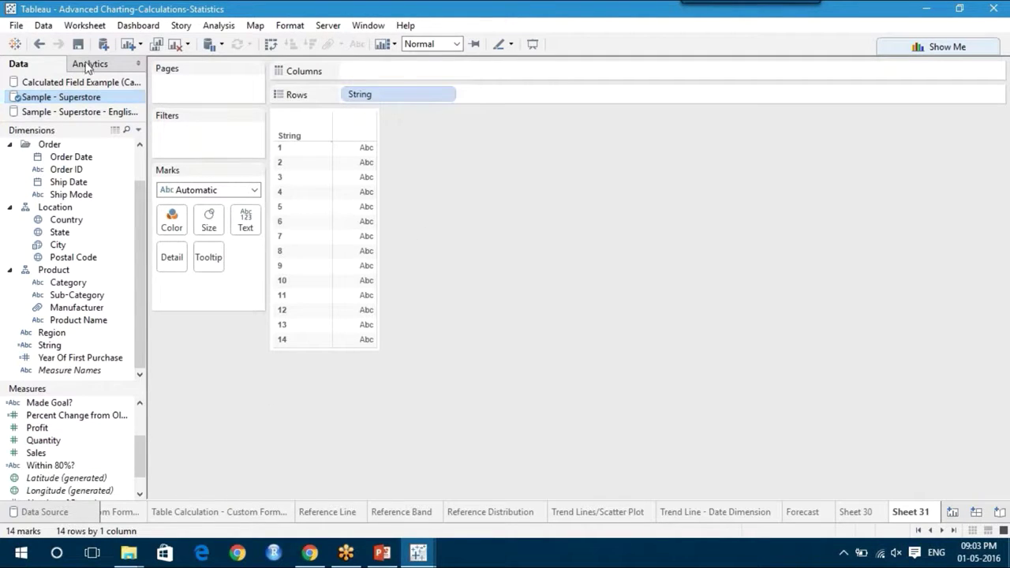
Compare the String and Quantity columns in the source's underlying data, sorting by Quantity ascending and descending, and close the view
click(88, 97)
right_click(88, 97)
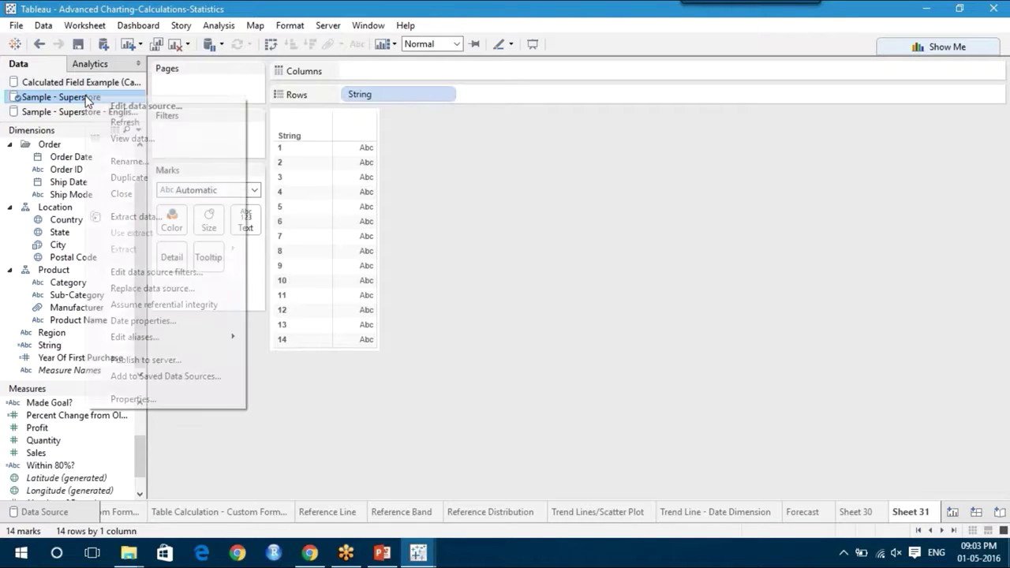
click(134, 139)
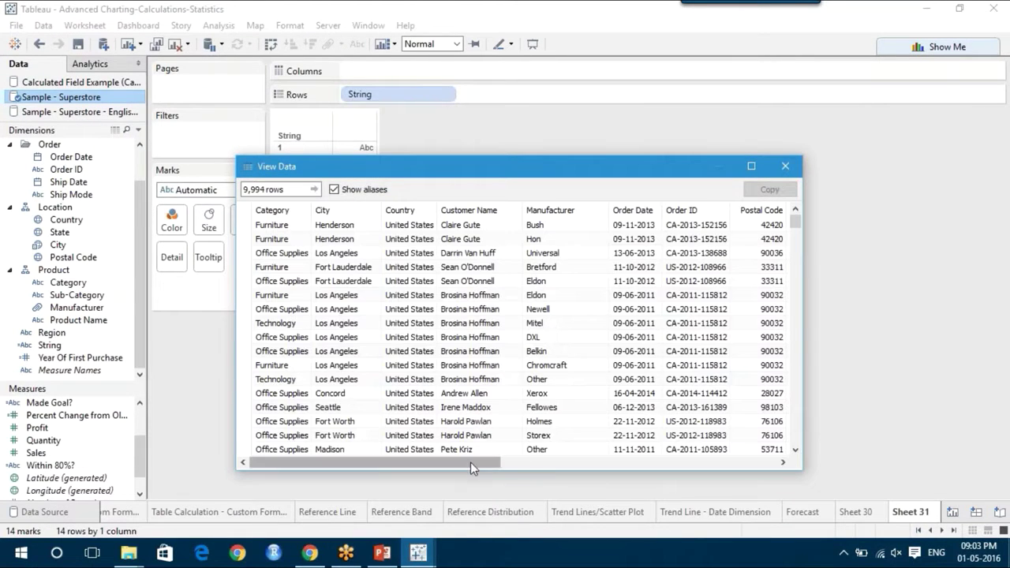
drag(472, 466, 780, 458)
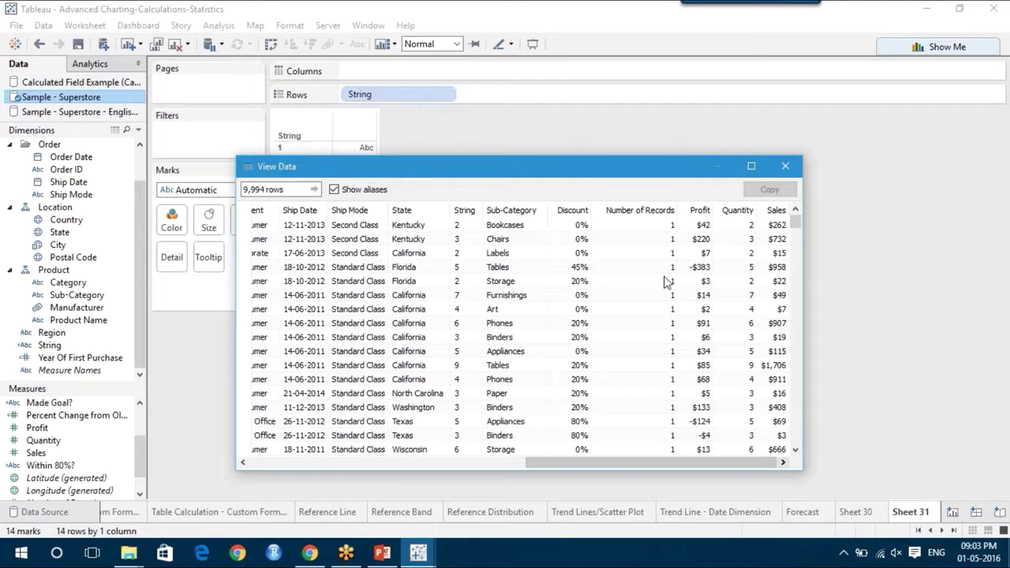
click(741, 212)
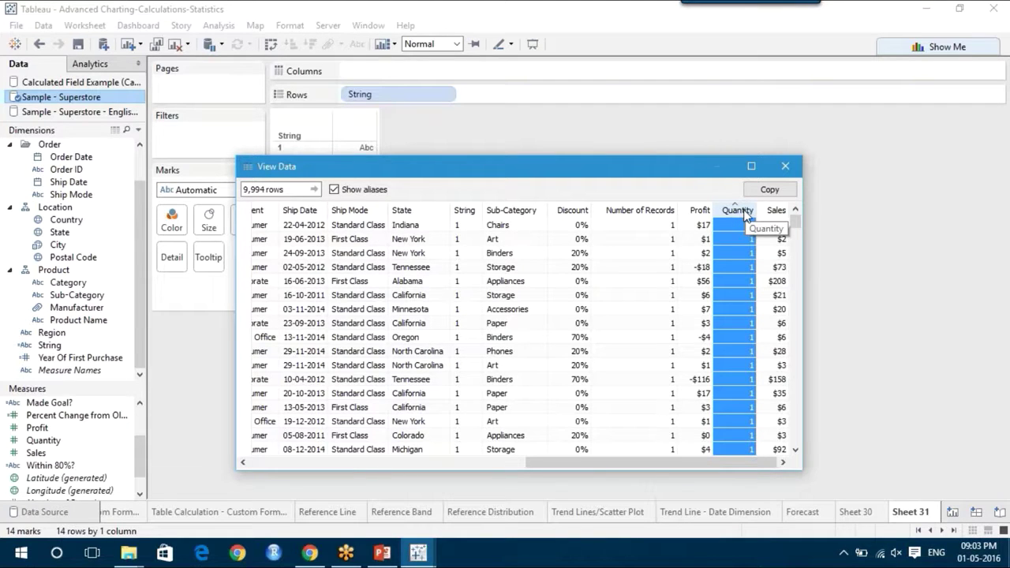
click(742, 211)
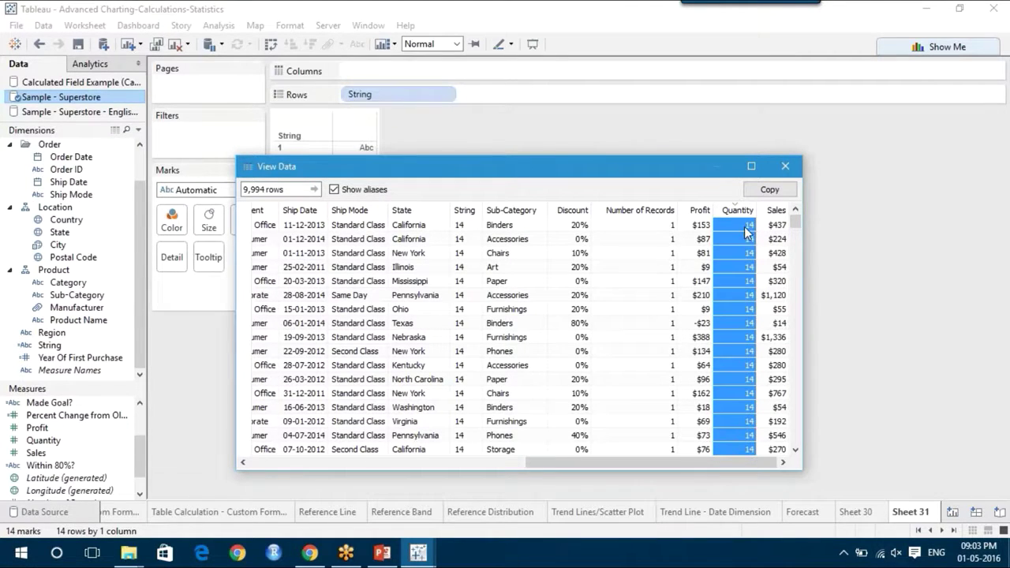
click(786, 166)
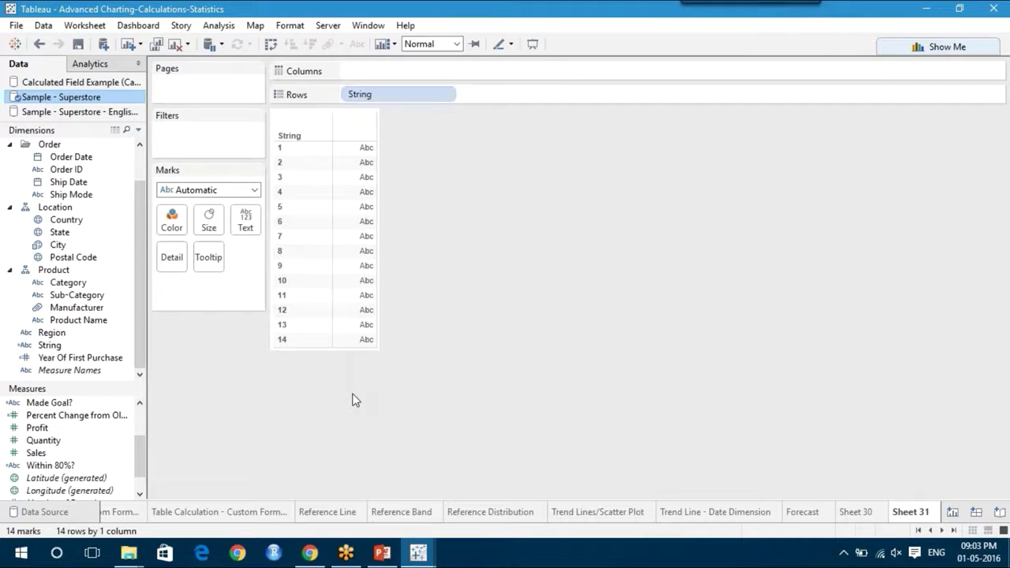
Check the function list on the Calculated Fields & LOD slide in PowerPoint and return to the Advanced Charting-Calculations-Statistics workbook in Tableau
click(387, 555)
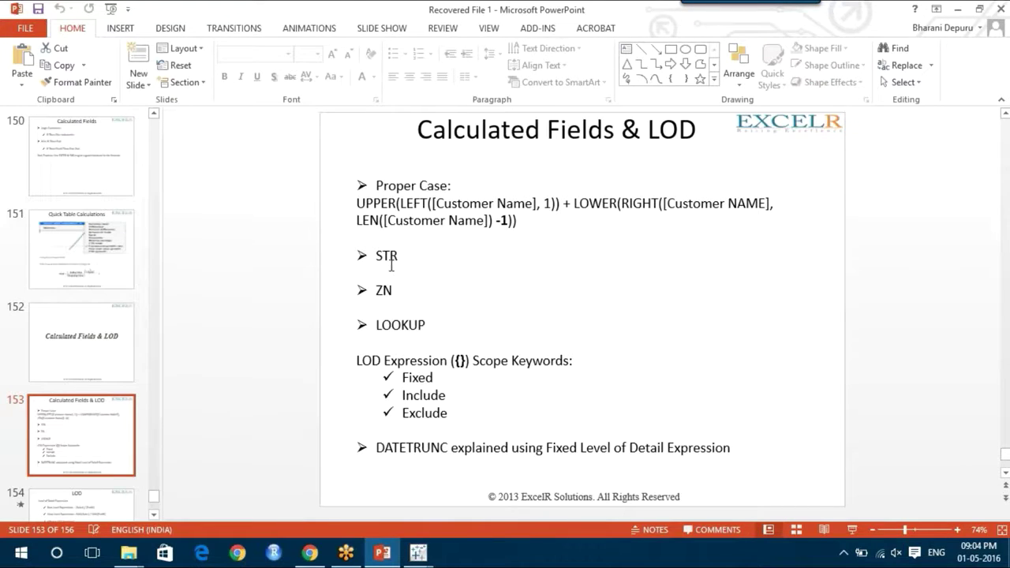
click(288, 338)
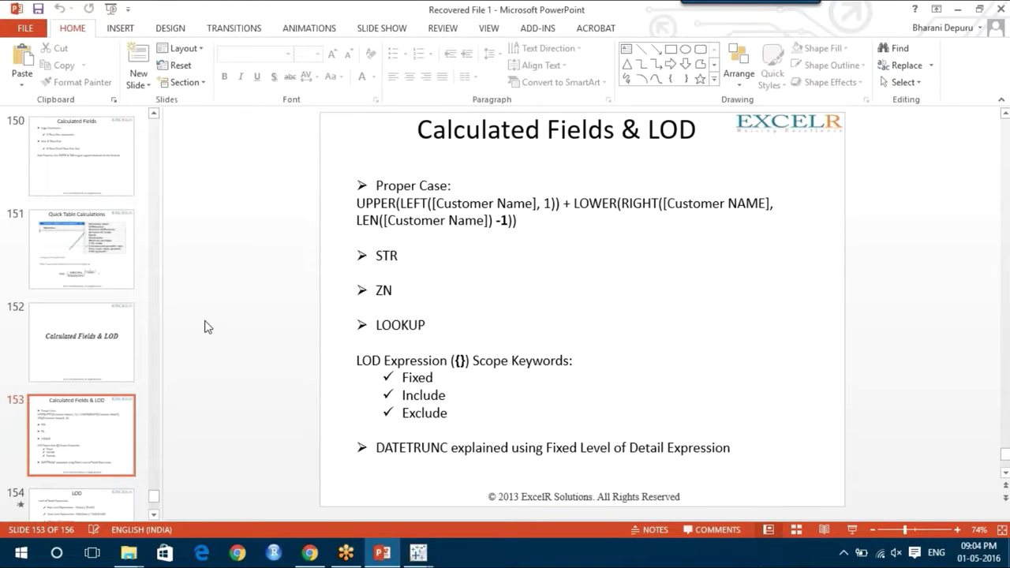
mouse_move(418, 553)
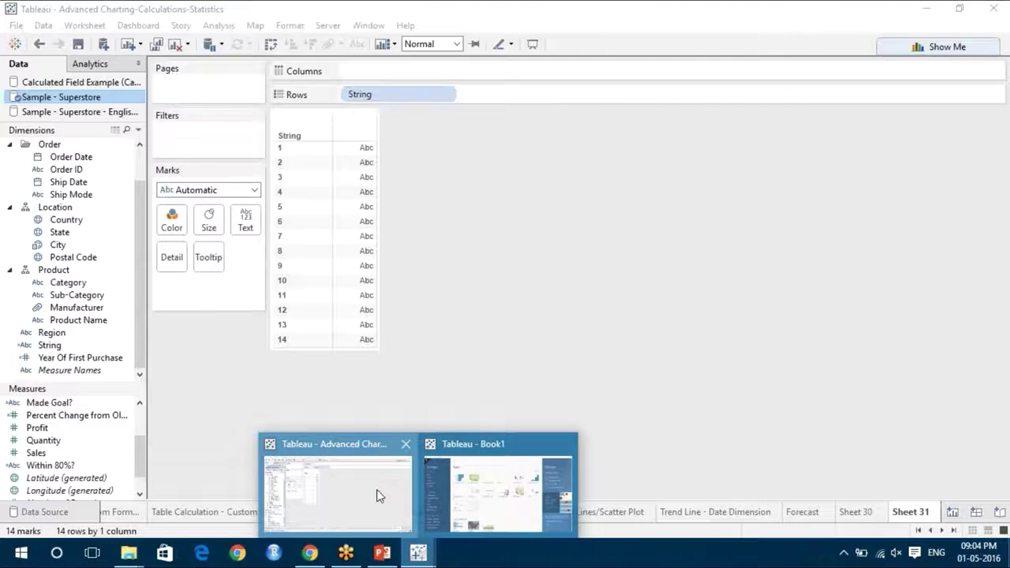
click(387, 490)
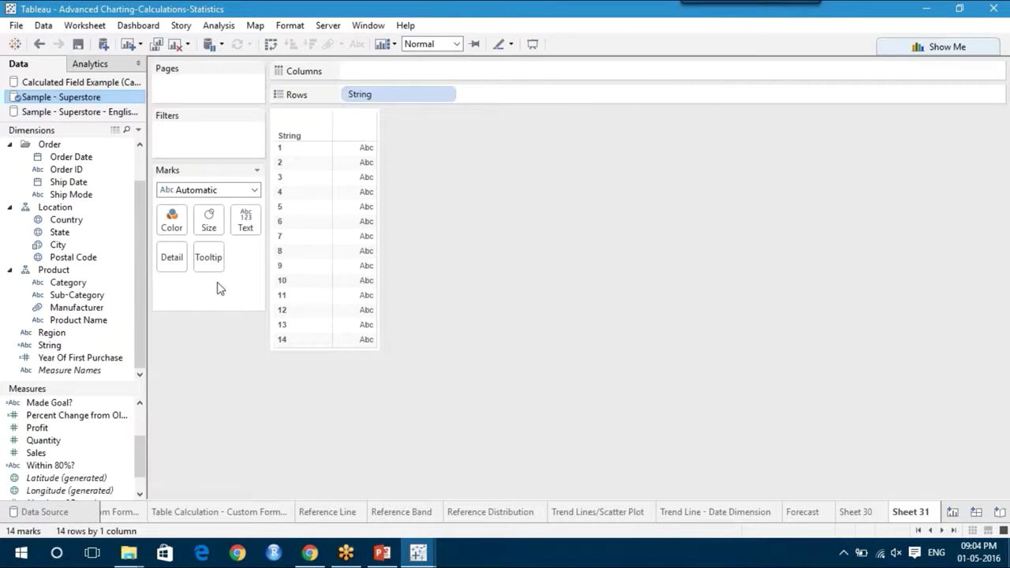
Add a new worksheet and place Customer Name on Rows
drag(140, 166, 146, 128)
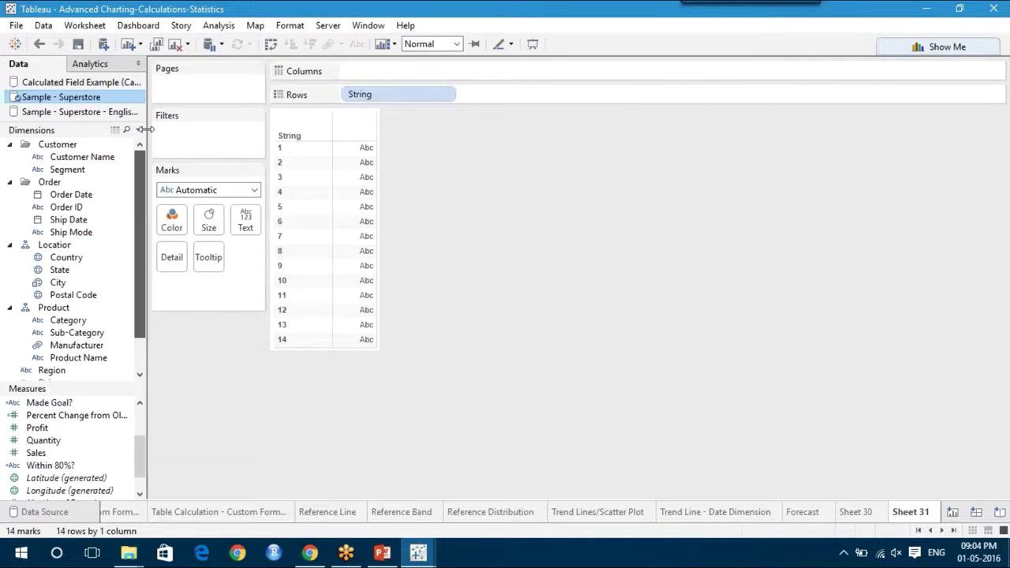
click(952, 514)
drag(120, 156, 395, 98)
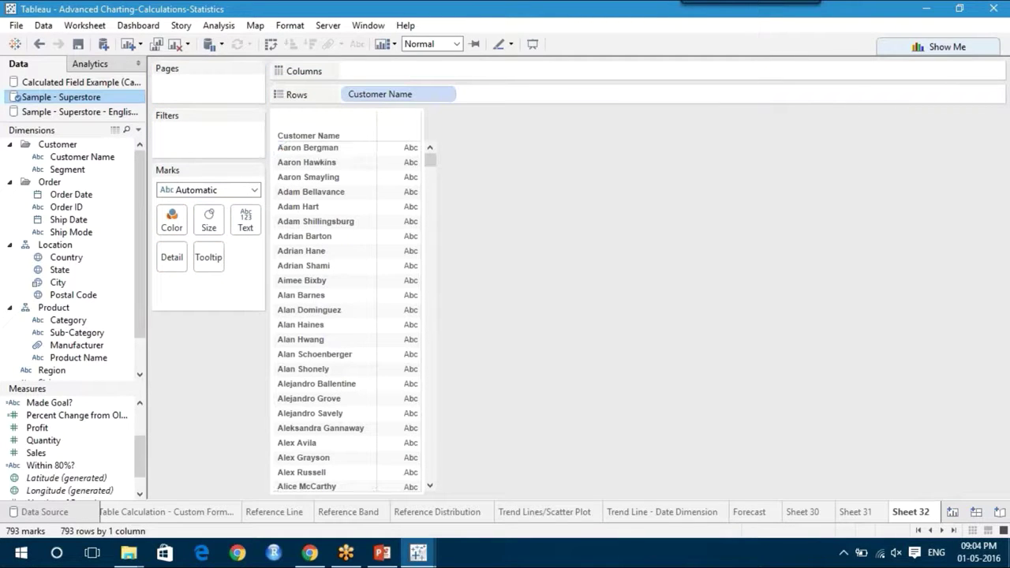
Split Customer Name automatically and add Customer Name - Split 1 and Customer Name - Split 2 after it on Rows
right_click(113, 160)
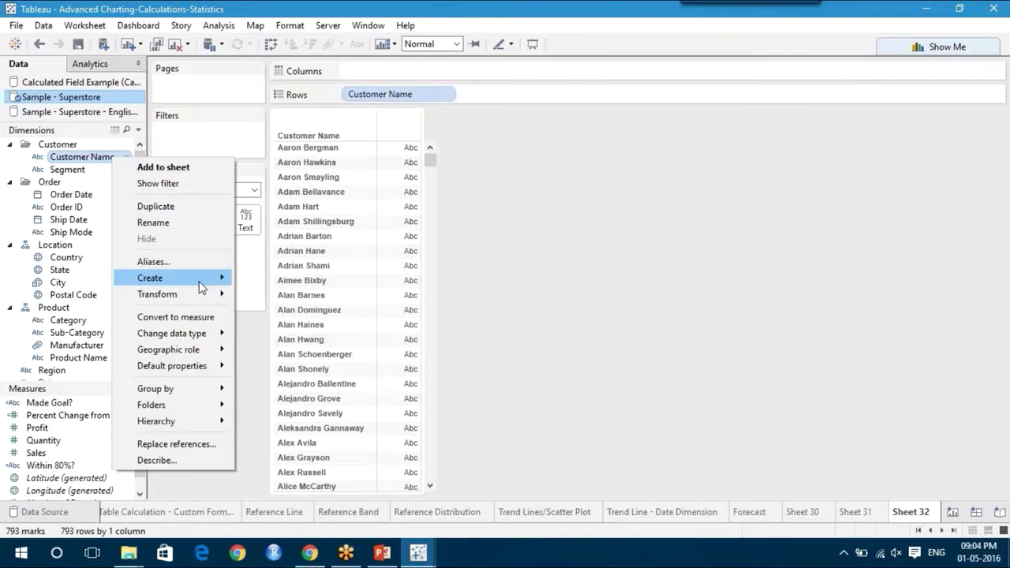
mouse_move(204, 292)
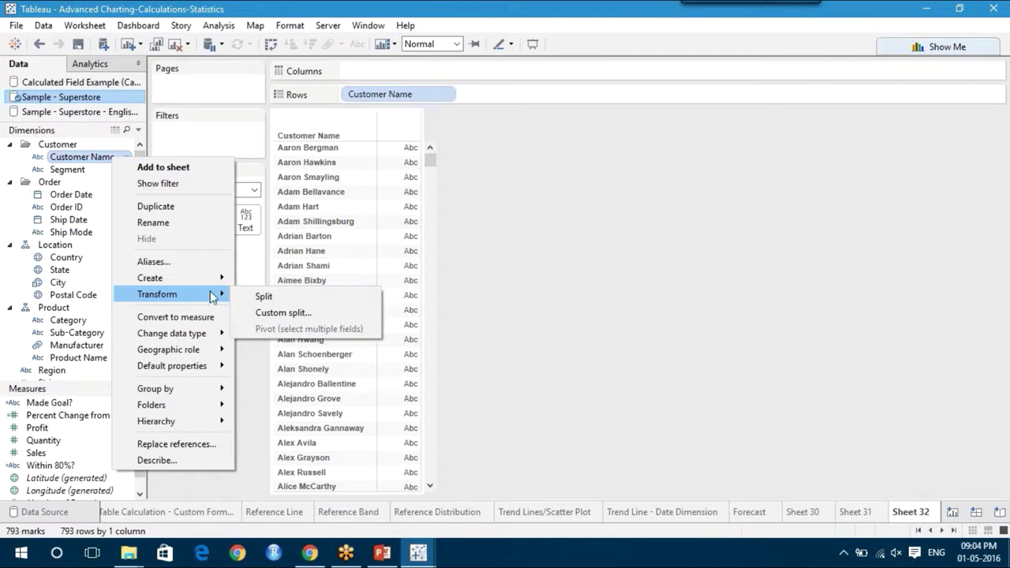
click(264, 297)
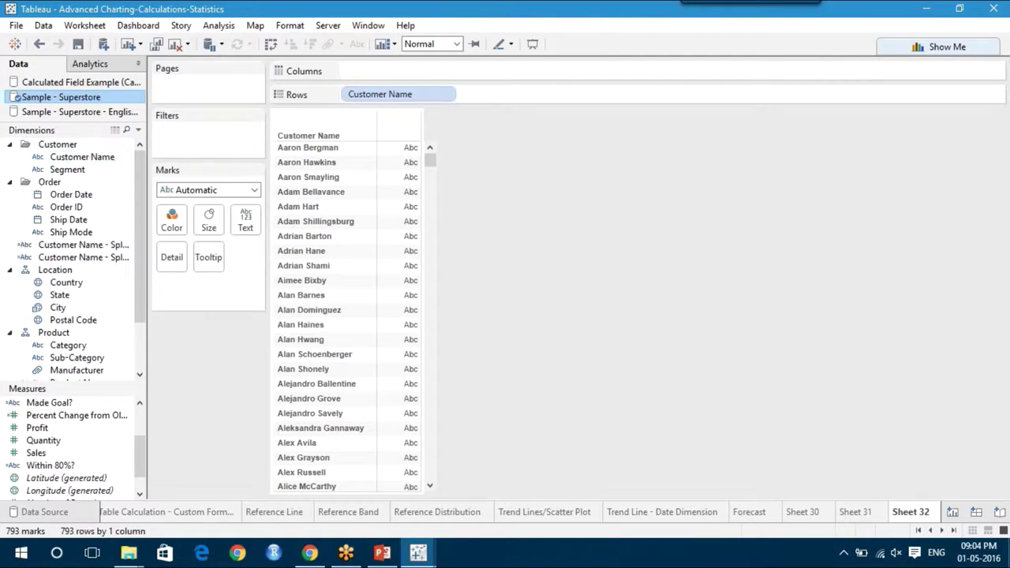
mouse_move(100, 247)
mouse_down()
mouse_move(519, 150)
mouse_move(582, 97)
mouse_move(553, 94)
mouse_up()
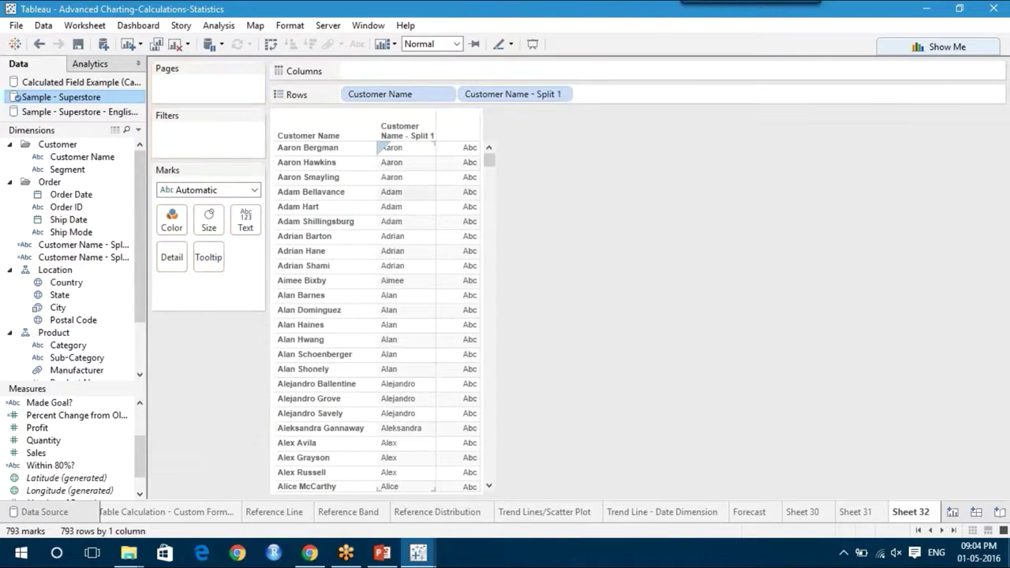
drag(88, 262, 655, 96)
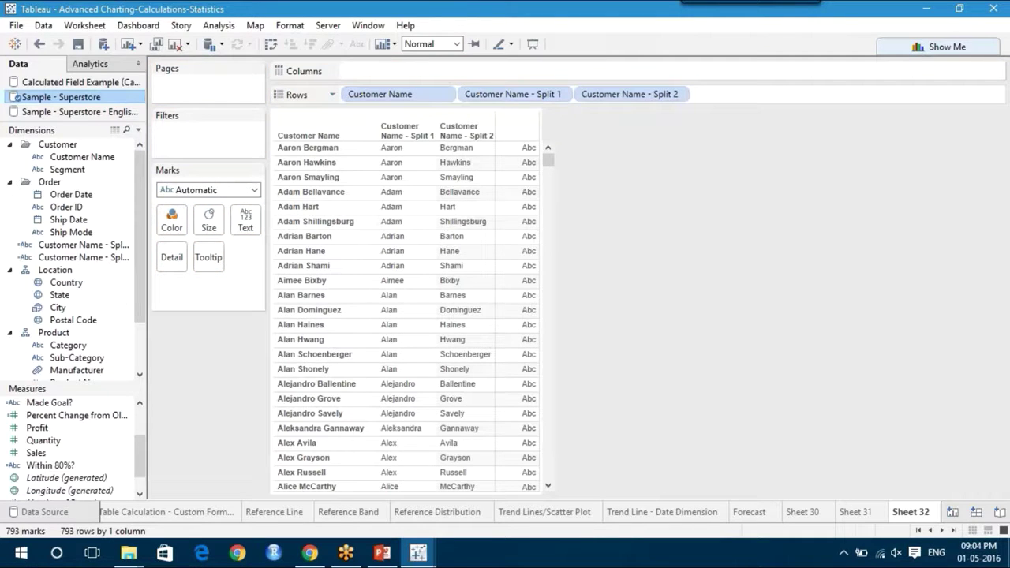
Rename the calculated field Customer Name - Split 1 as "Customer Name -First Name" and apply the change
right_click(112, 248)
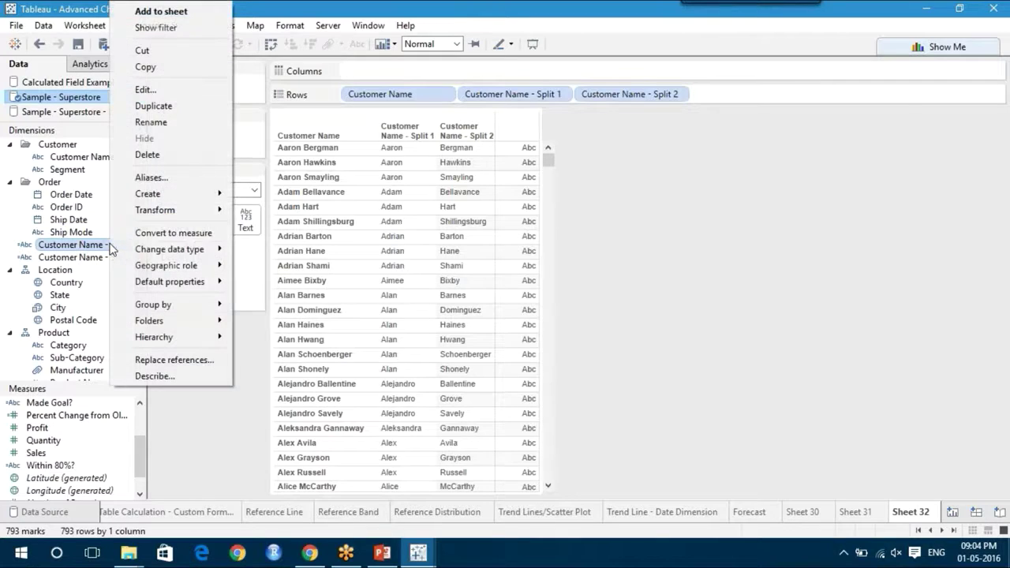
click(196, 88)
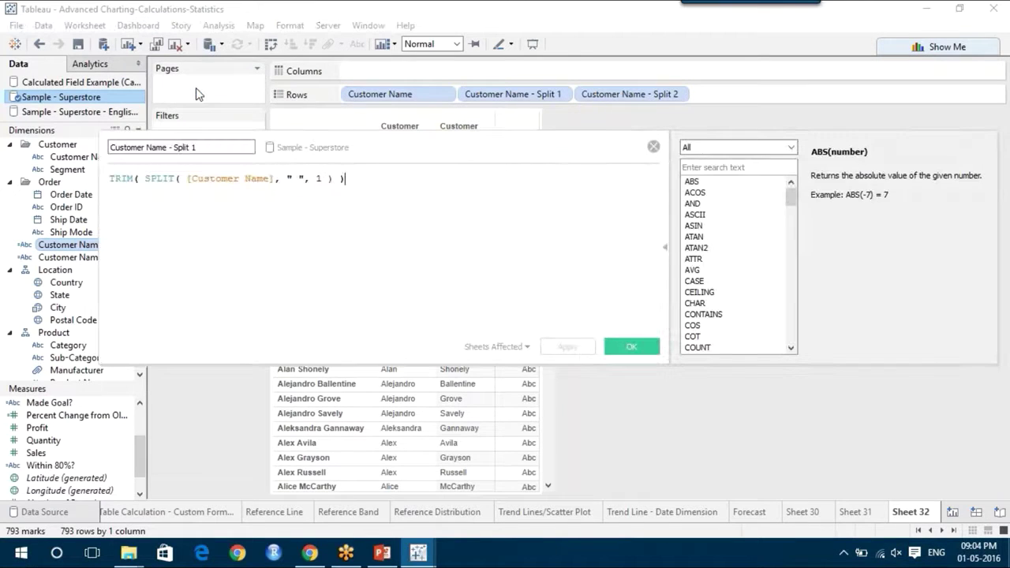
click(207, 147)
drag(207, 146, 174, 145)
text(firs)
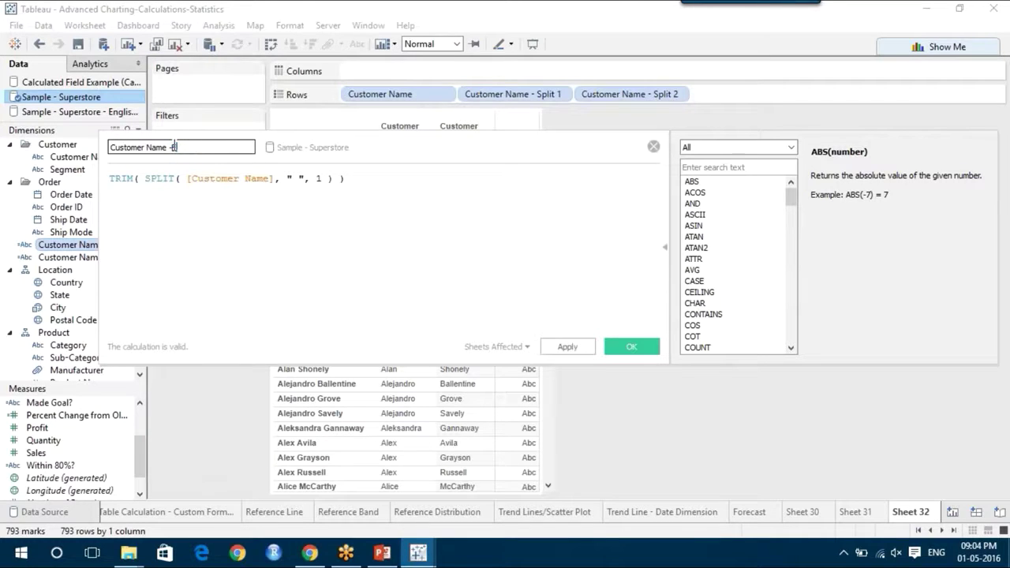
text(t Name)
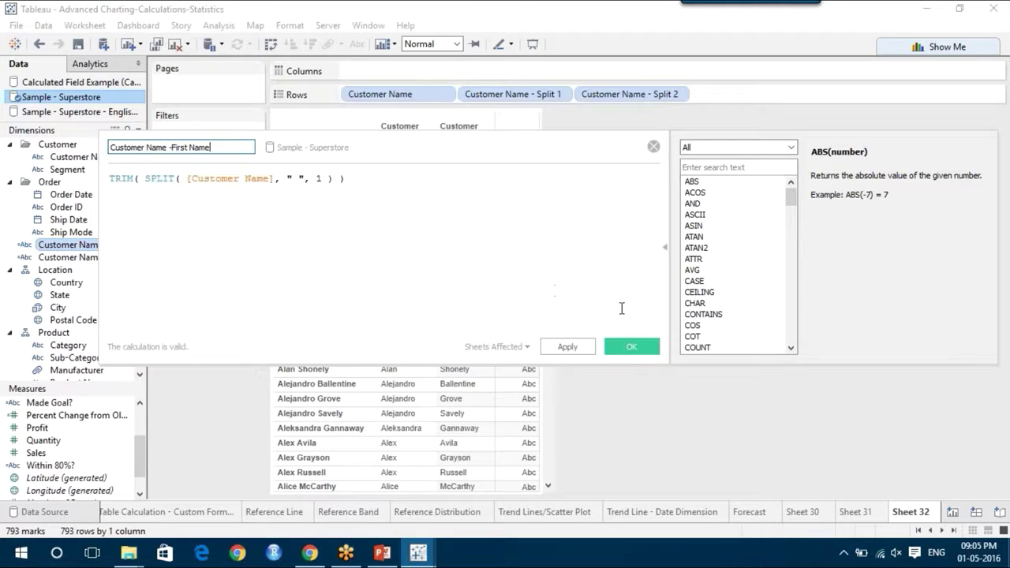
click(587, 348)
click(630, 348)
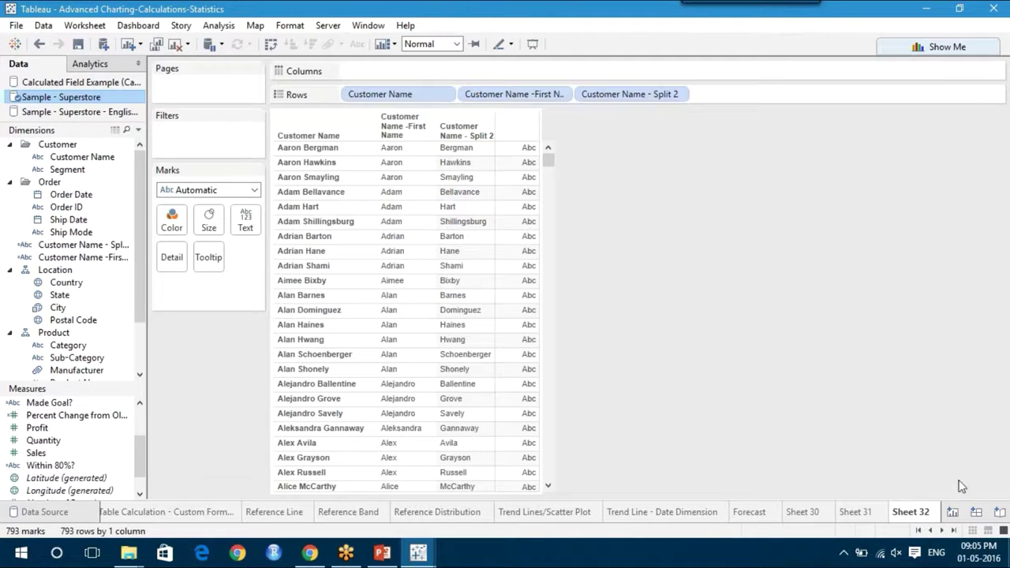
Add a new worksheet and open the underlying data of the Calculated Field Example source
click(953, 512)
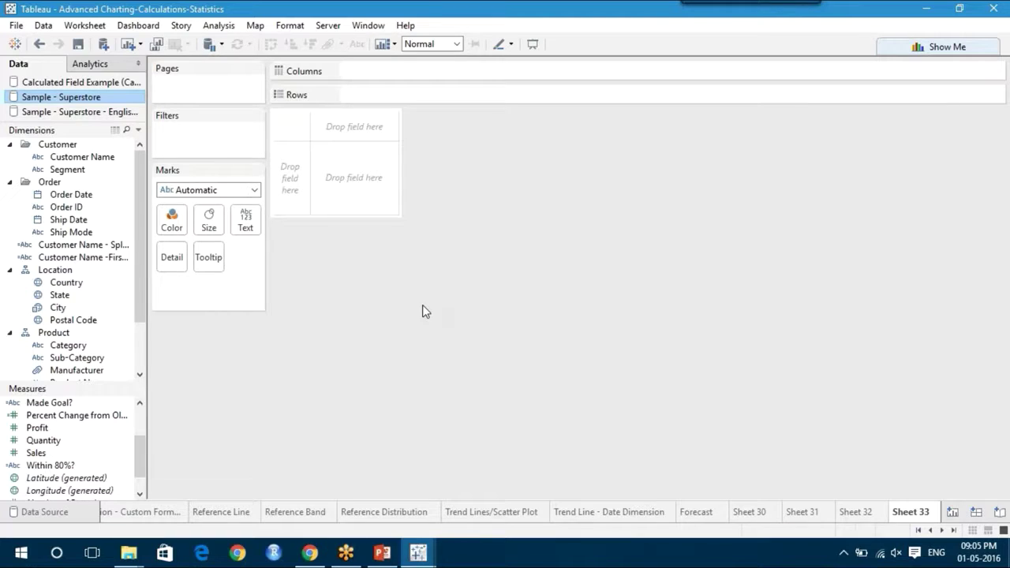
click(87, 82)
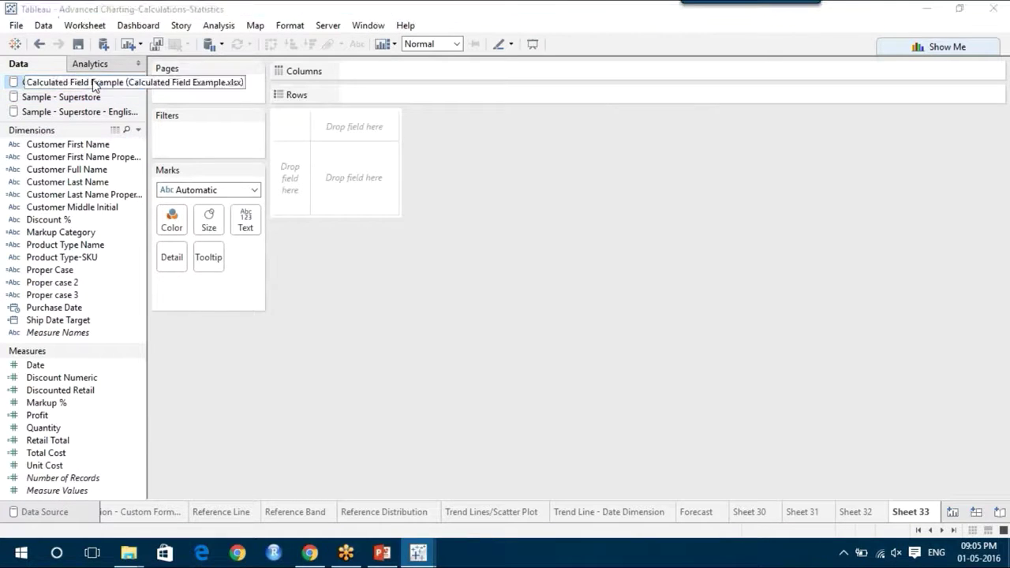
right_click(93, 82)
click(156, 125)
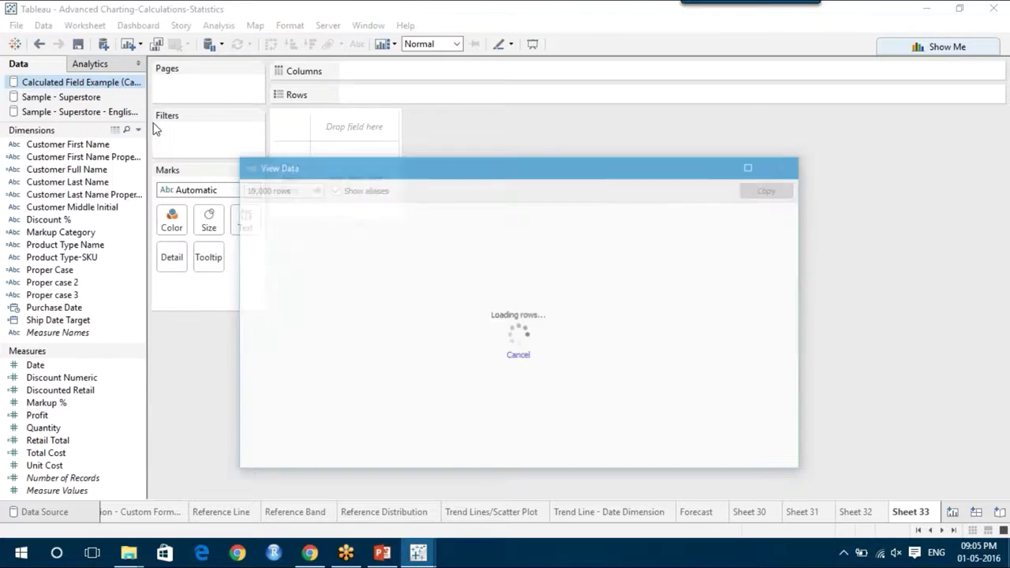
Look through the columns of the Calculated Field Example data, examine the Product Type-SKU values, and close the view
key(Right)
key(Right)
key(Right)
key(Right)
key(Right)
key(Right)
key(Right)
key(Right)
key(Right)
key(Right)
key(Right)
key(Right)
key(Right)
key(Right)
key(Right)
key(Right)
key(Right)
key(Right)
key(Right)
key(Right)
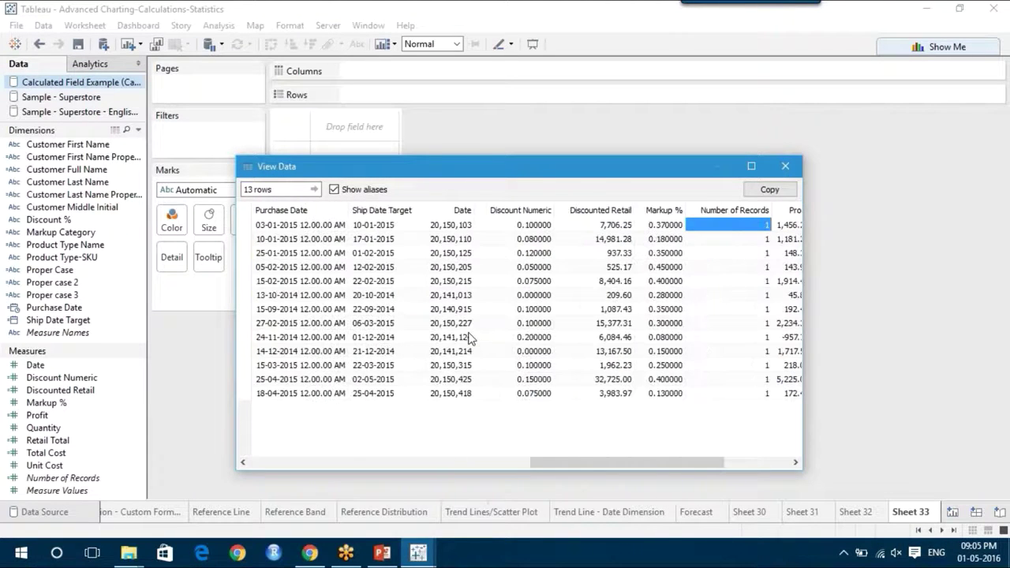
key(Left)
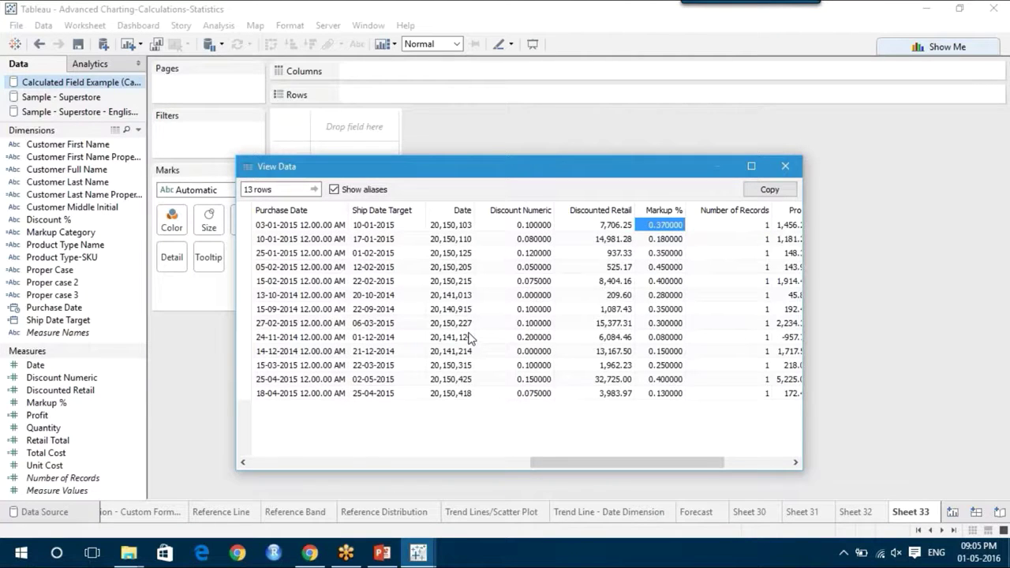
key(Left)
key(Left)
key(Left)
key(Left)
key(Left)
key(Left)
key(Left)
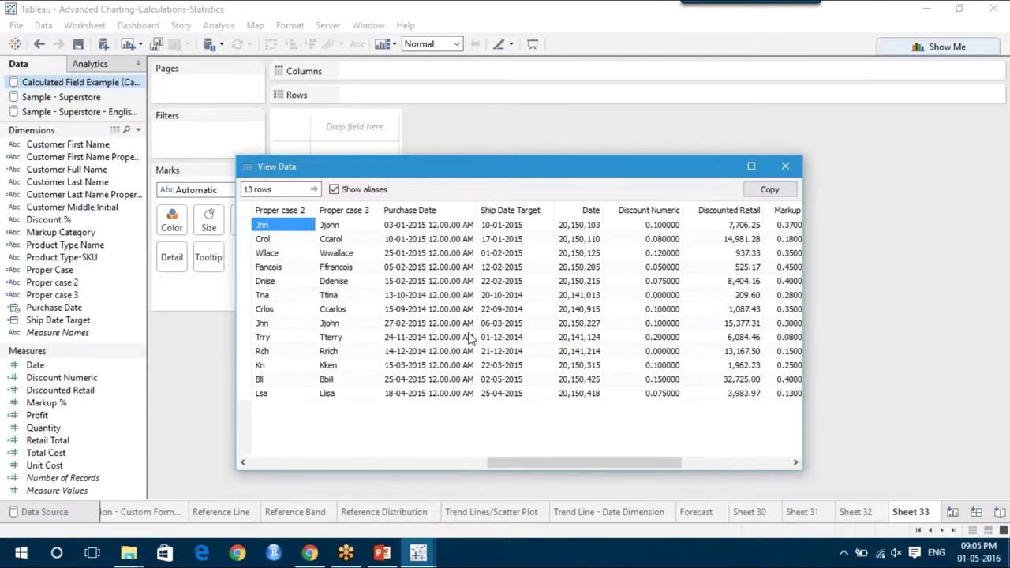
key(Left)
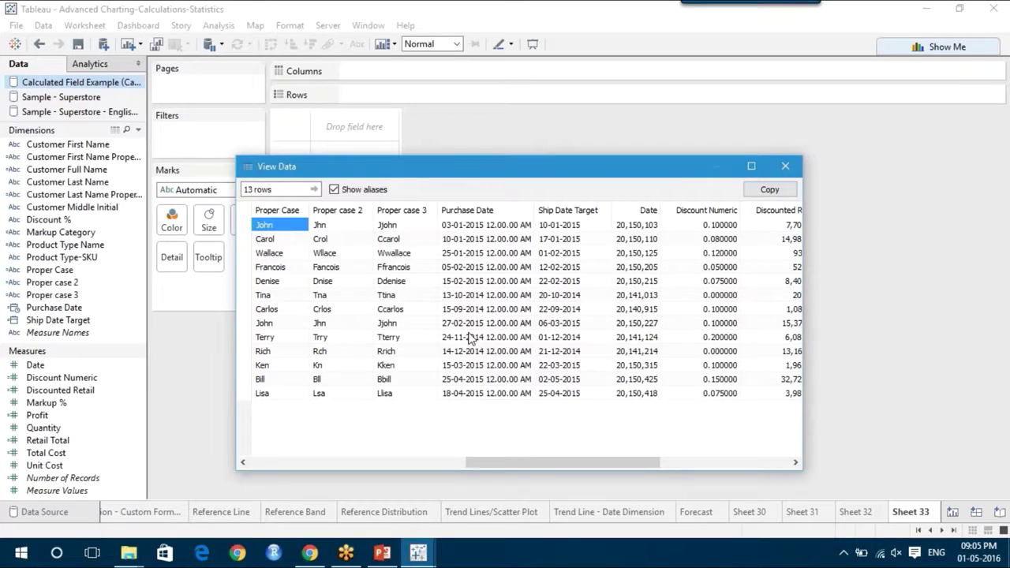
key(Left)
key(Left)
key(Left)
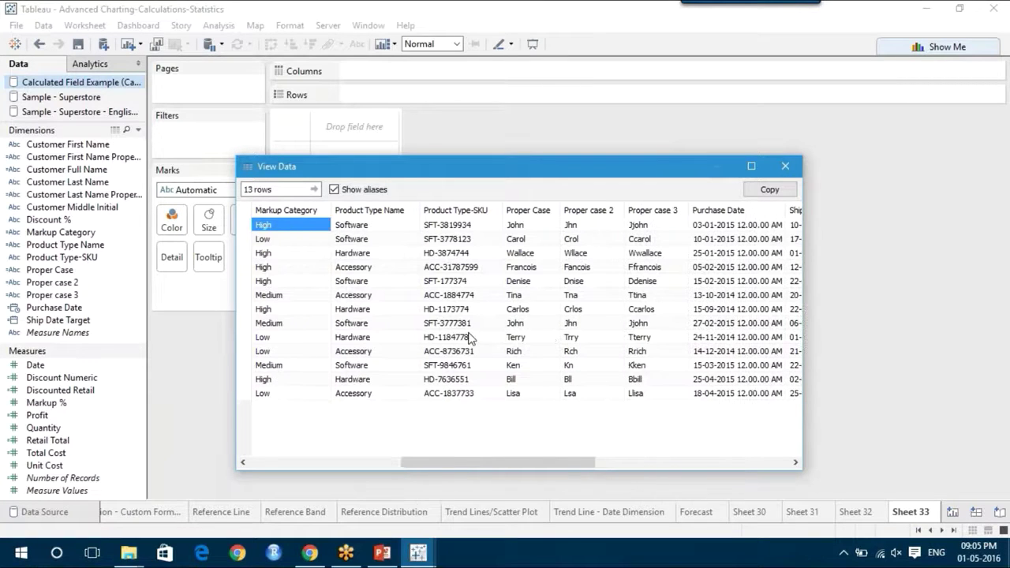
key(Right)
key(Right)
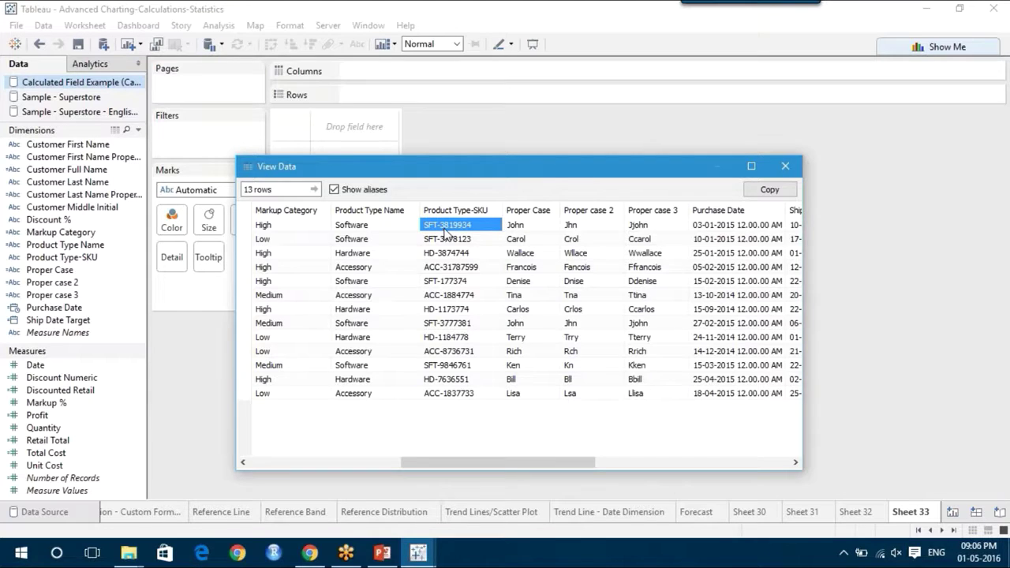
click(786, 166)
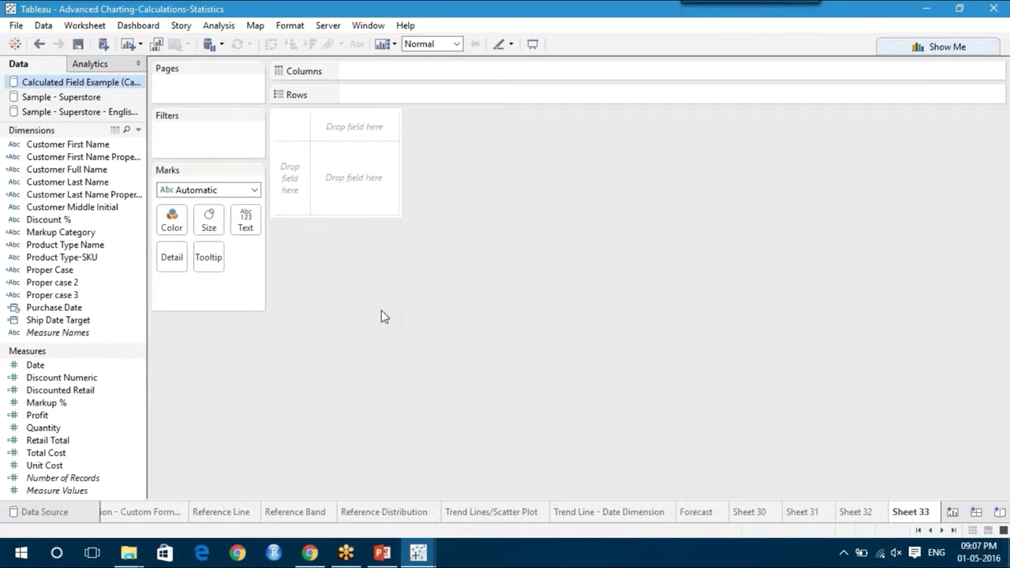
Look through the underlying data of the Sample - Superstore - English source as far as the Unit Price column and close it
click(94, 113)
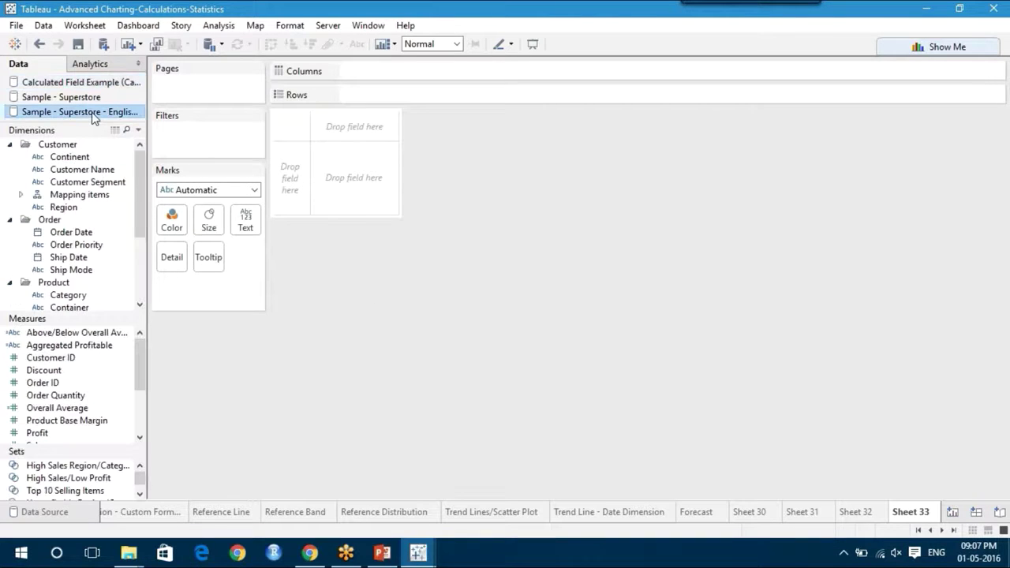
right_click(92, 115)
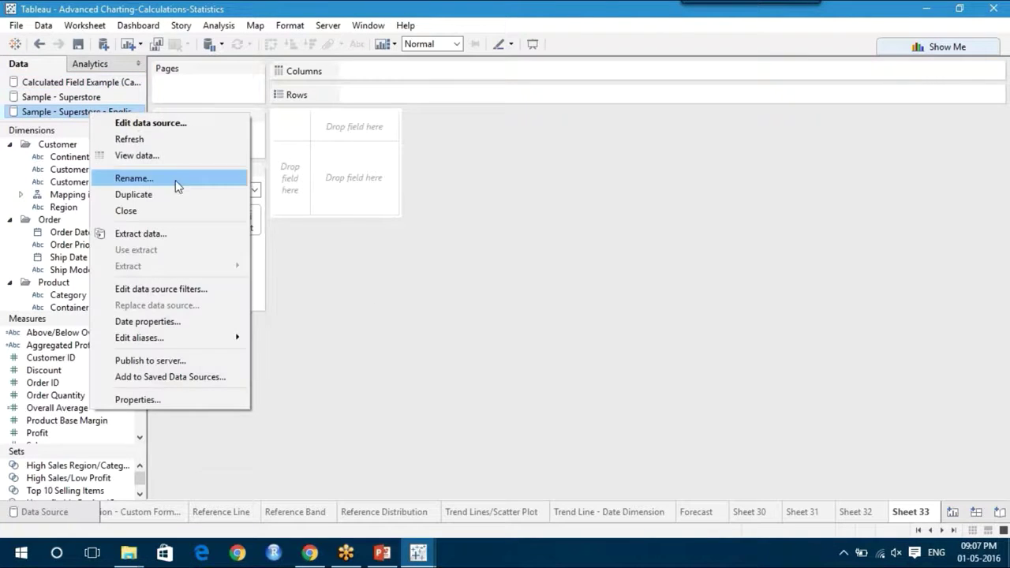
click(183, 161)
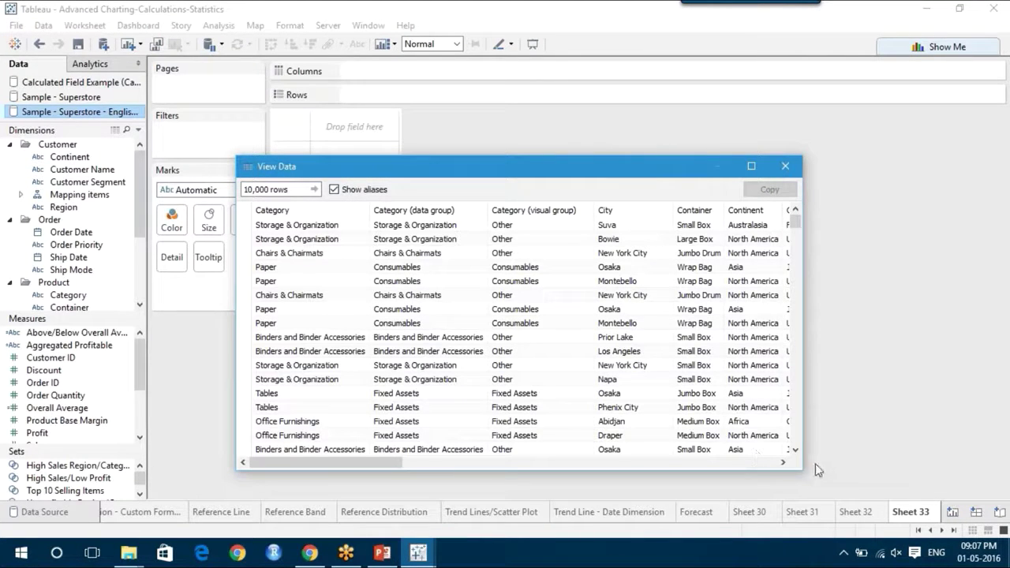
click(783, 463)
drag(784, 464, 784, 464)
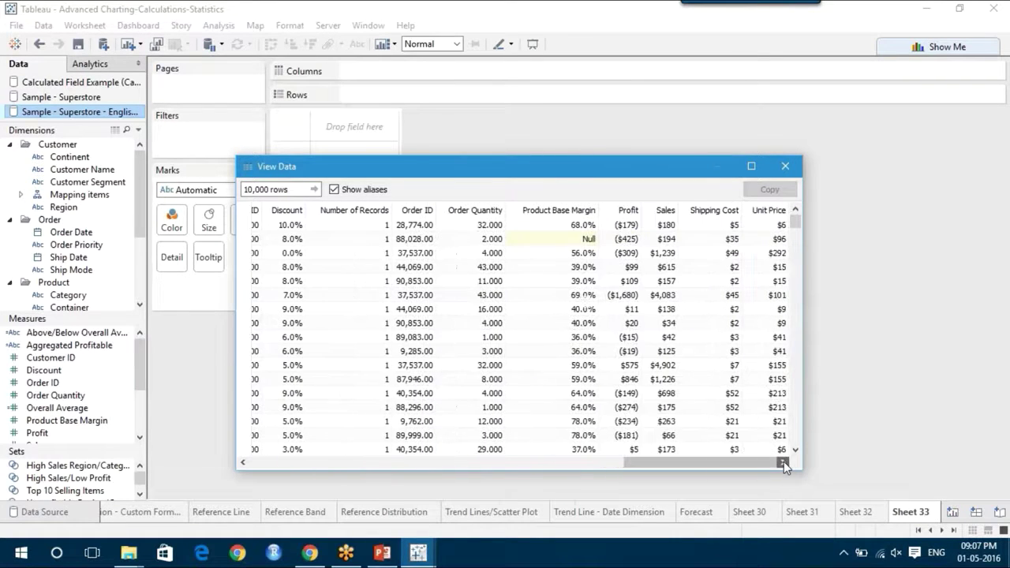
click(785, 167)
Reopen the Calculated Field Example data, check Product Type Name against Product Type-SKU, and close the view
click(89, 82)
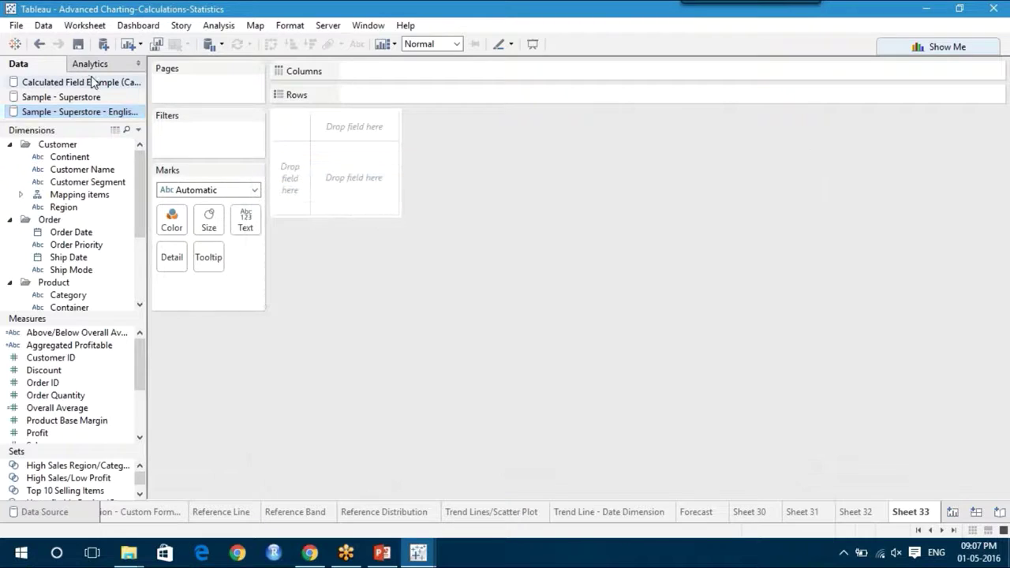
right_click(89, 81)
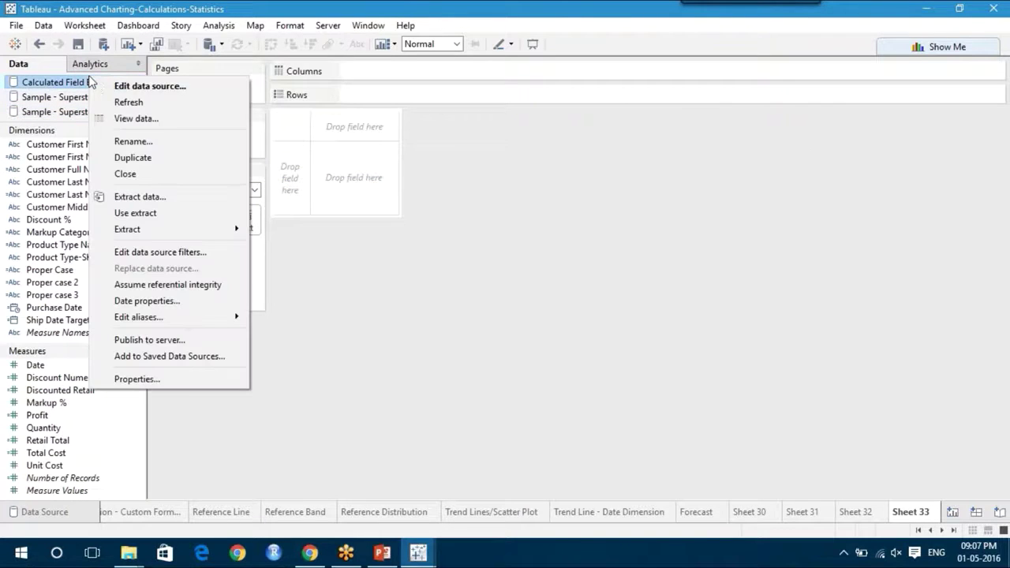
click(169, 122)
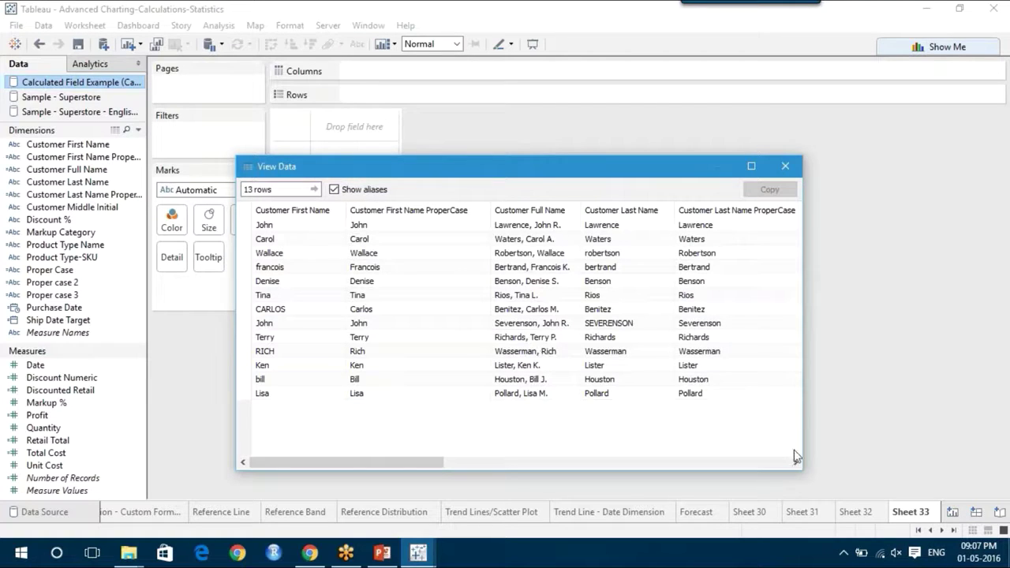
click(795, 463)
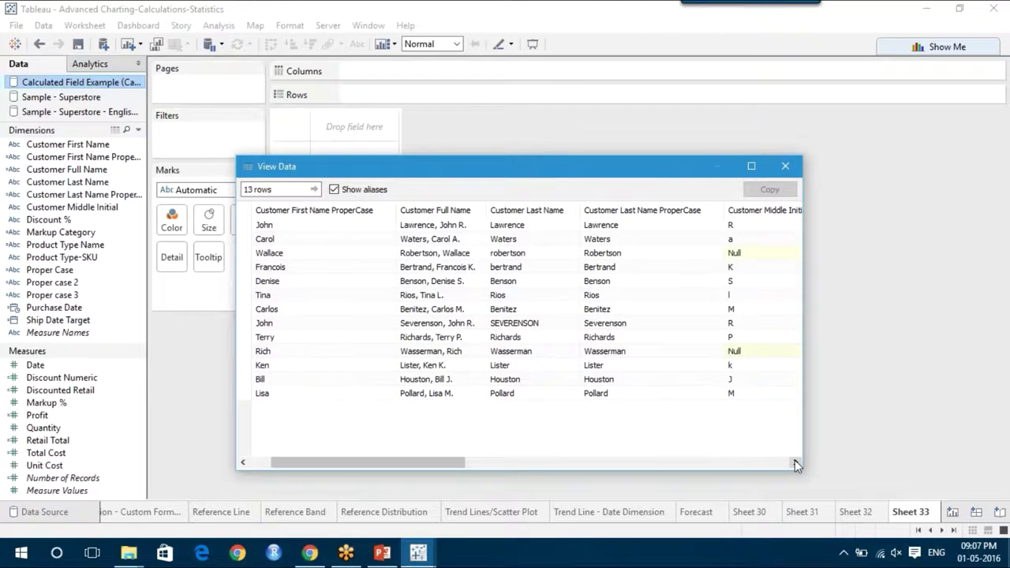
click(796, 464)
click(796, 463)
click(795, 464)
click(795, 463)
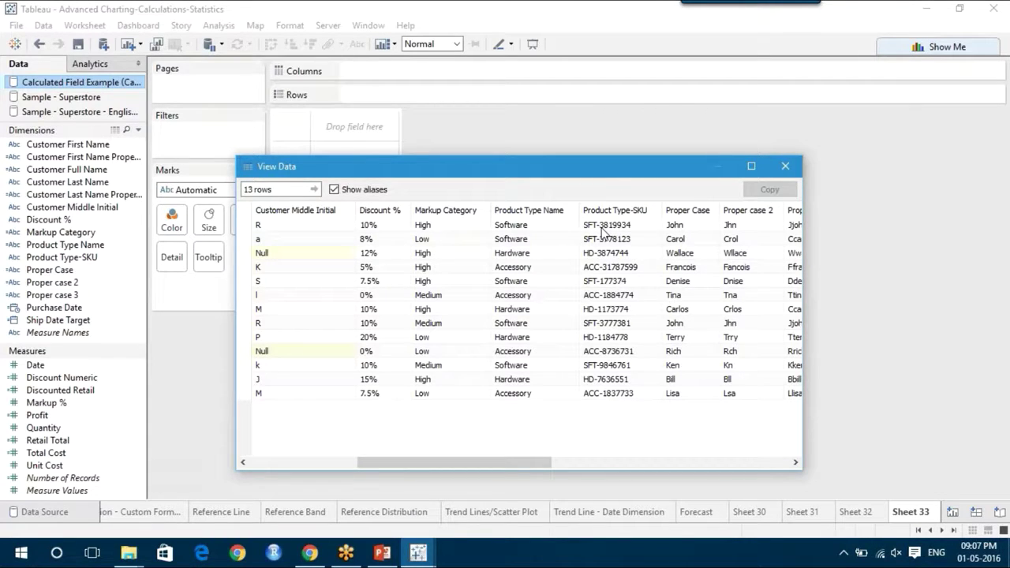
click(787, 168)
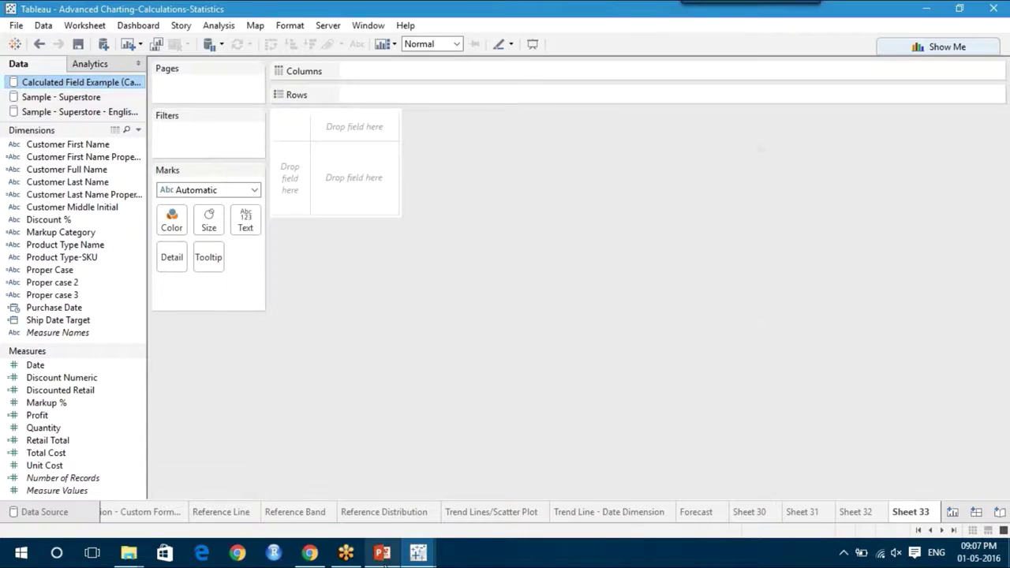
Review the Calculated Fields & LOD slide in PowerPoint and return to the Advanced Charting-Calculations-Statistics workbook in Tableau
click(383, 554)
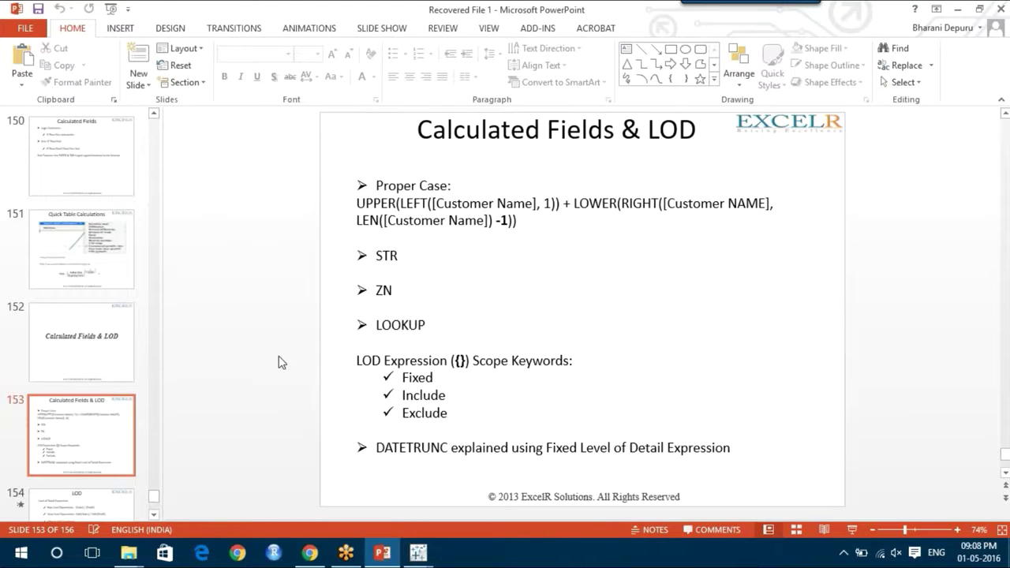
click(418, 552)
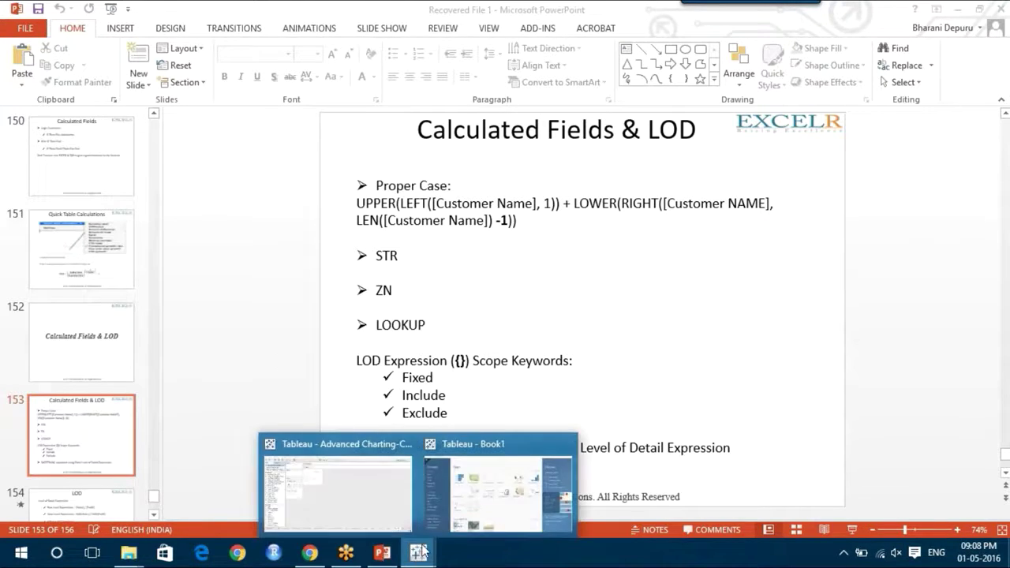
click(367, 509)
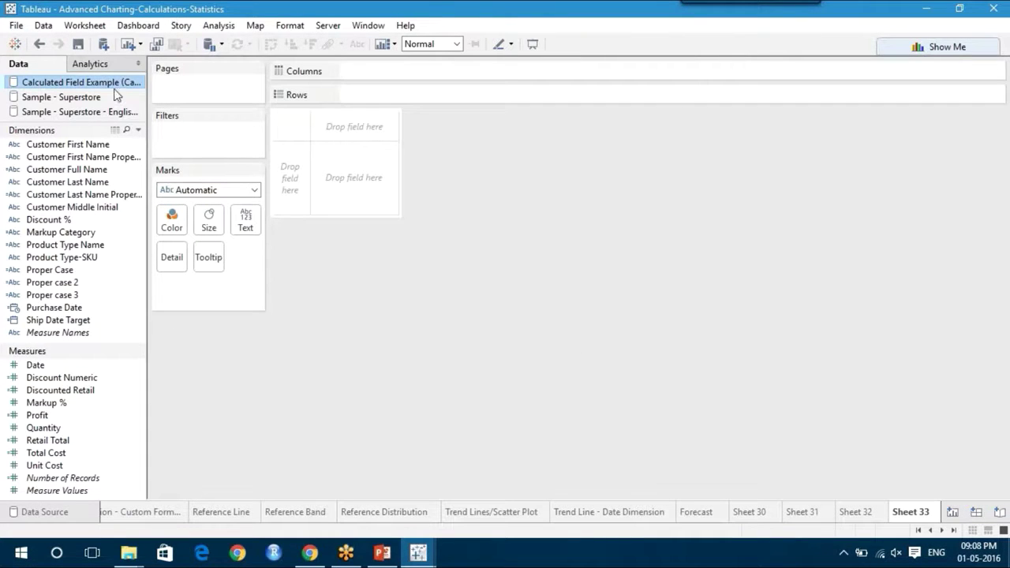
Build a text table from Sample - Superstore with Order Date by year on Columns, Category on Rows and Sales as text
click(92, 97)
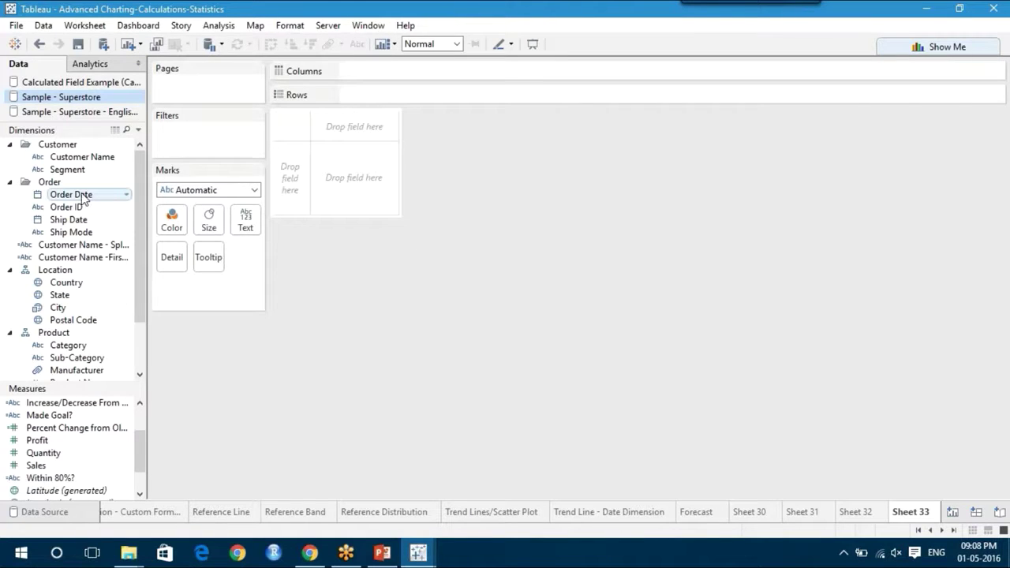
drag(82, 192, 391, 70)
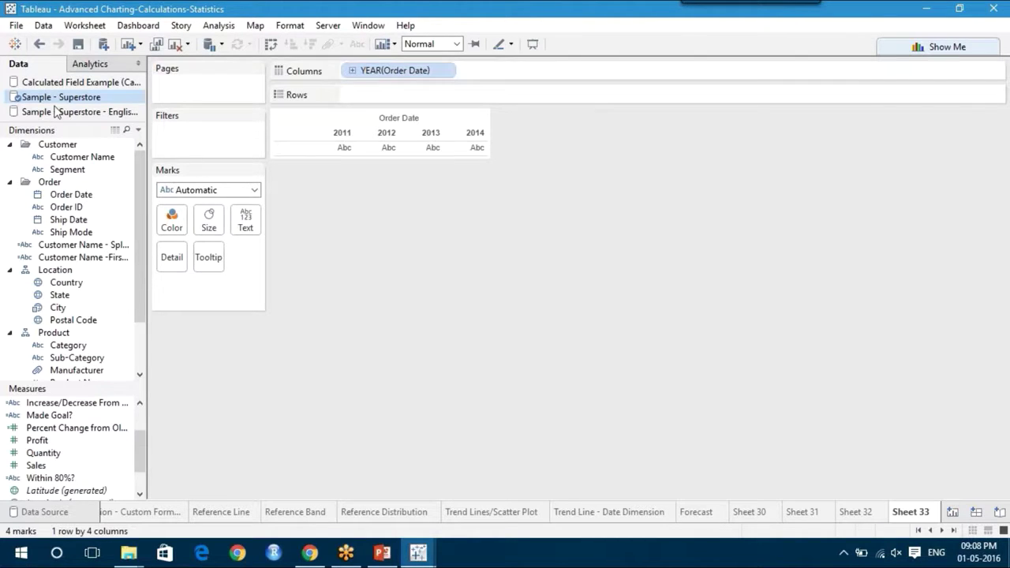
drag(101, 351, 441, 91)
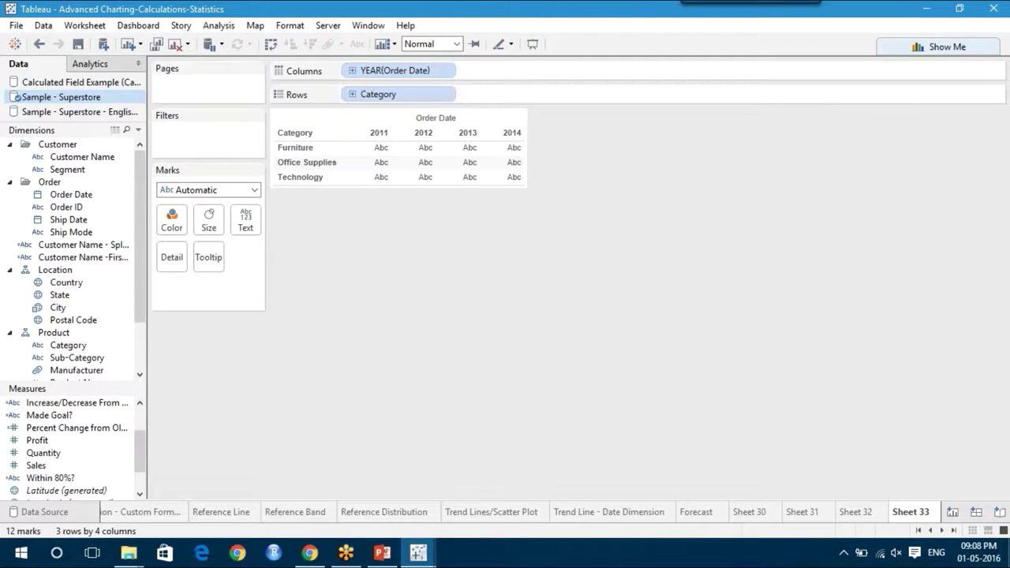
drag(57, 465, 250, 218)
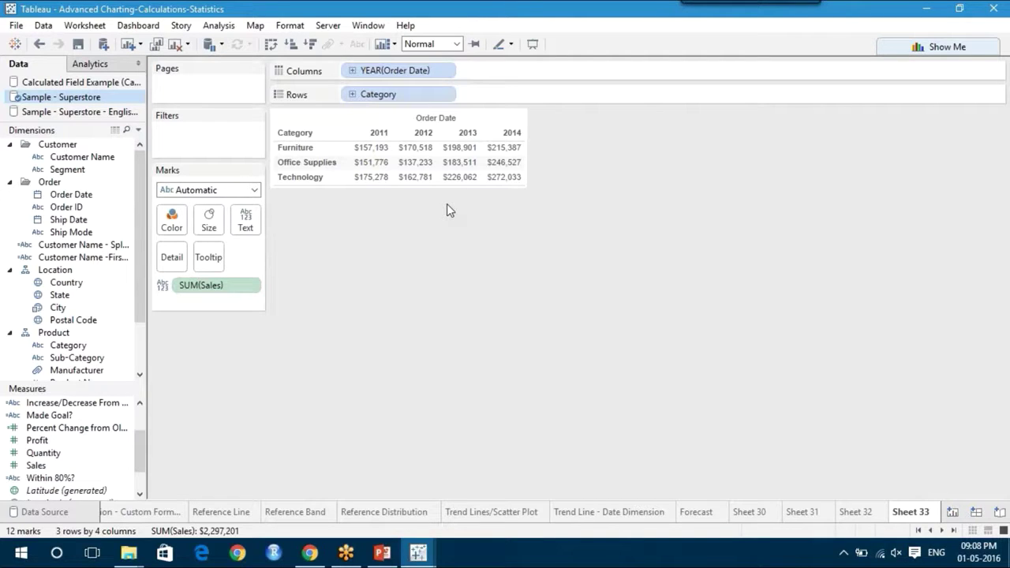
Start a new calculated field named Difference in Sales in the Sample - Superstore source
click(218, 26)
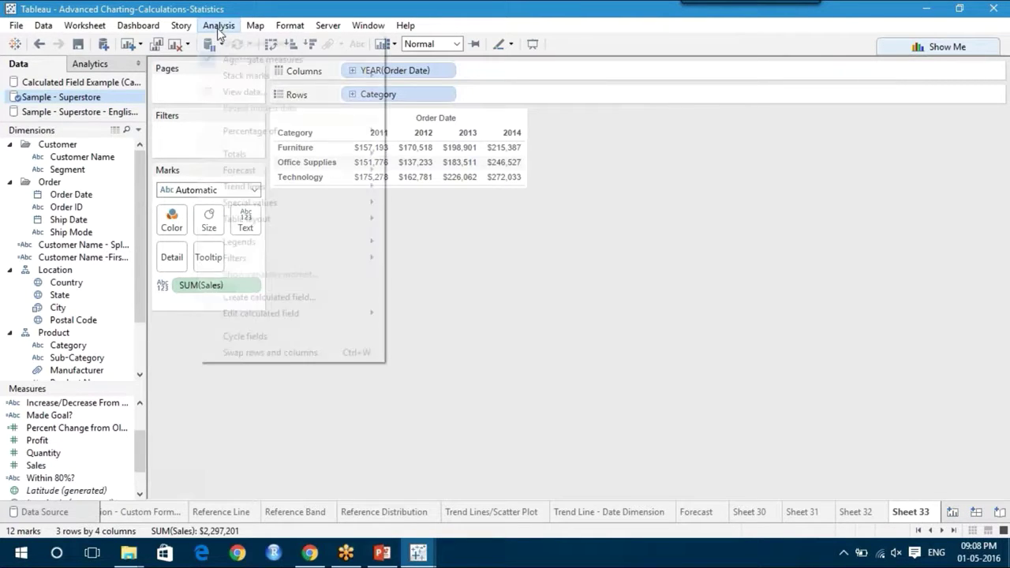
click(286, 300)
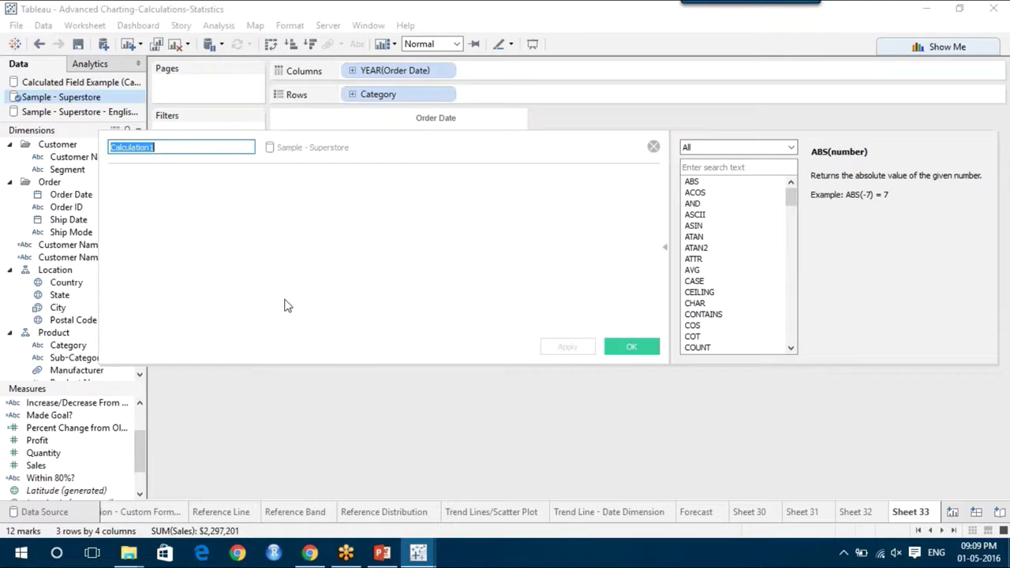
text(Difference in Sales)
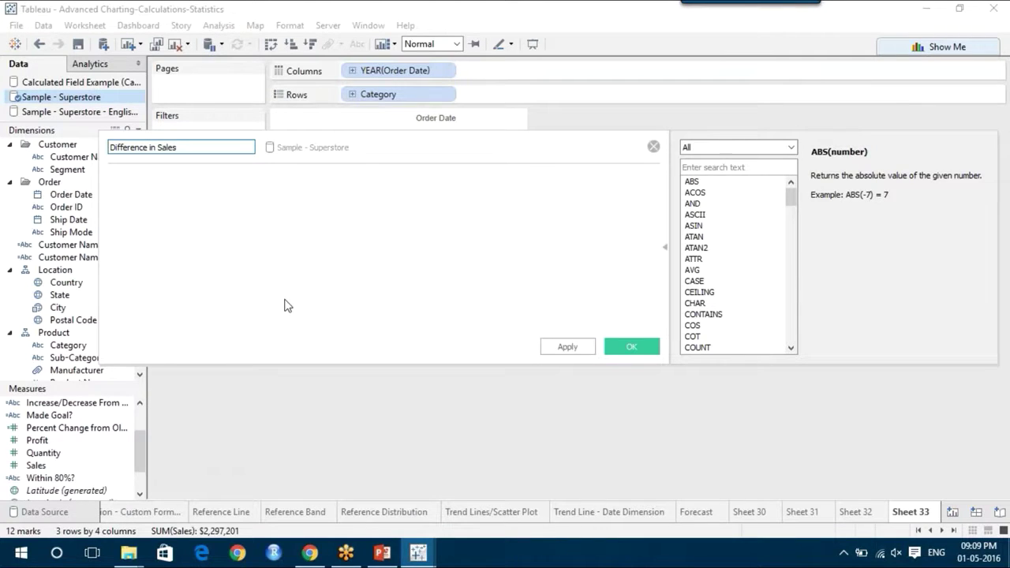
Enter ZN(SUM([Sales])) as the first part of the Difference in Sales formula
click(178, 203)
text(zn)
key(Return)
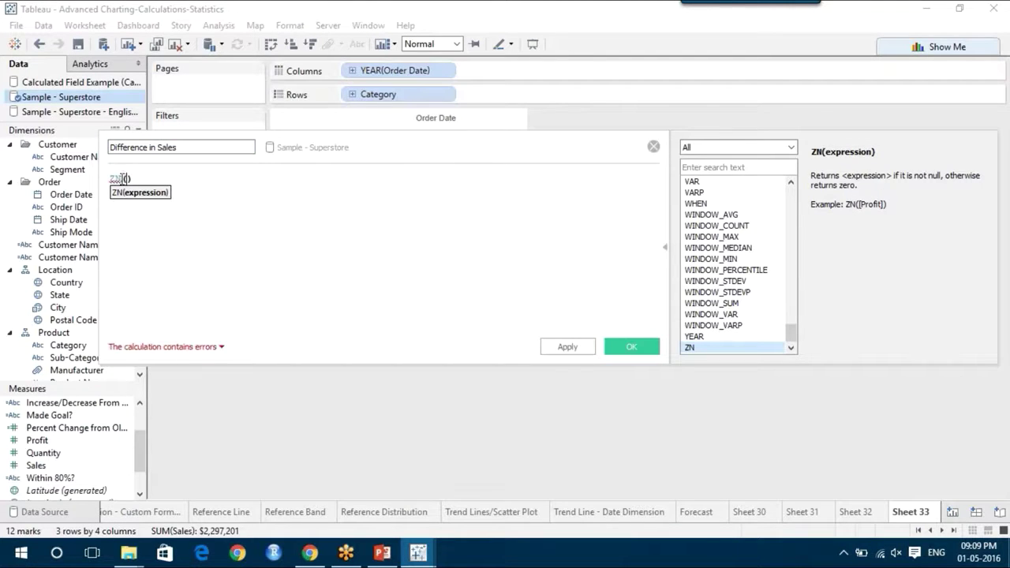
mouse_move(115, 175)
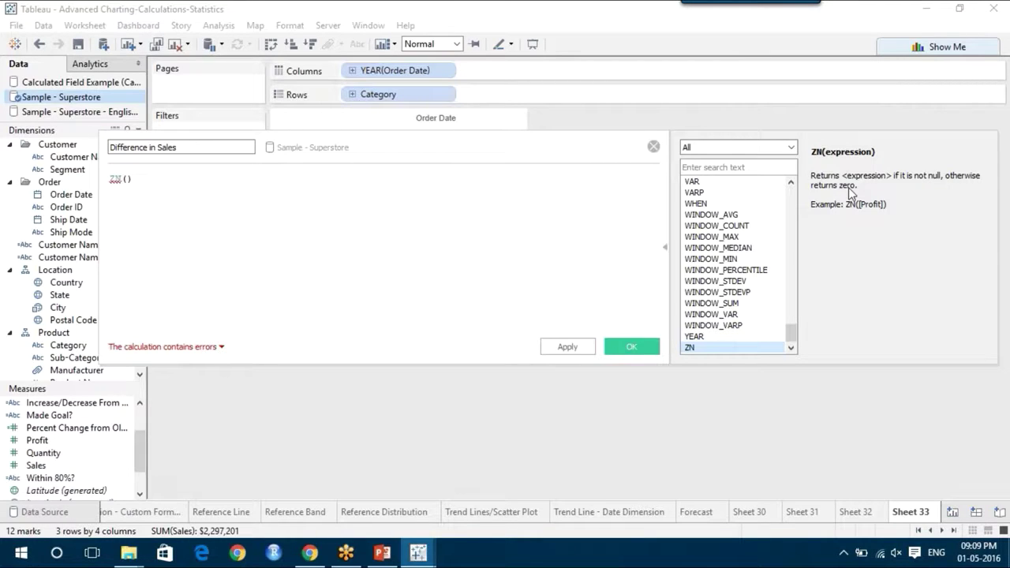
click(126, 180)
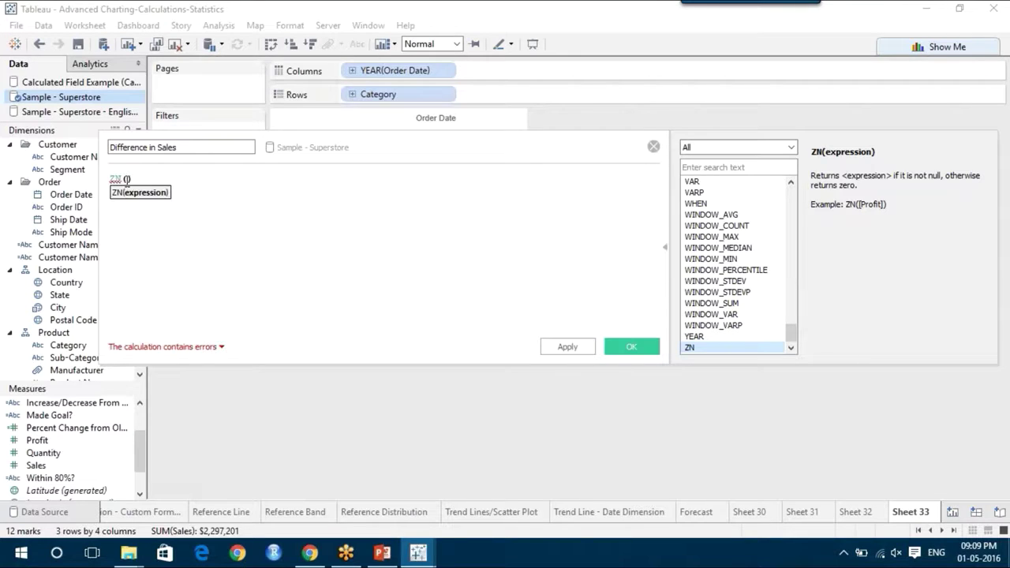
text(sum)
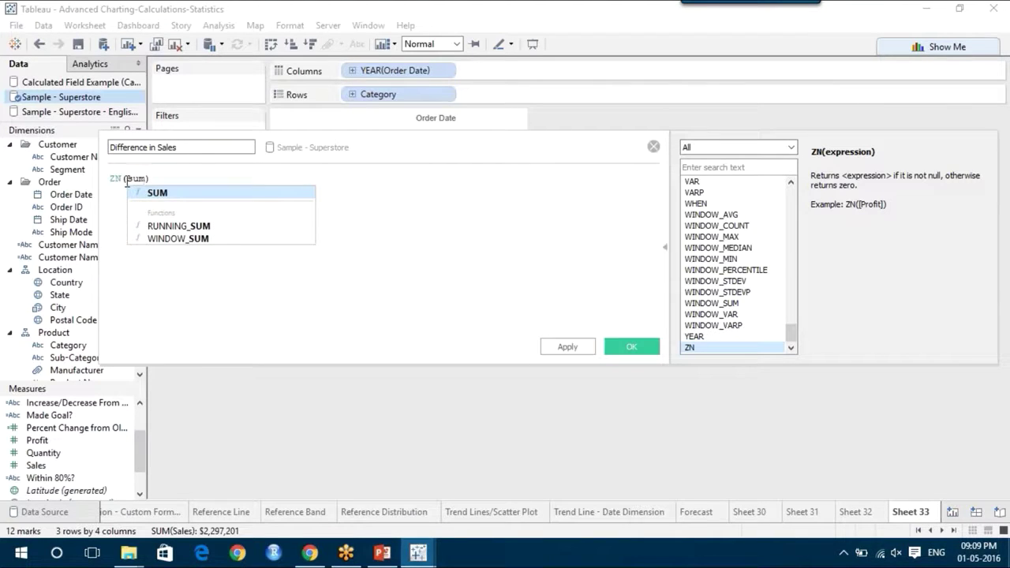
key(Return)
text(sales)
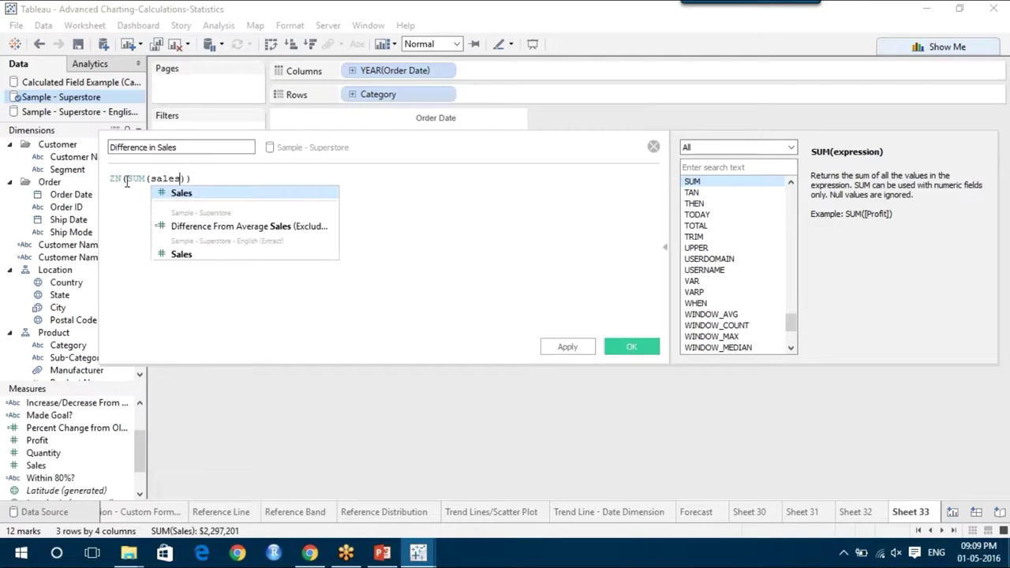
key(Return)
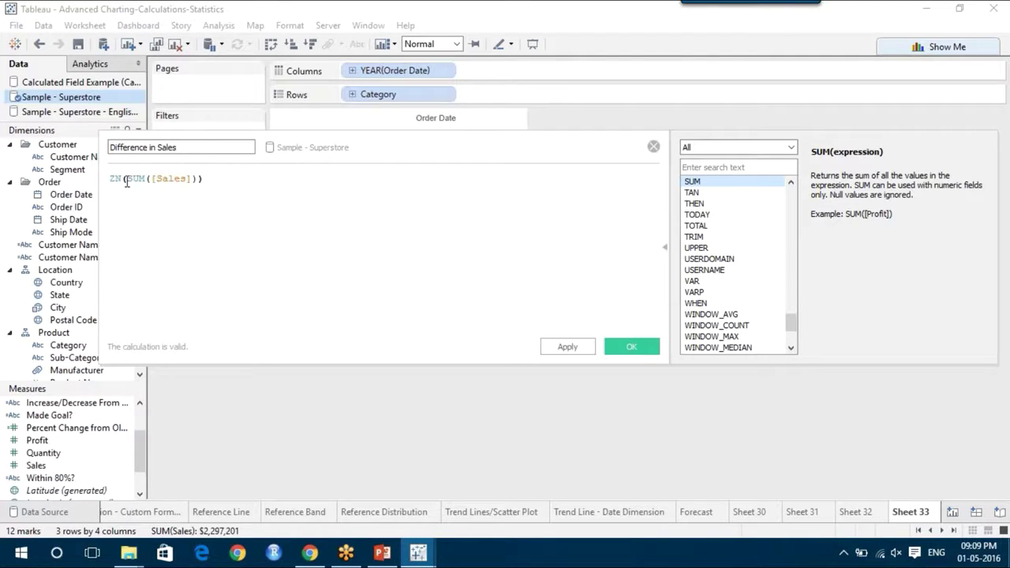
Extend the formula with the subtraction - LOOKUP(ZN(SUM([Sales])), -1) for the previous year's sales
text(- loo)
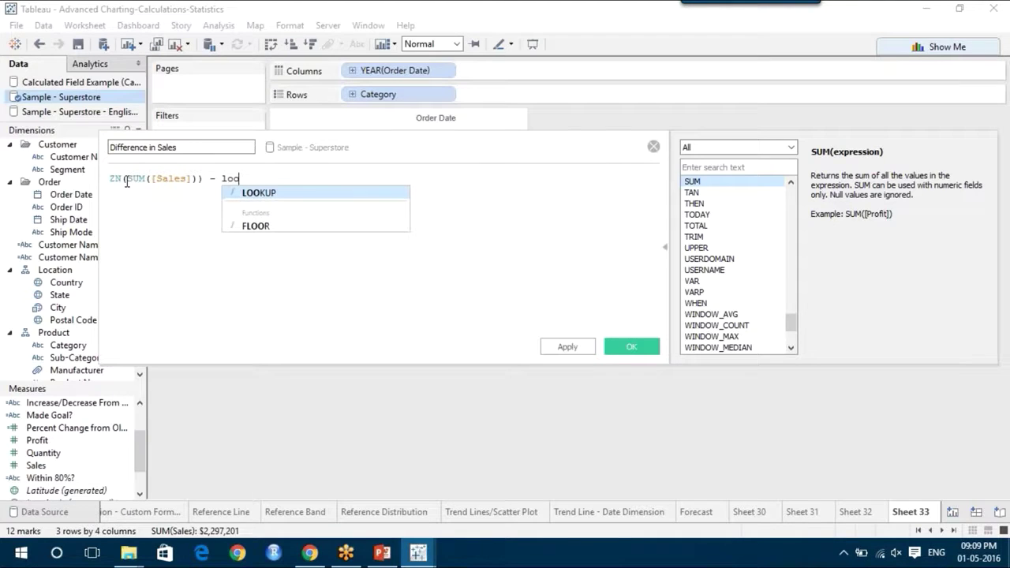
key(Return)
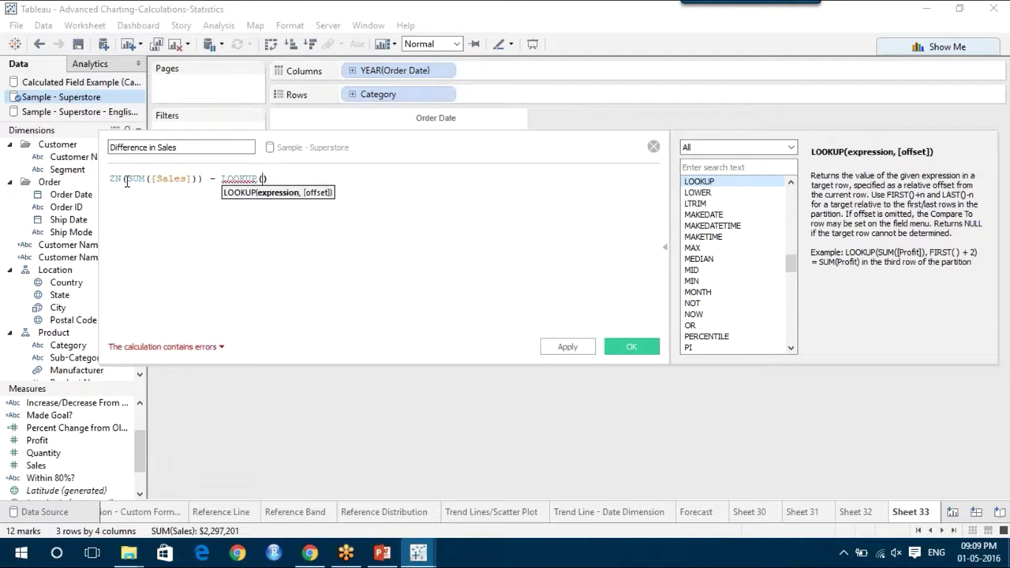
text(zn)
key(Return)
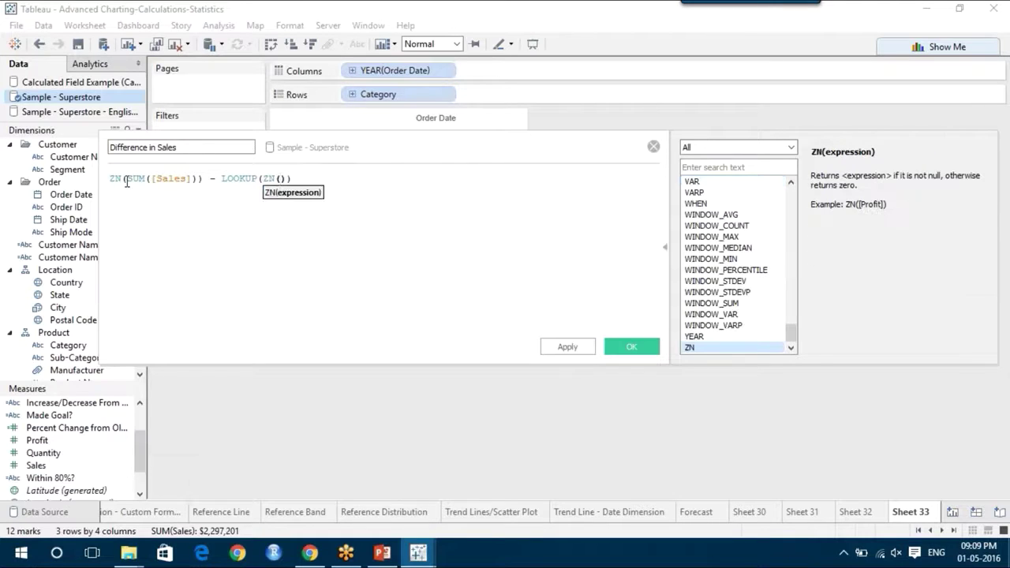
text(sum)
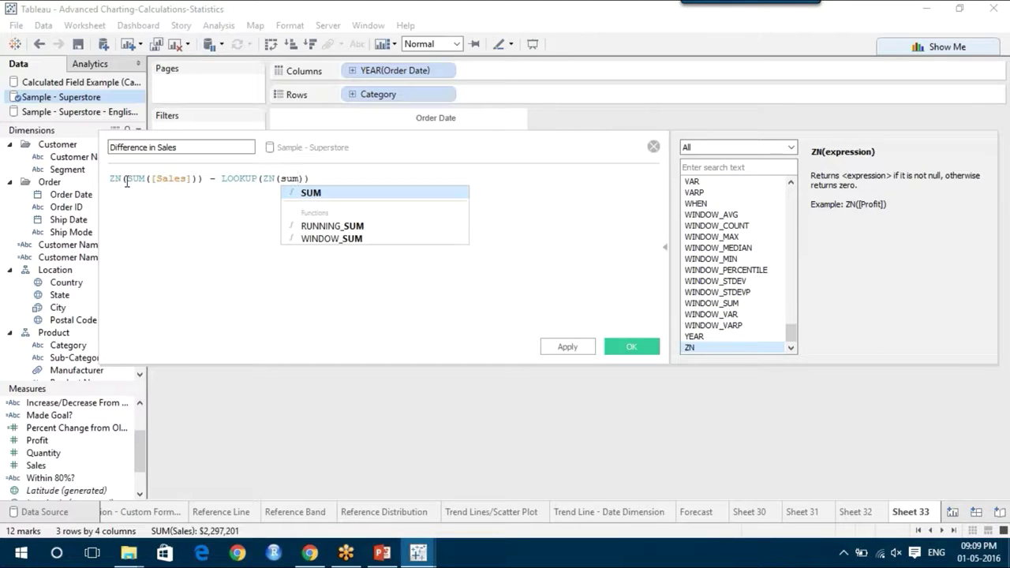
key(Return)
text(sale)
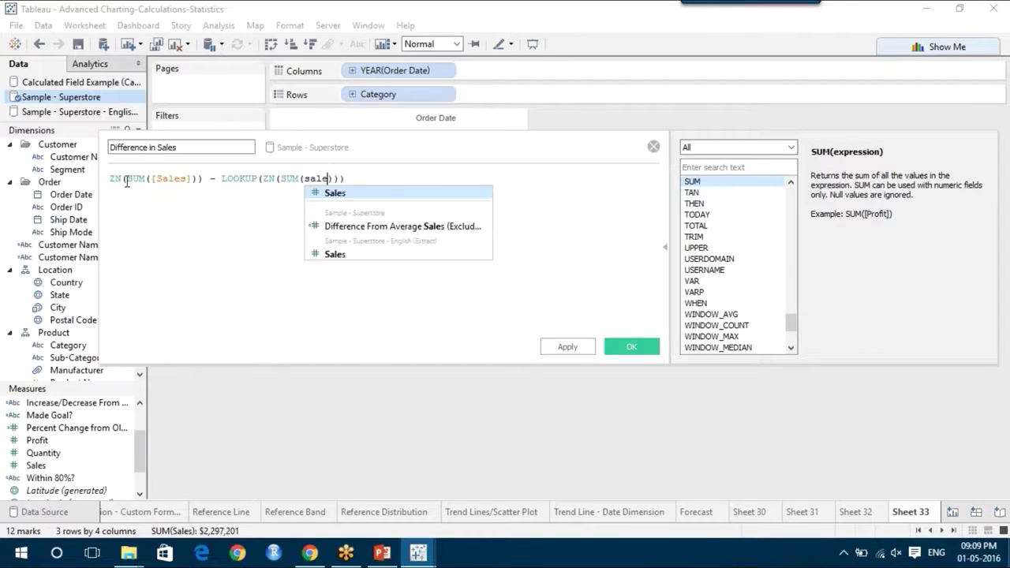
key(Return)
key(Right)
key(Right)
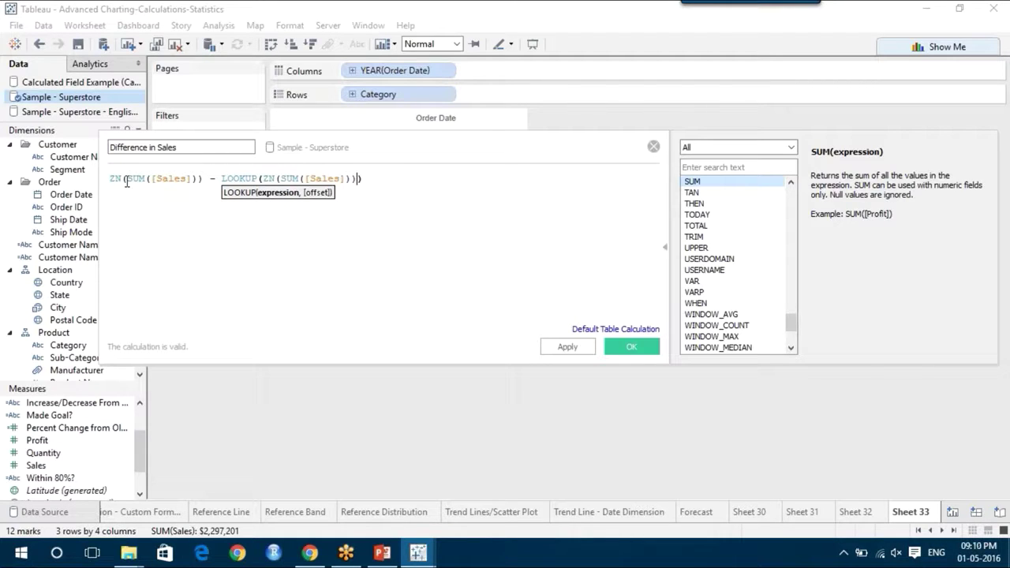
text(, -1)
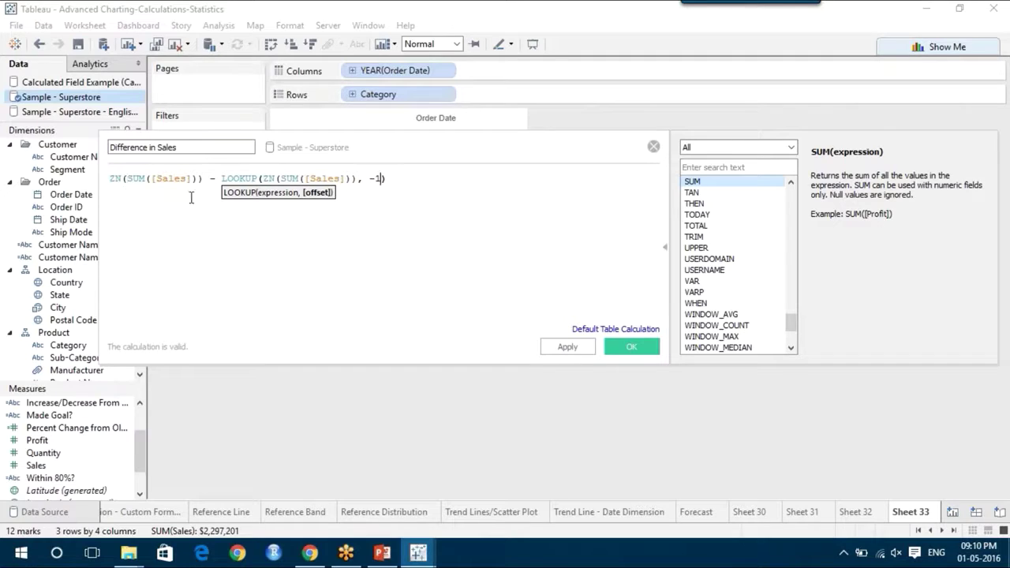
click(307, 229)
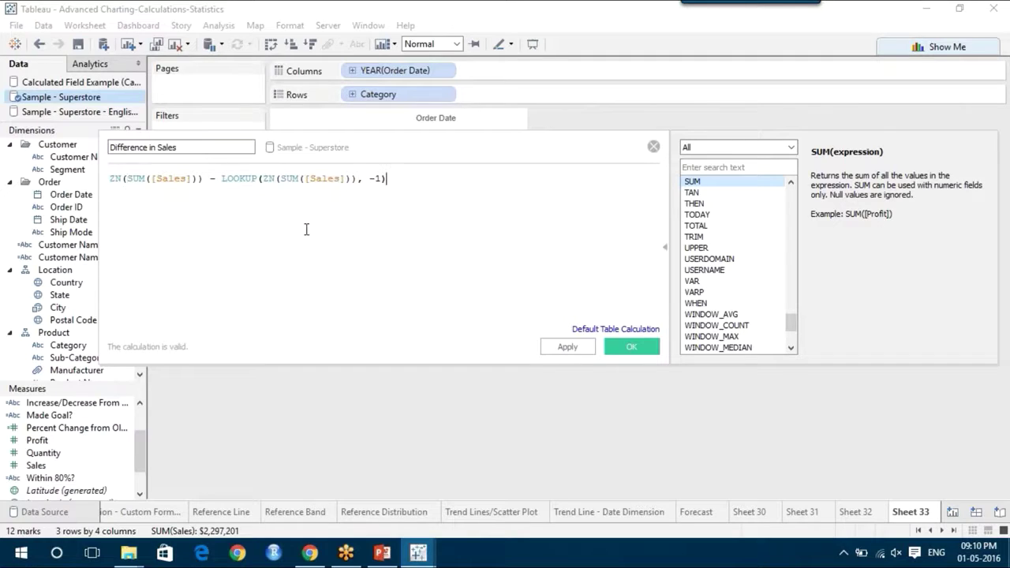
Check the LOOKUP function's description, save the calculation, and add Difference in Sales to the table
click(247, 179)
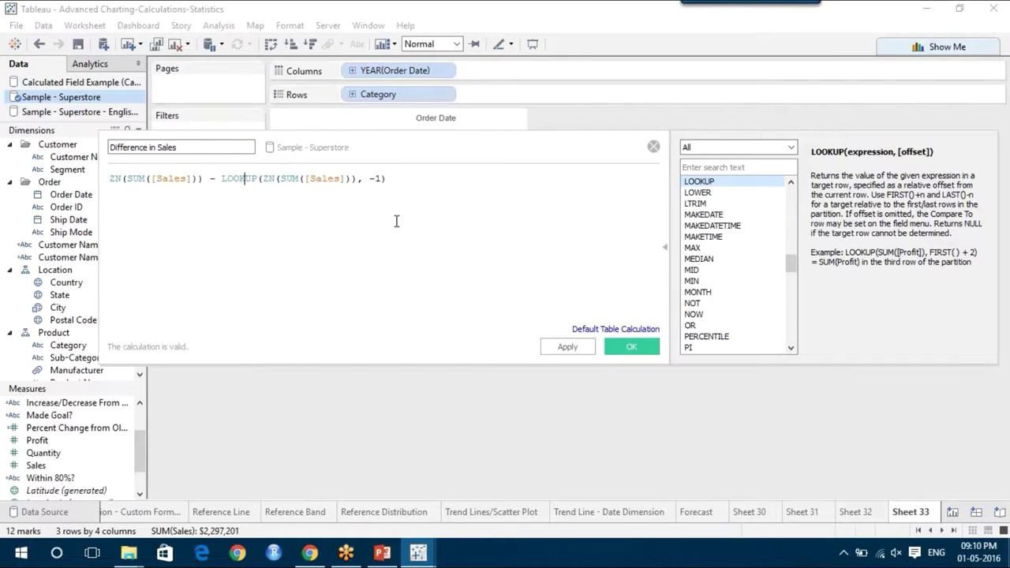
click(570, 348)
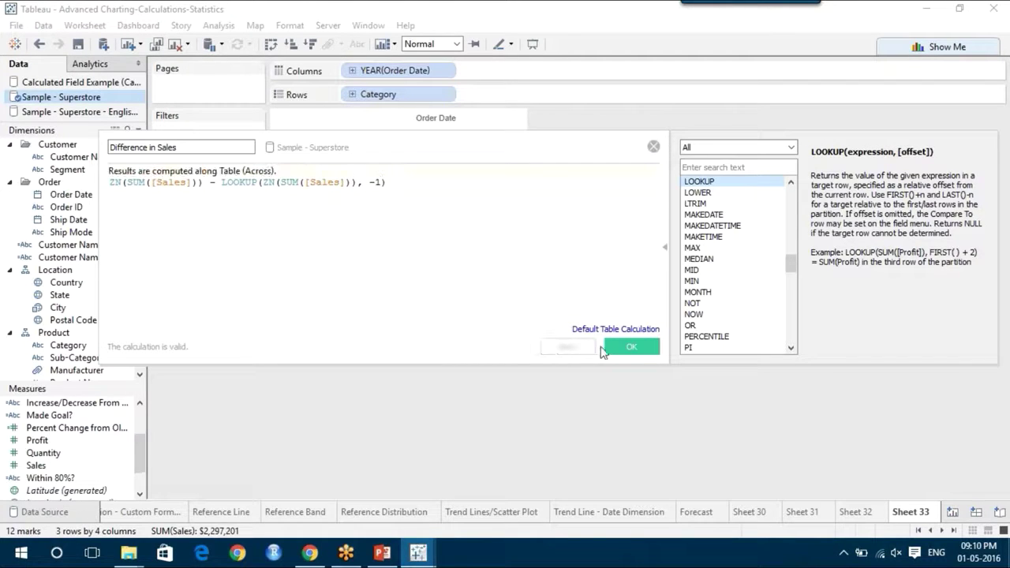
click(623, 352)
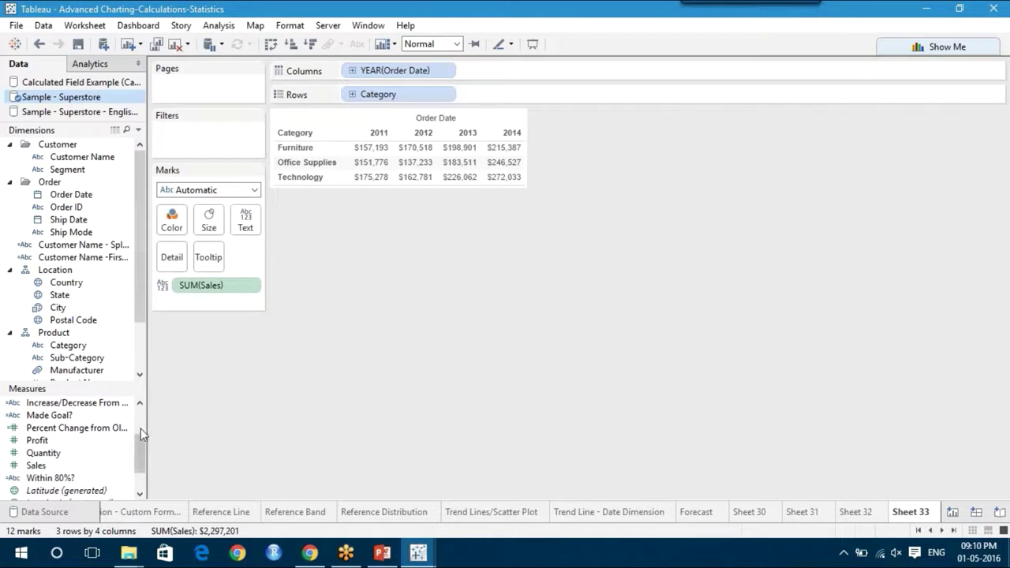
drag(141, 445, 141, 413)
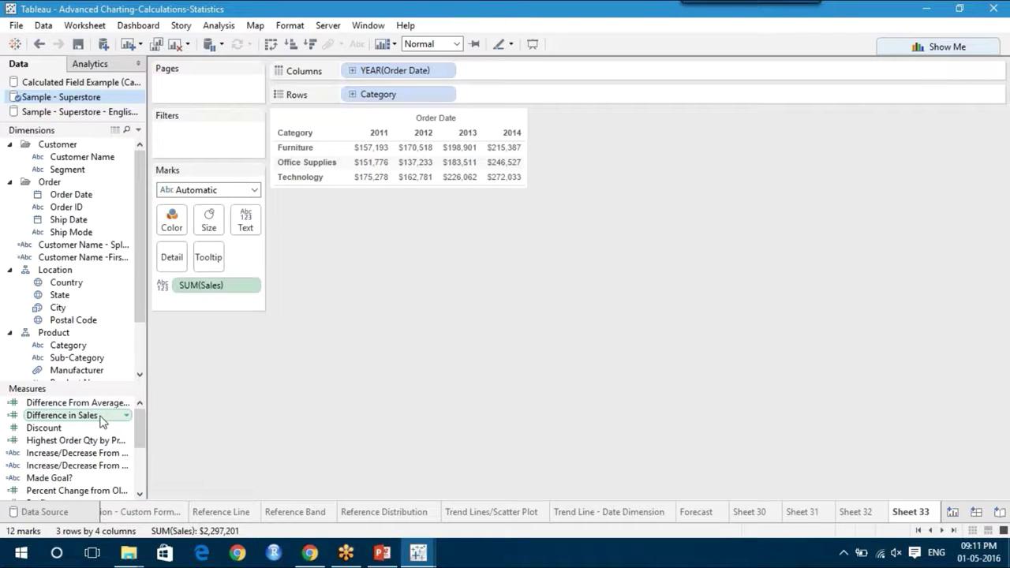
double_click(61, 415)
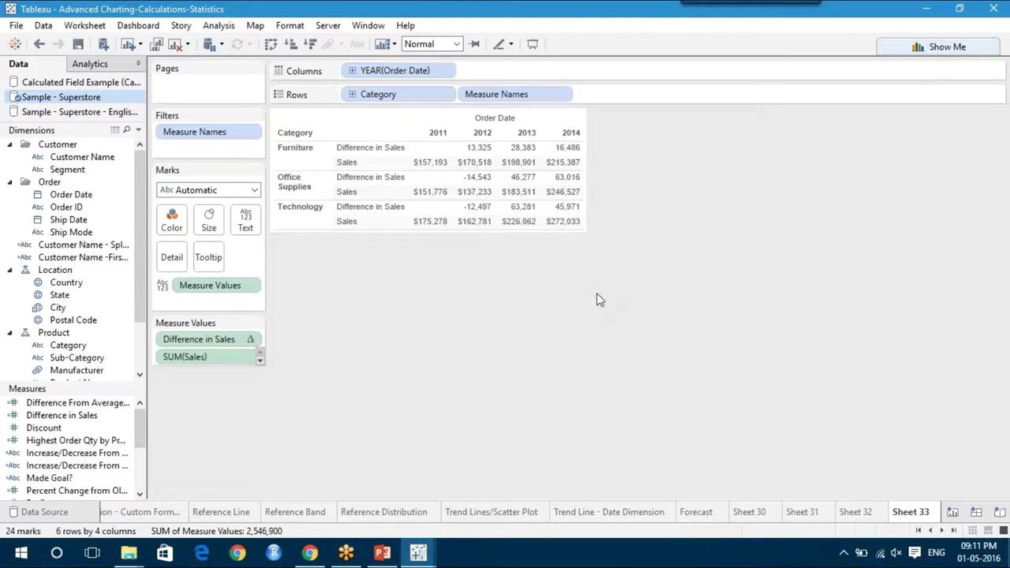
Reopen the Difference in Sales formula, compare its LOOKUP offset with the yearly sales in the table, and close the editor
right_click(99, 417)
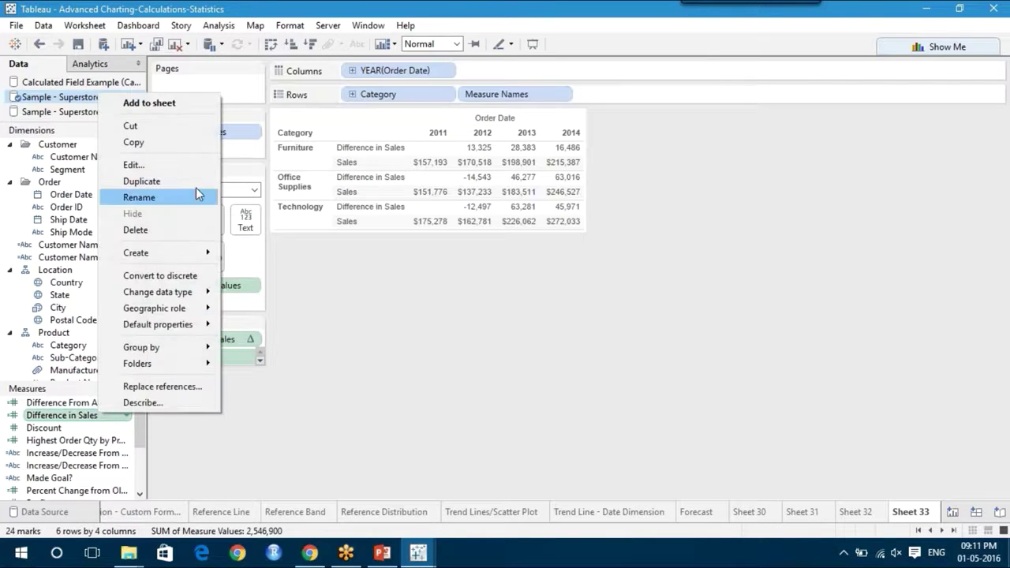
click(194, 163)
drag(359, 139, 544, 255)
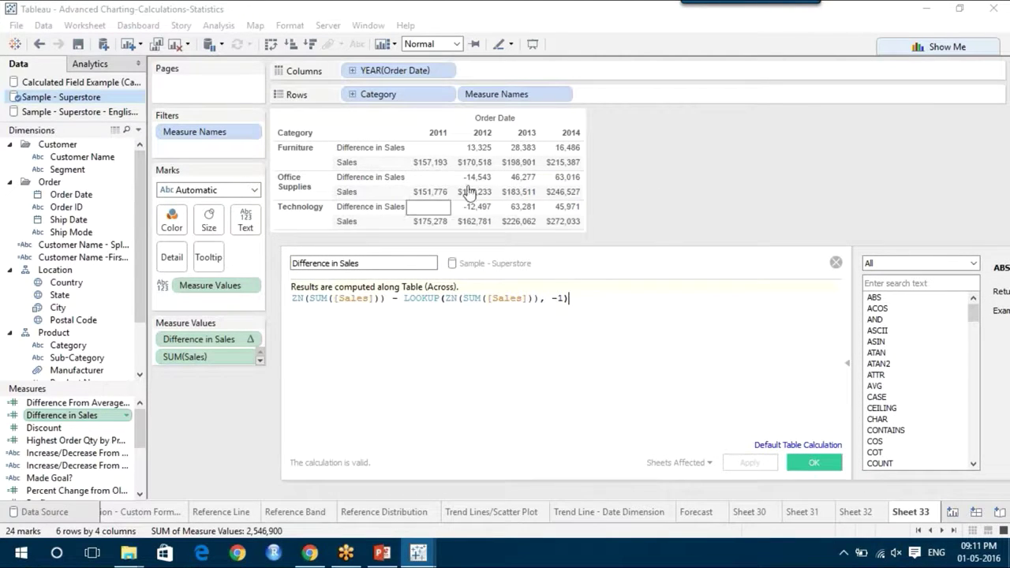
mouse_move(436, 171)
mouse_move(489, 171)
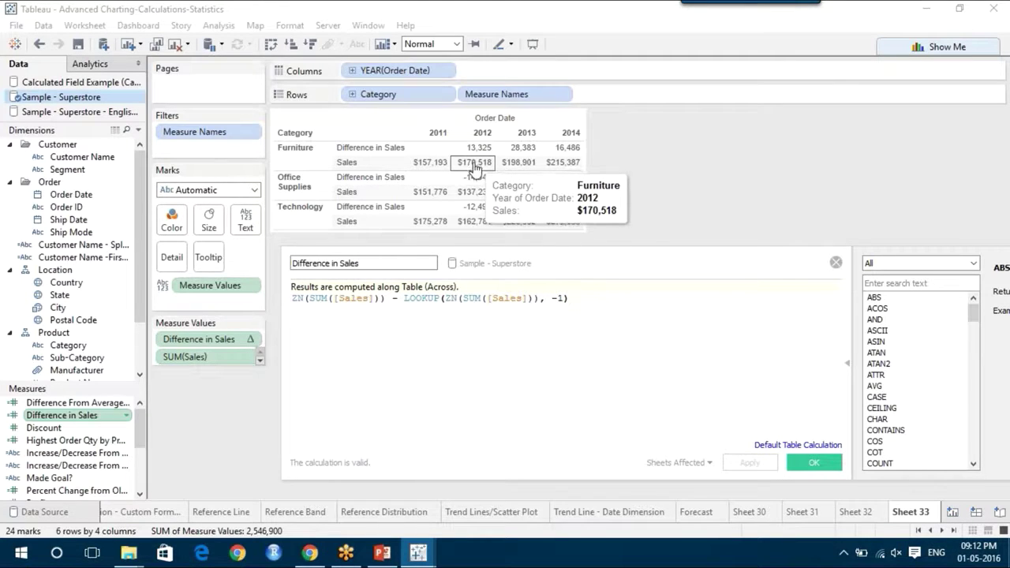
drag(547, 297, 563, 299)
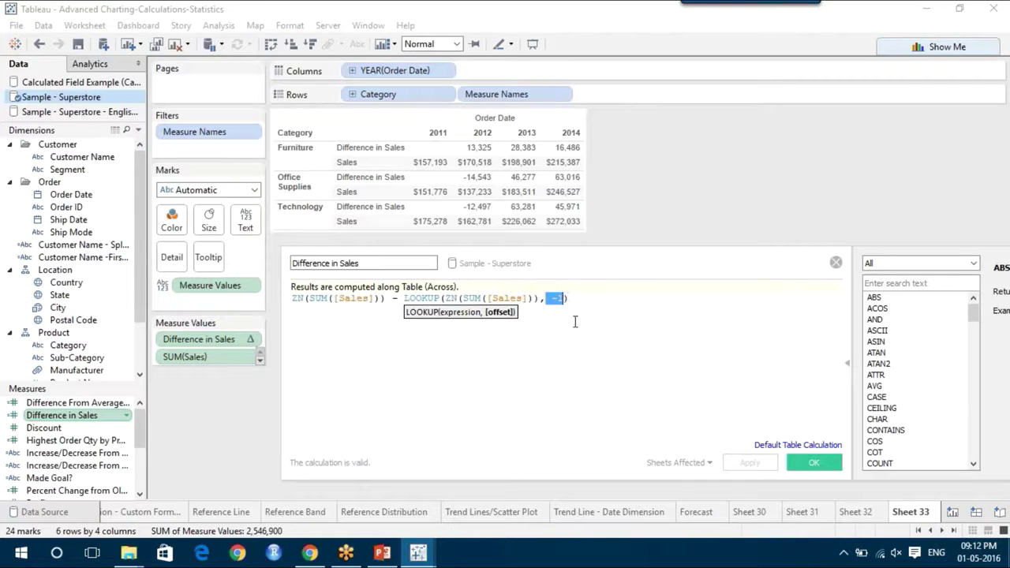
click(575, 321)
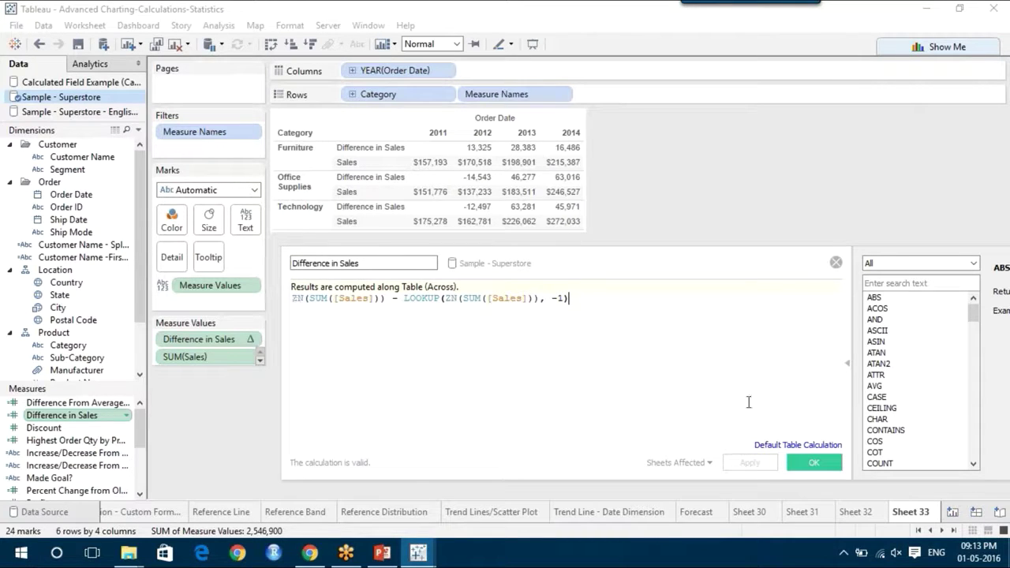
click(824, 466)
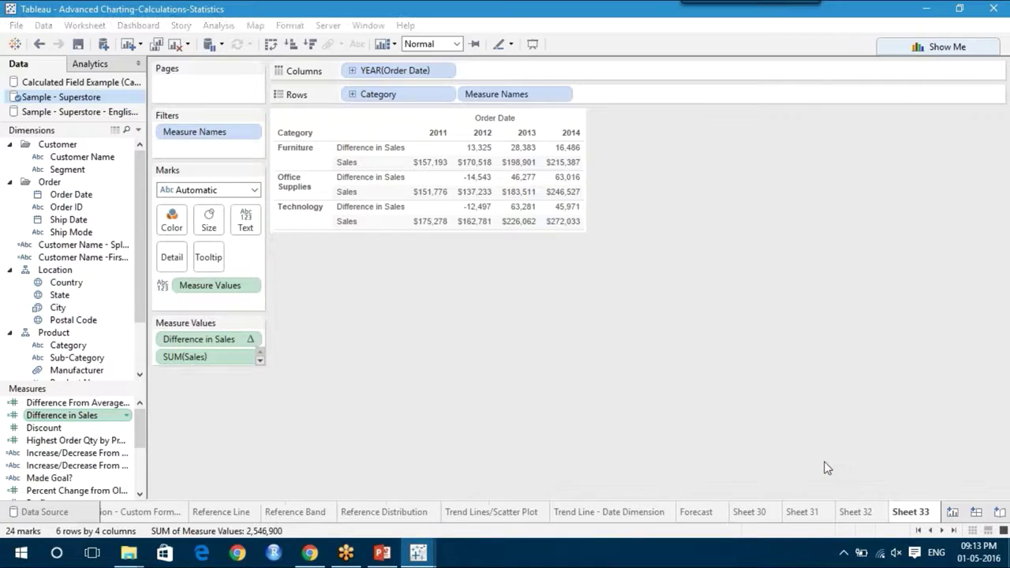
Switch to PowerPoint and review the LOD expression keywords on the Calculated Fields & LOD slide
click(382, 553)
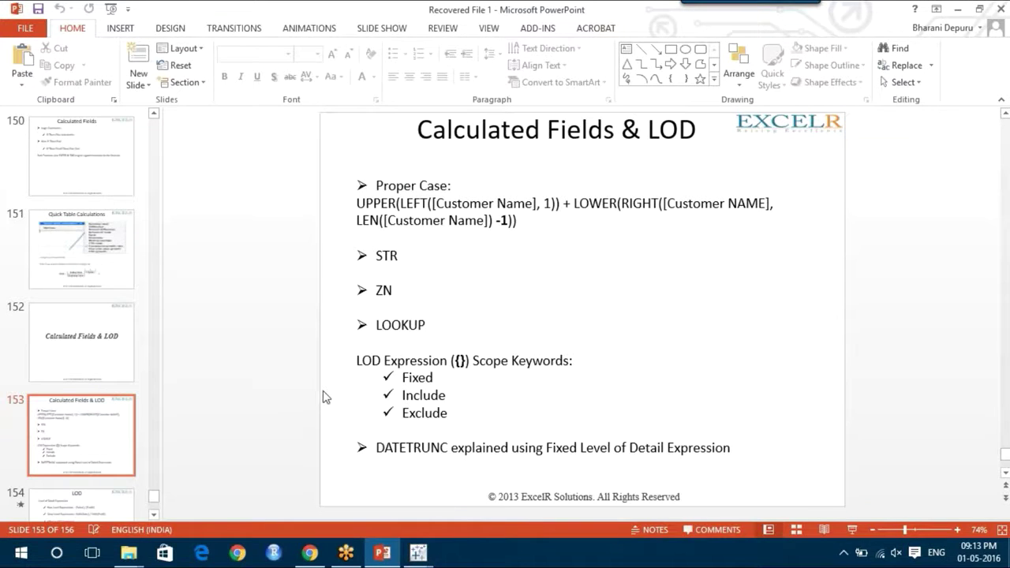
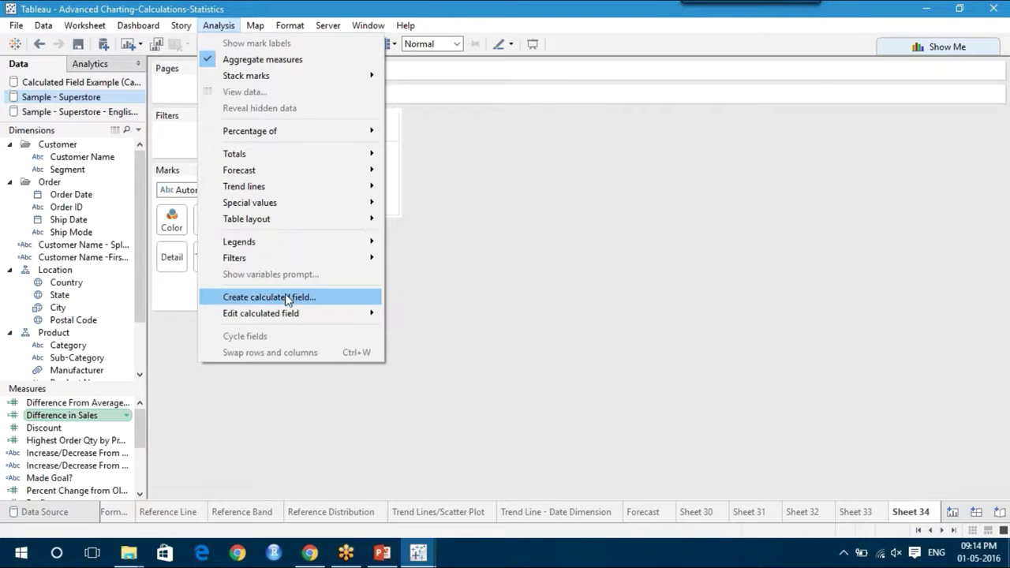
Create a calculated field named Fixed LOD in the Sample - Superstore data source
click(289, 297)
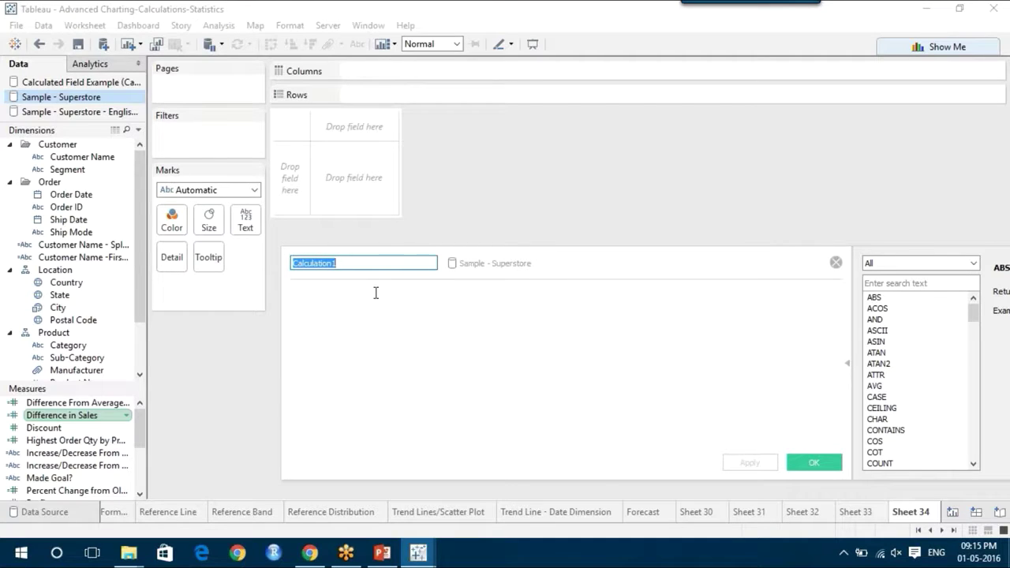
text(Fixed LOD)
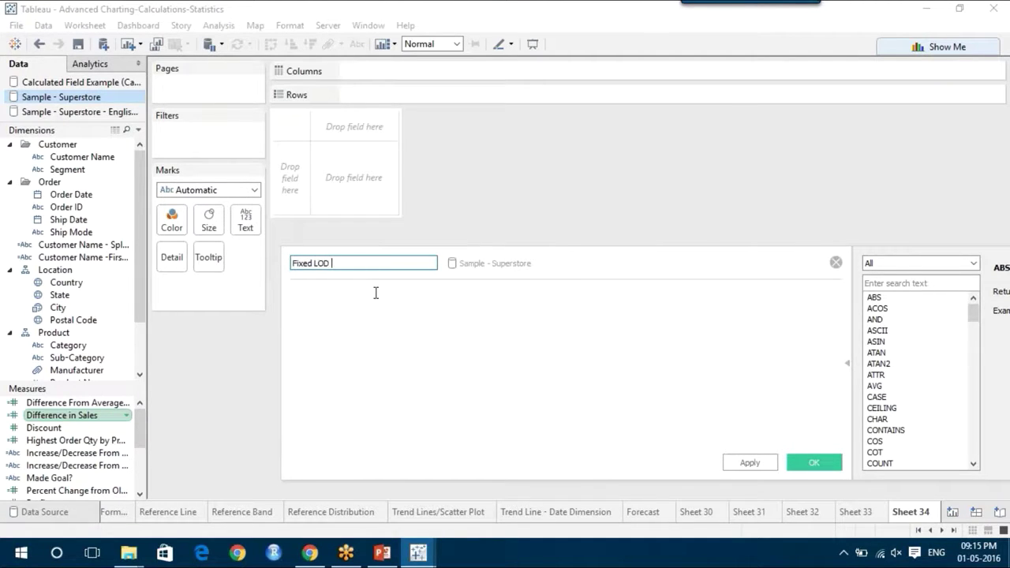
text( ex)
key(BackSpace)
key(BackSpace)
key(BackSpace)
click(360, 306)
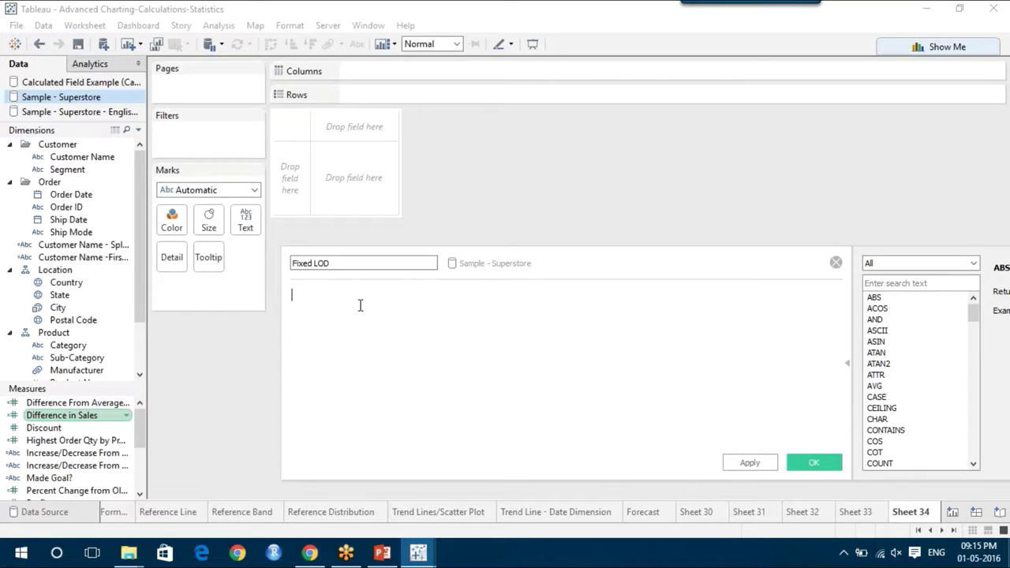
Dismiss the Filter Keys prompt and begin the Fixed LOD formula with {FIXED
key(shift)
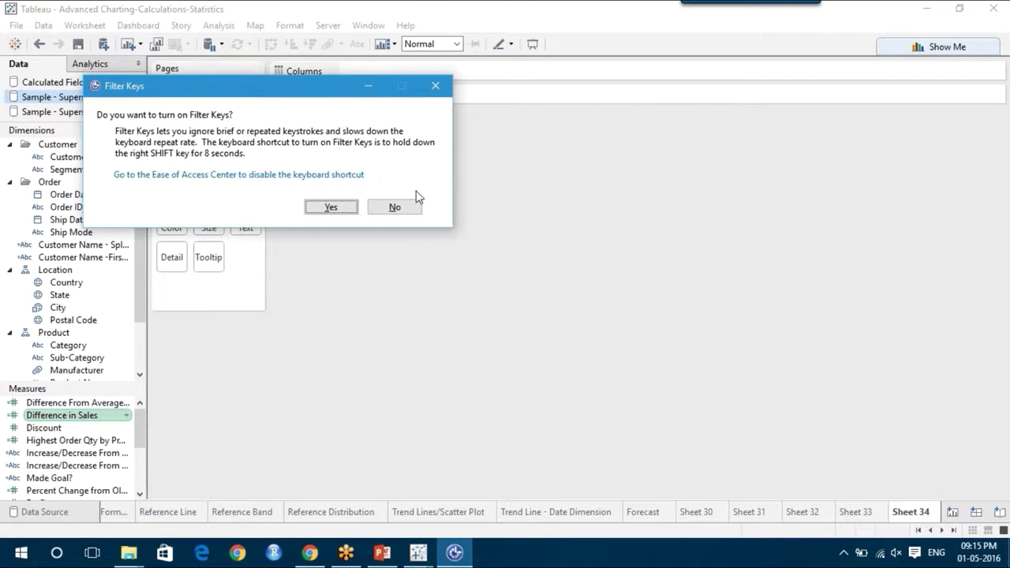
click(436, 86)
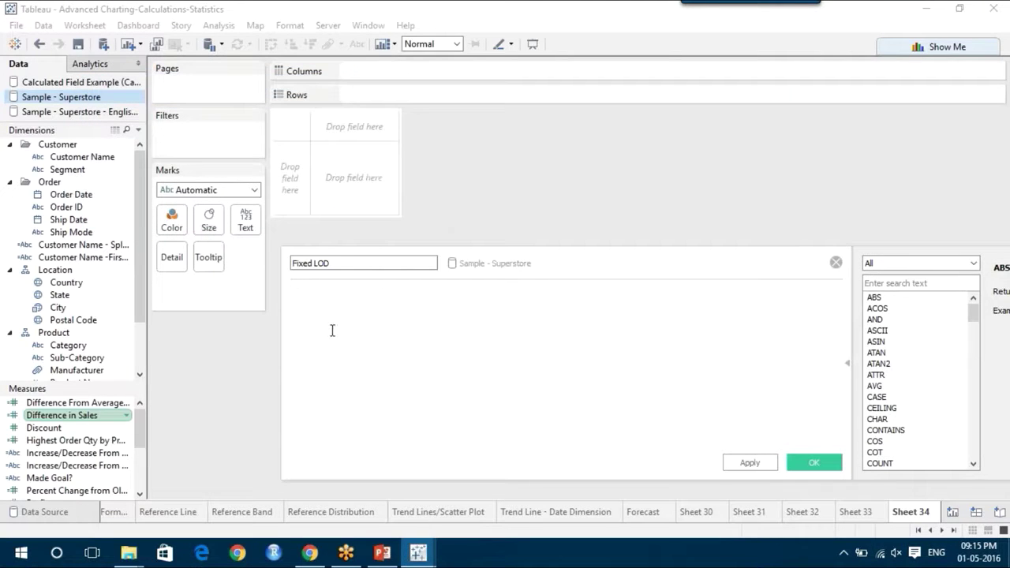
text({)
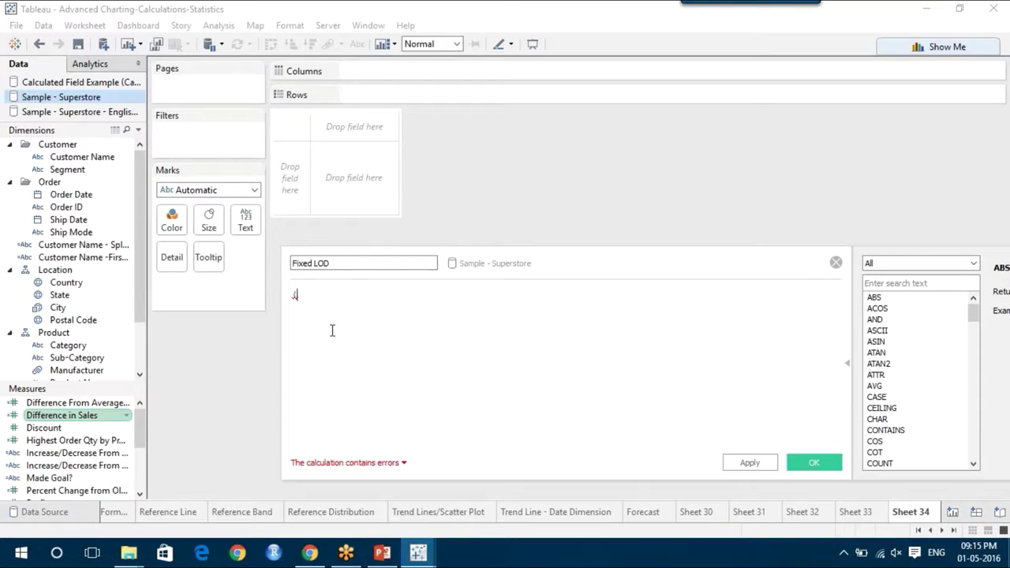
text(fi)
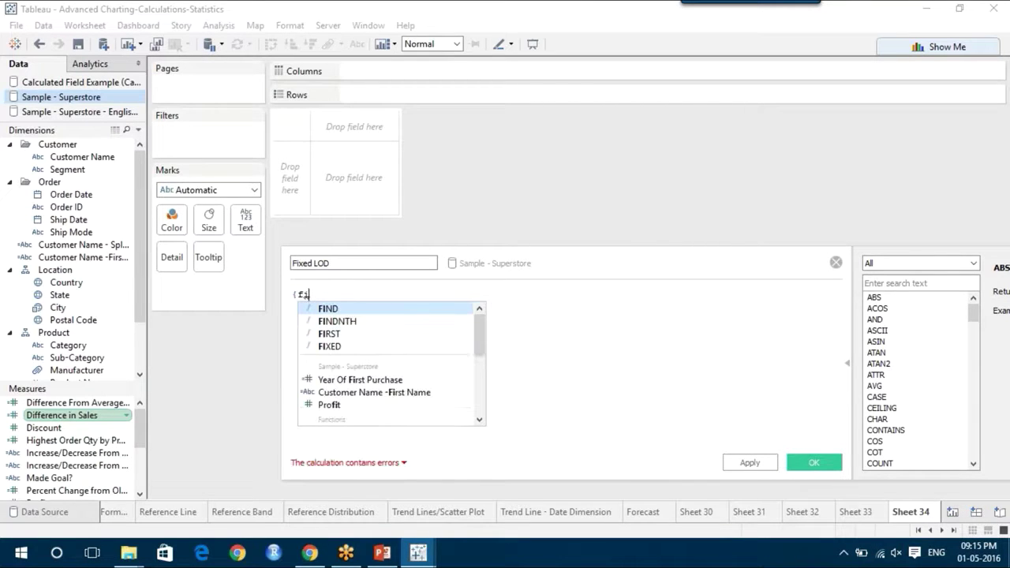
double_click(328, 346)
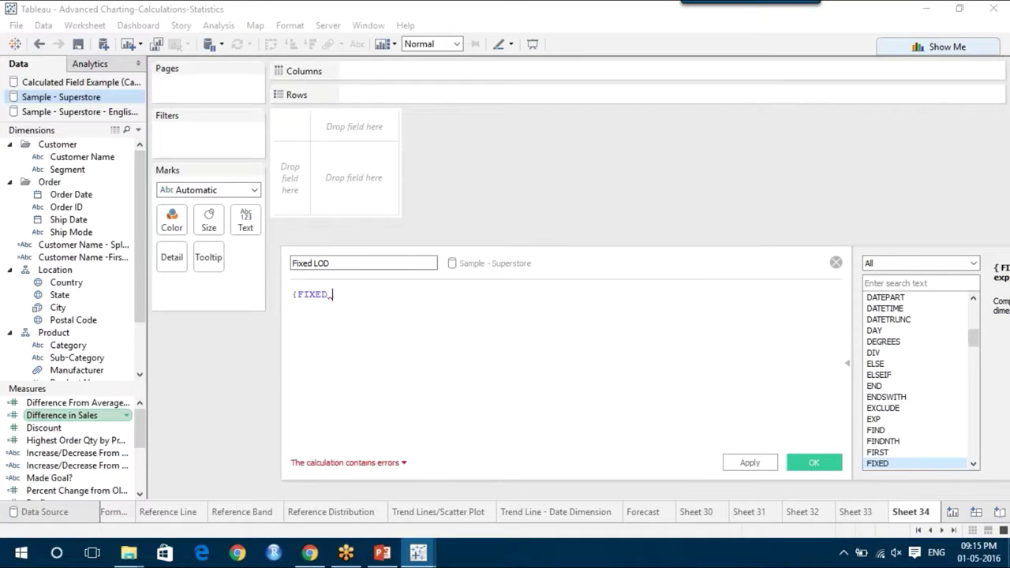
text([ci)
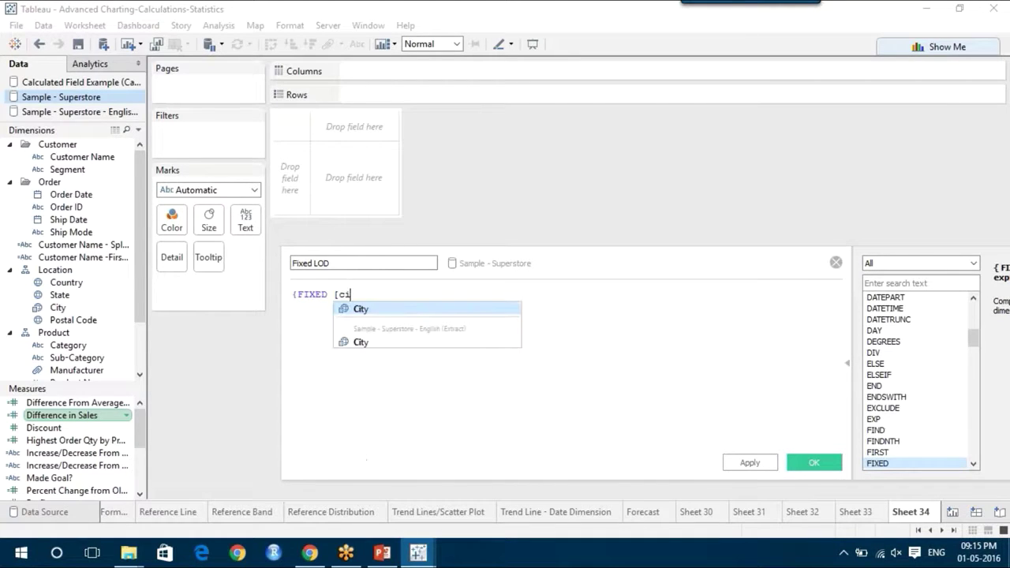
key(BackSpace)
text(us)
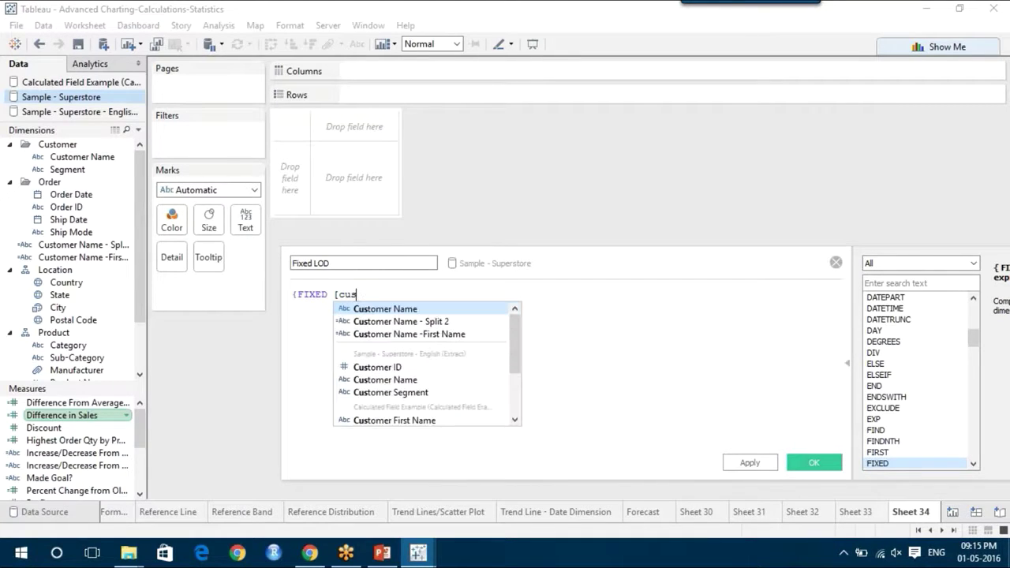
key(Return)
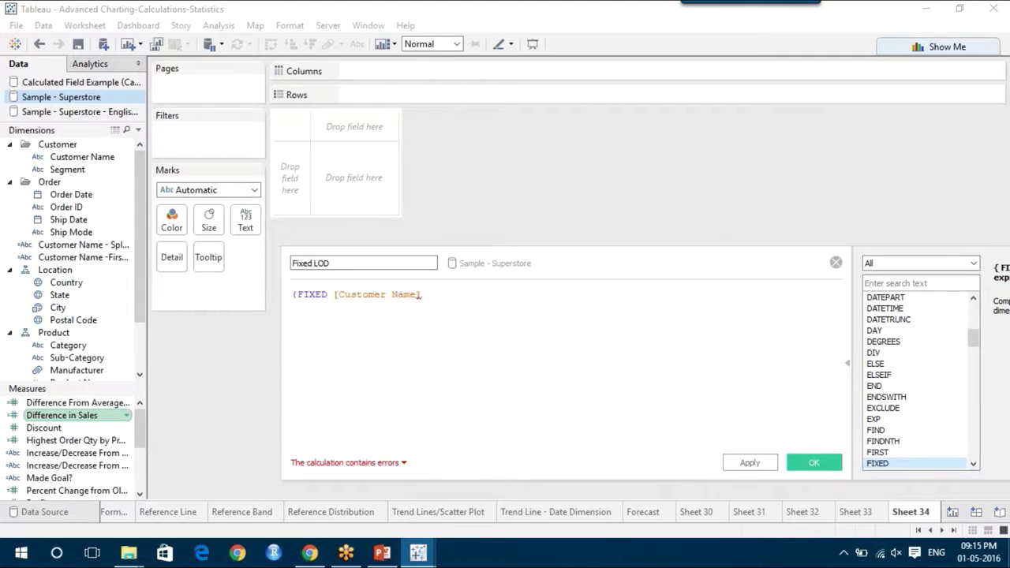
key(BackSpace)
key(BackSpace)
key(BackSpace)
key(BackSpace)
key(BackSpace)
key(BackSpace)
key(BackSpace)
key(BackSpace)
key(BackSpace)
key(BackSpace)
key(BackSpace)
key(BackSpace)
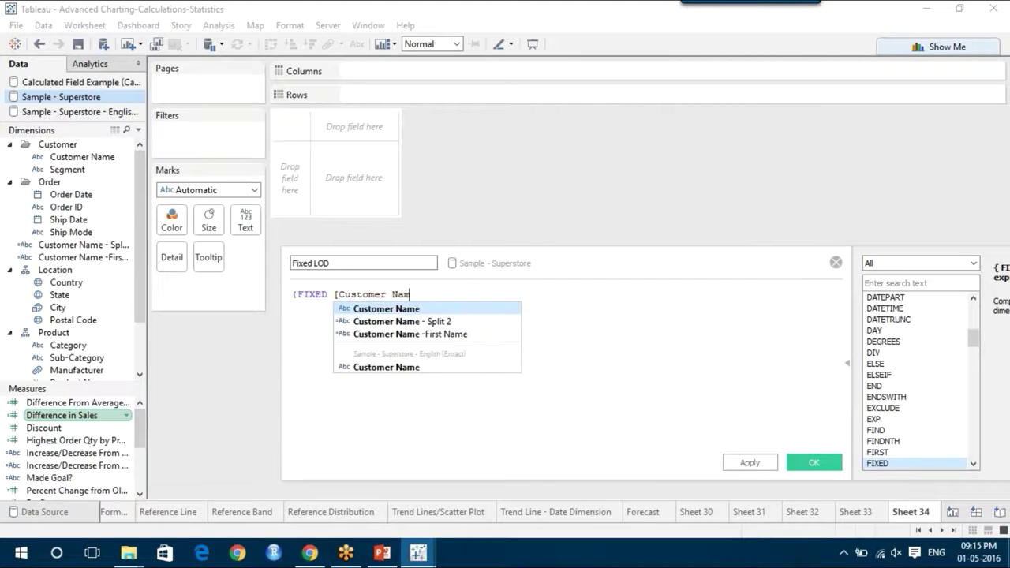
key(BackSpace)
key(BackSpace)
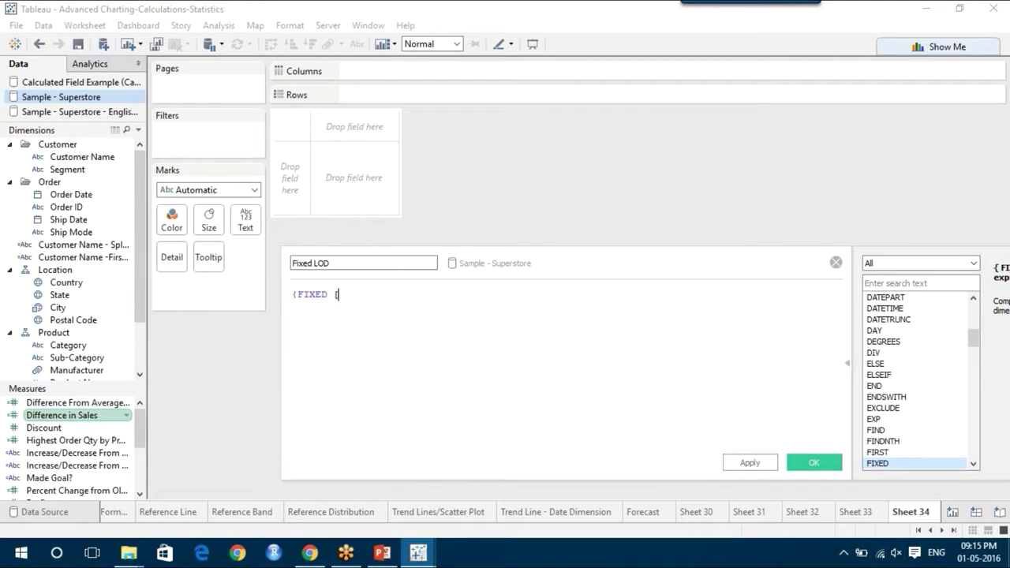
Complete the formula as {FIXED [Region]: SUM([Sales])} and save the calculated field
text(region)
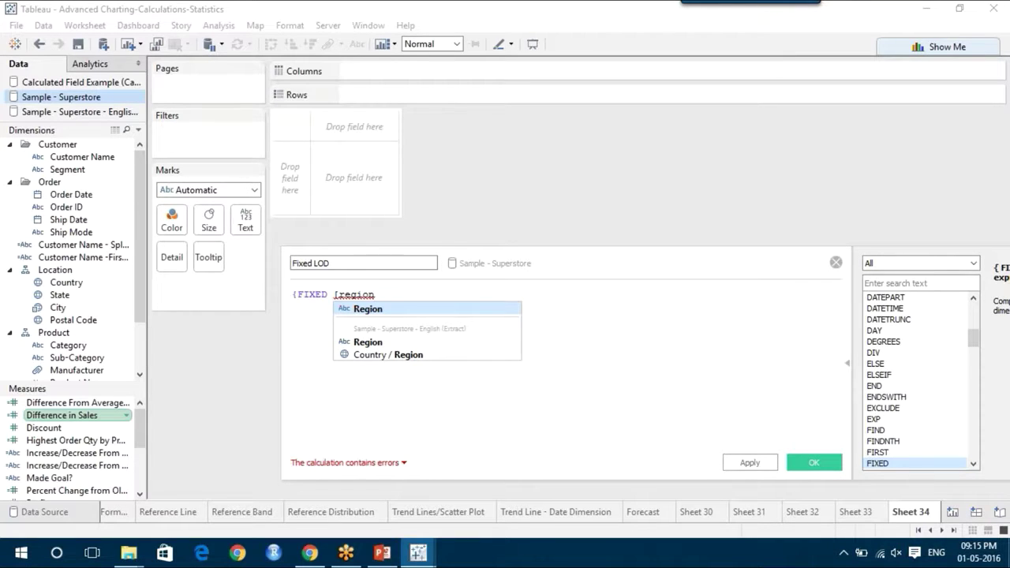
key(Return)
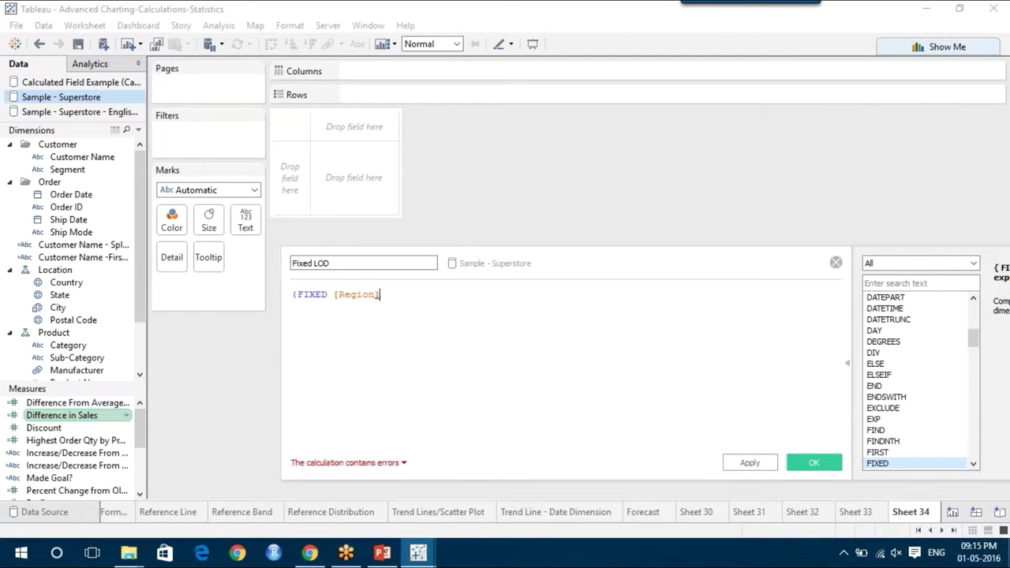
text(:)
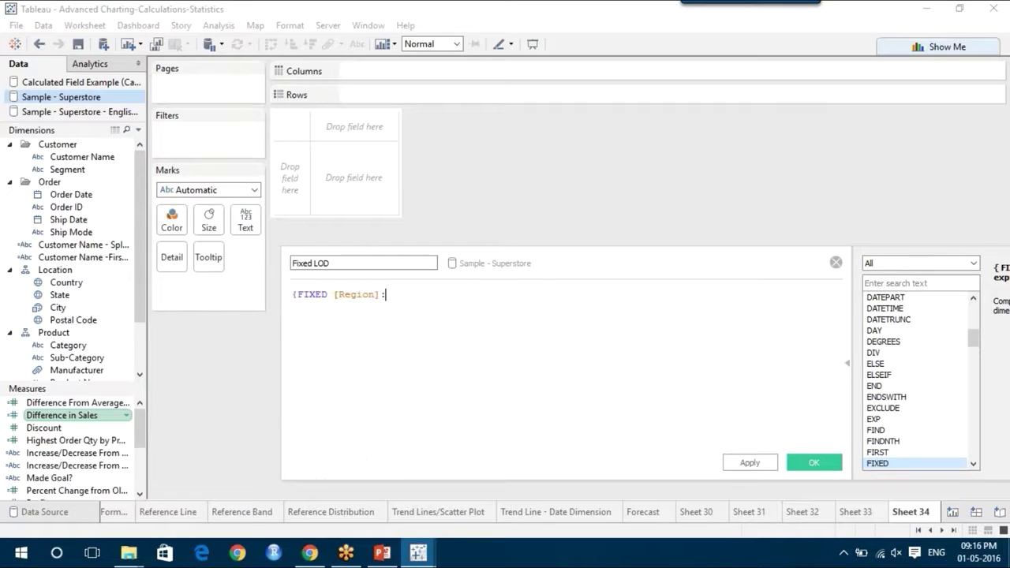
text( sum)
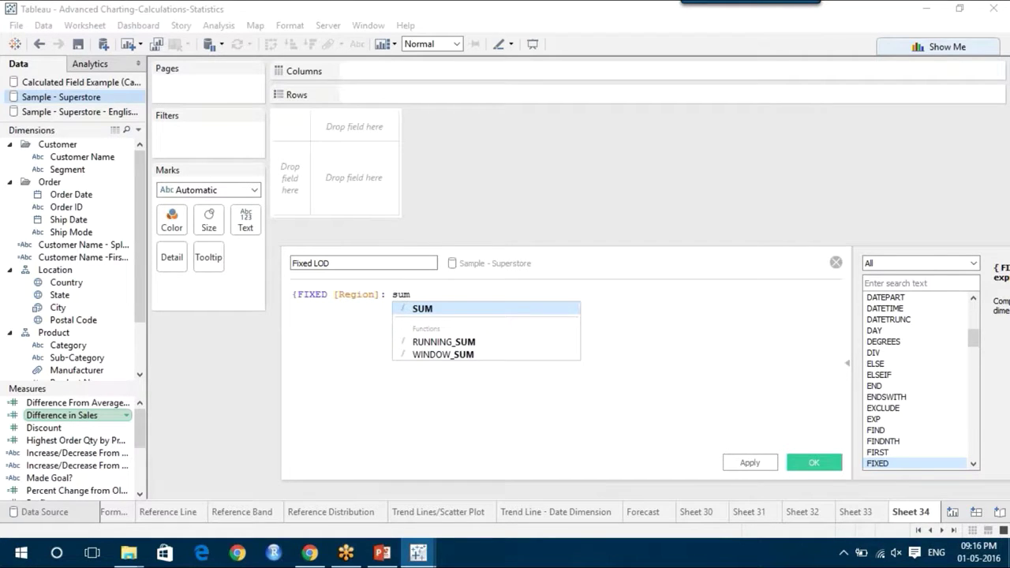
key(Return)
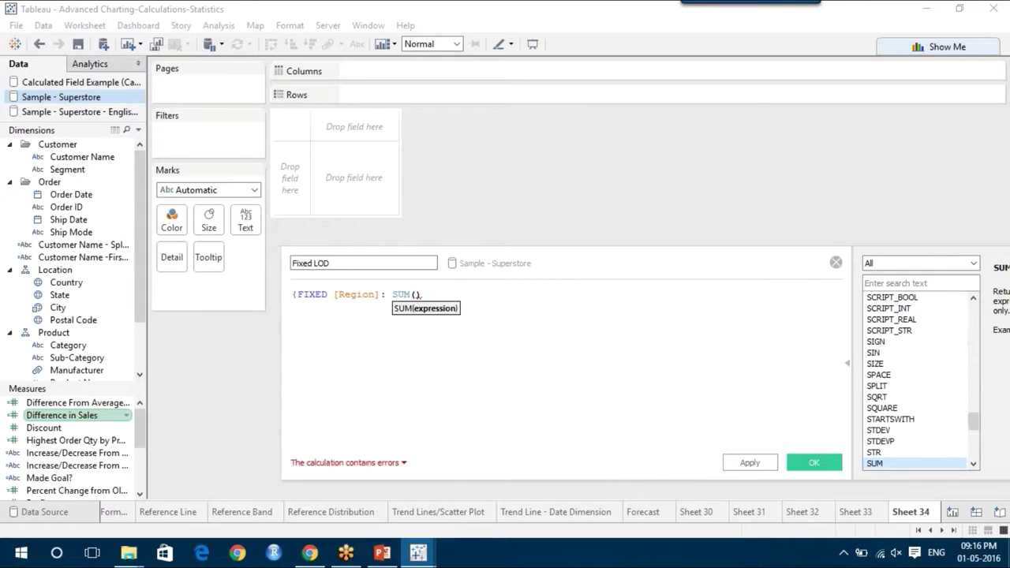
text(sa)
key(Return)
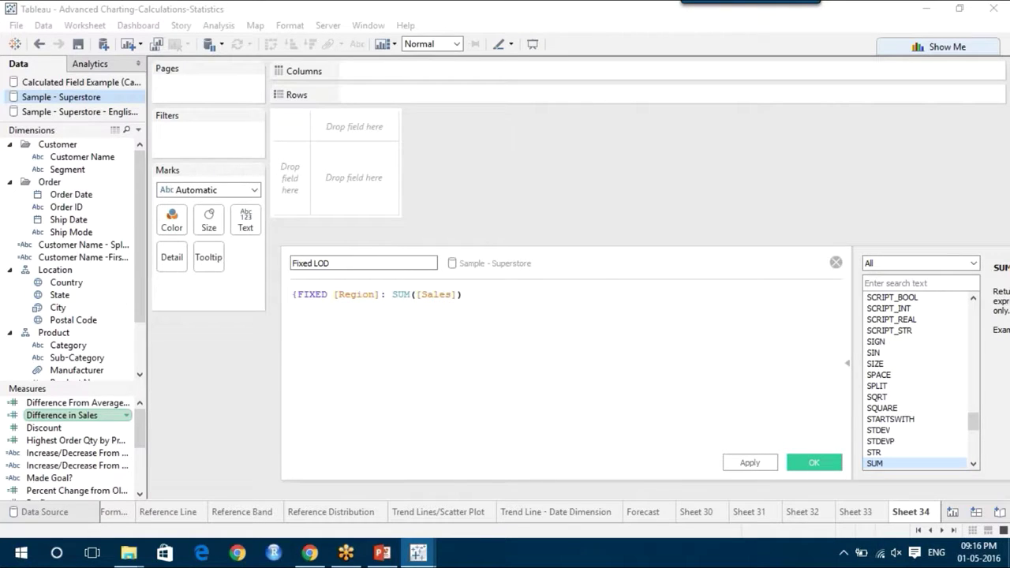
text(})
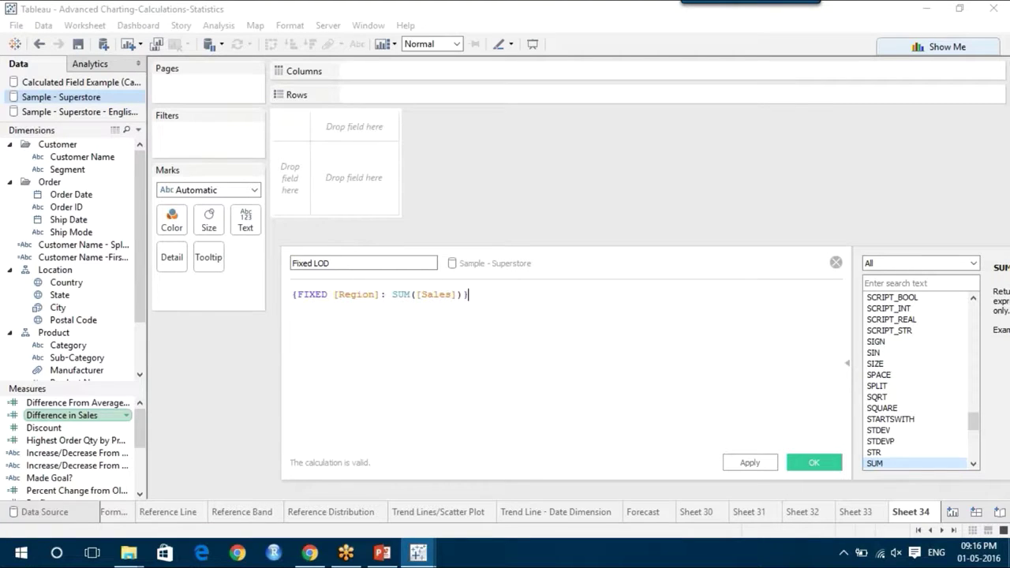
click(751, 464)
click(814, 466)
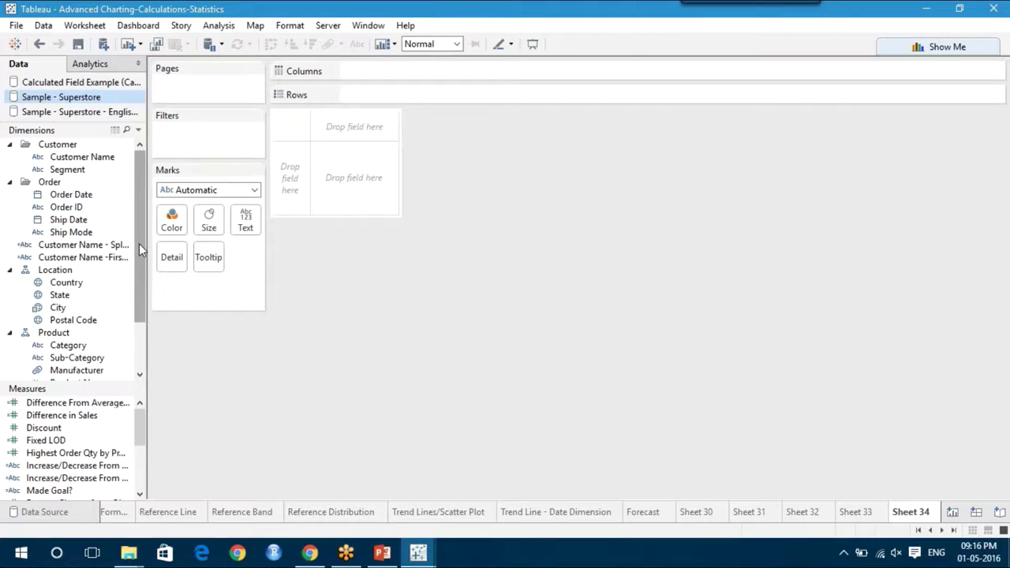
Build a table with Region and State as rows and Fixed LOD as the text values
drag(139, 250, 142, 312)
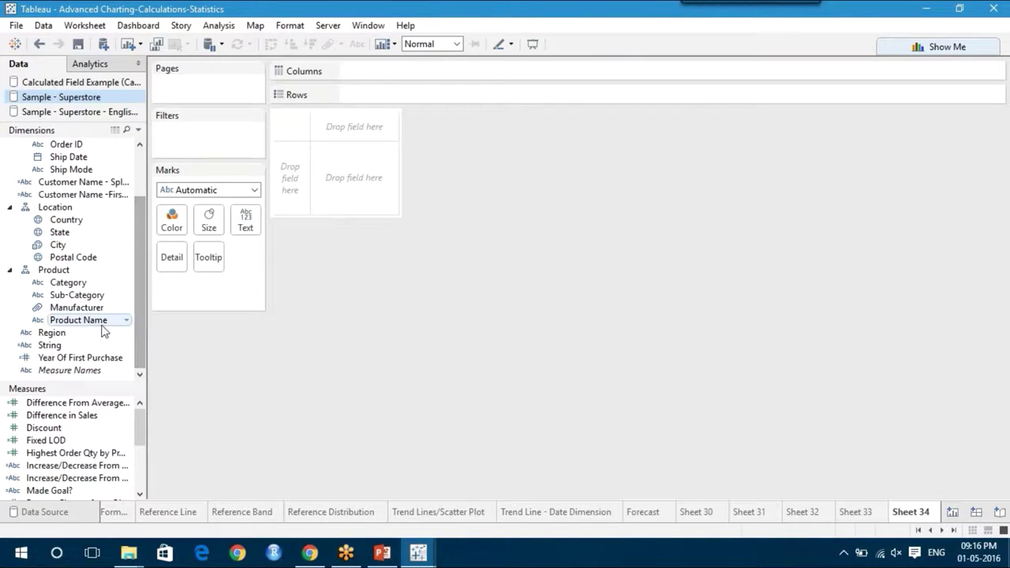
mouse_move(79, 339)
mouse_down()
mouse_move(381, 162)
mouse_move(458, 90)
mouse_move(347, 93)
mouse_up()
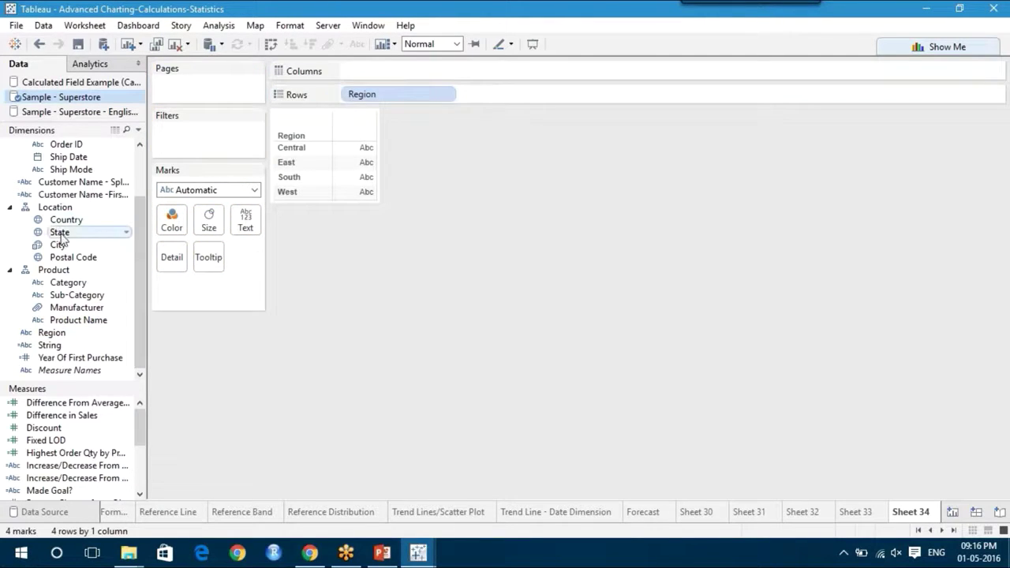
drag(60, 235, 497, 91)
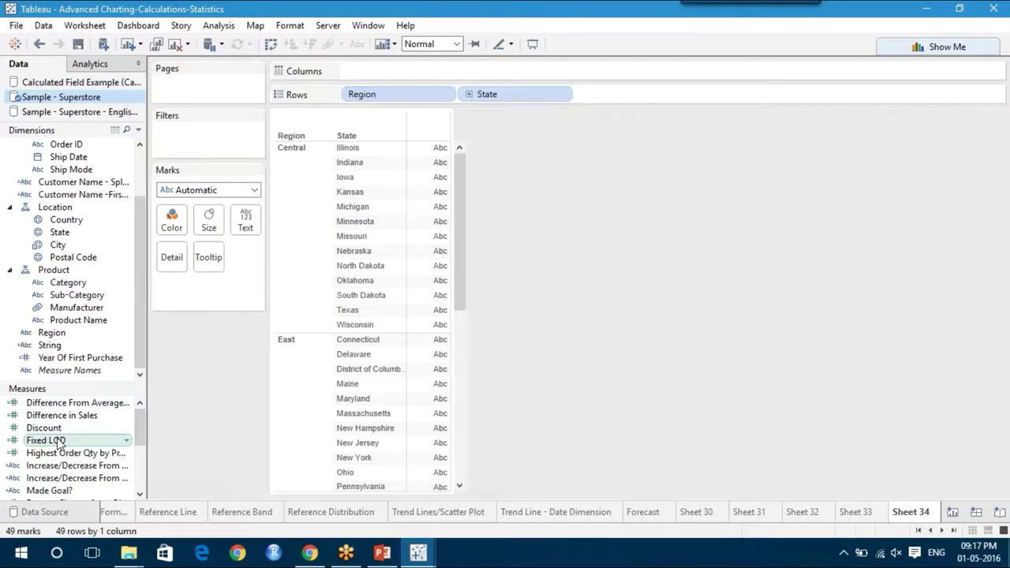
drag(59, 444, 246, 221)
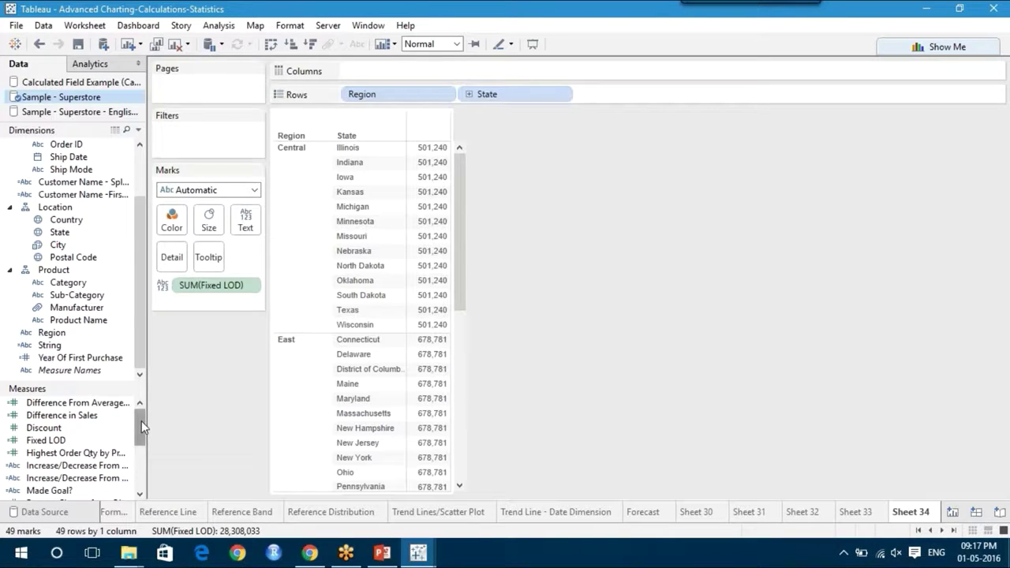
Swap Fixed LOD for Sales to compare the state-level values, and restore Fixed LOD as the table's text
drag(141, 421, 137, 447)
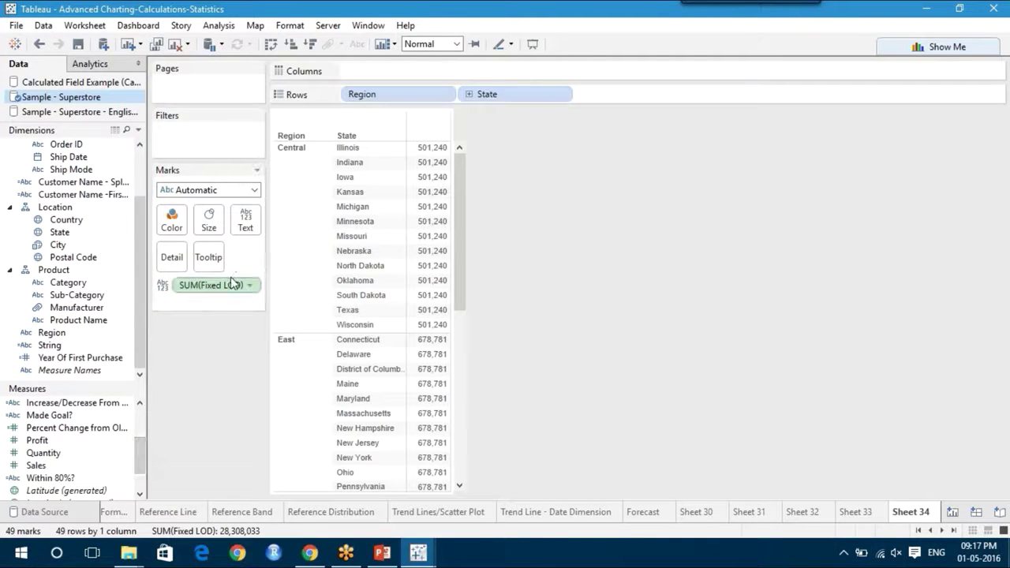
drag(231, 277, 242, 225)
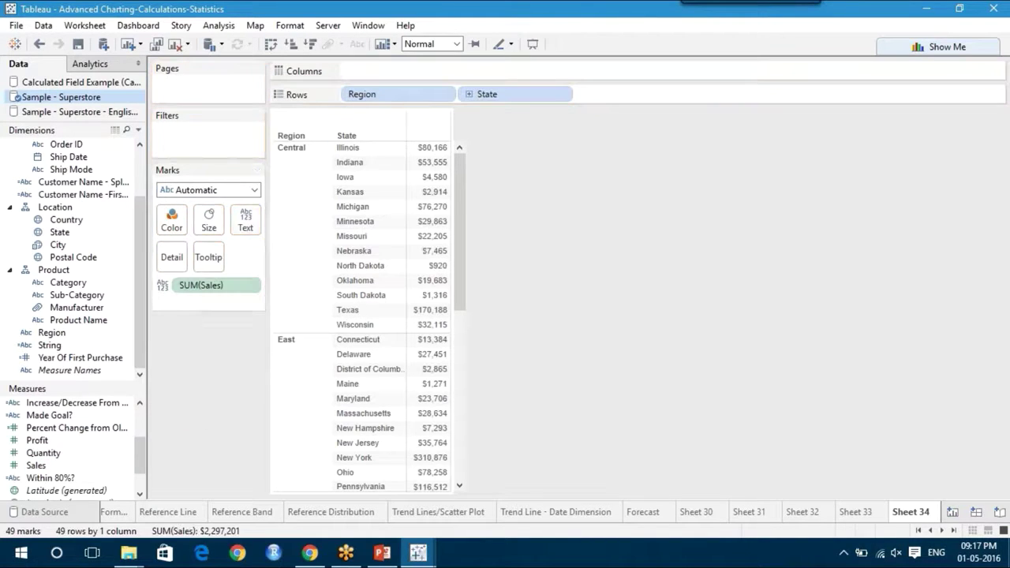
mouse_move(437, 156)
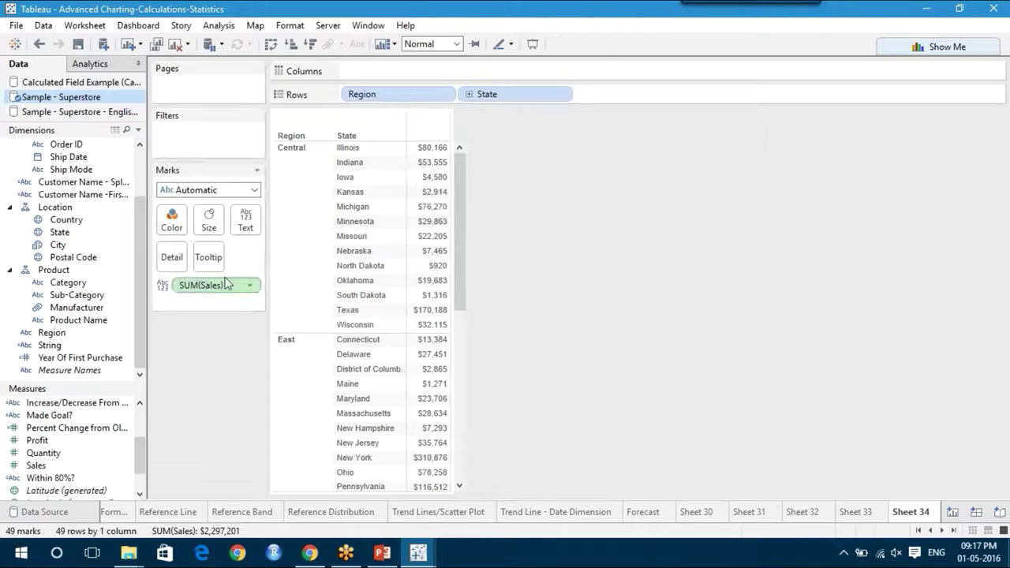
drag(223, 287, 197, 387)
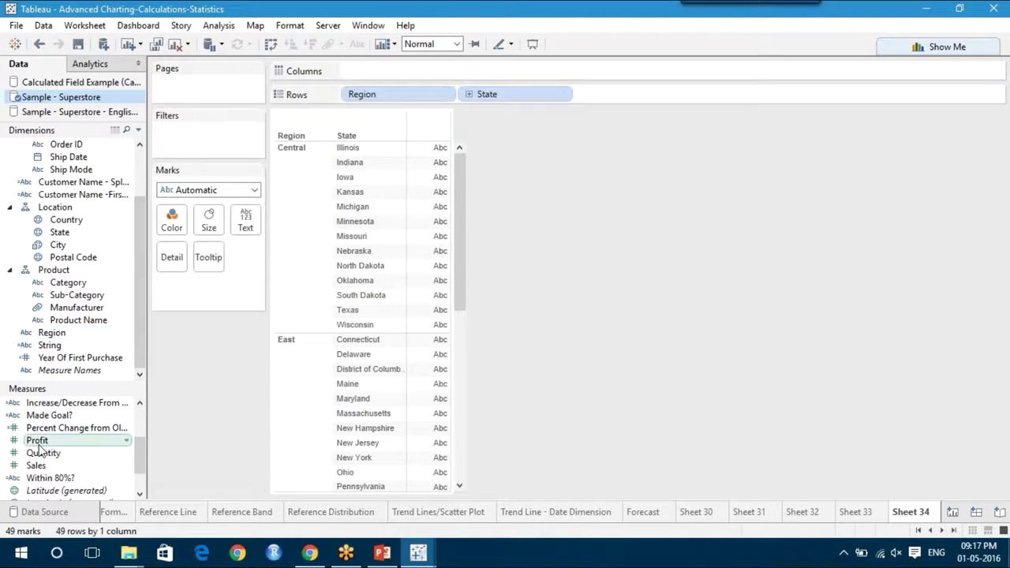
drag(142, 463, 247, 223)
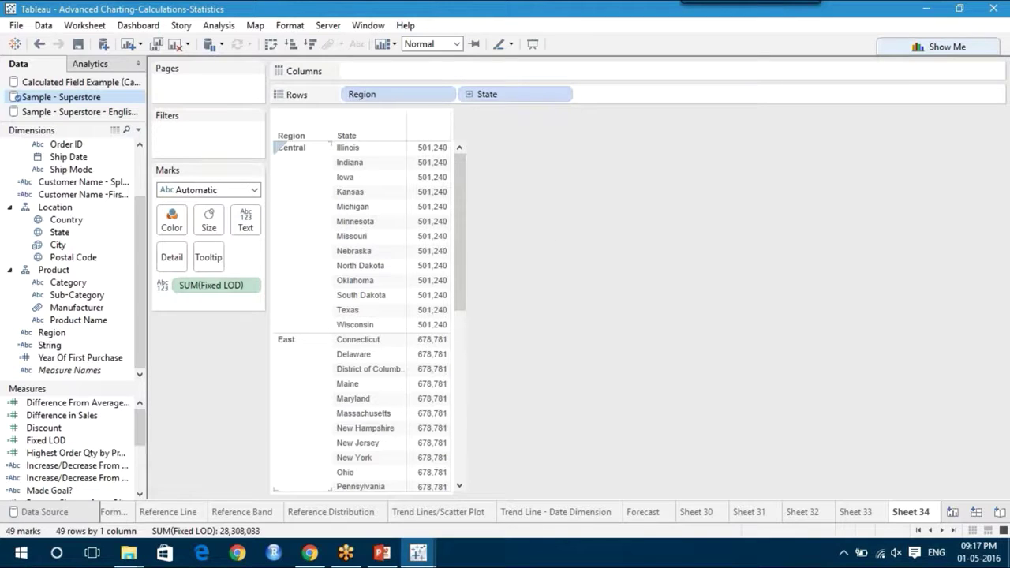
Reopen the Fixed LOD formula to review its fixed Region level, and close the editor without changes
right_click(72, 442)
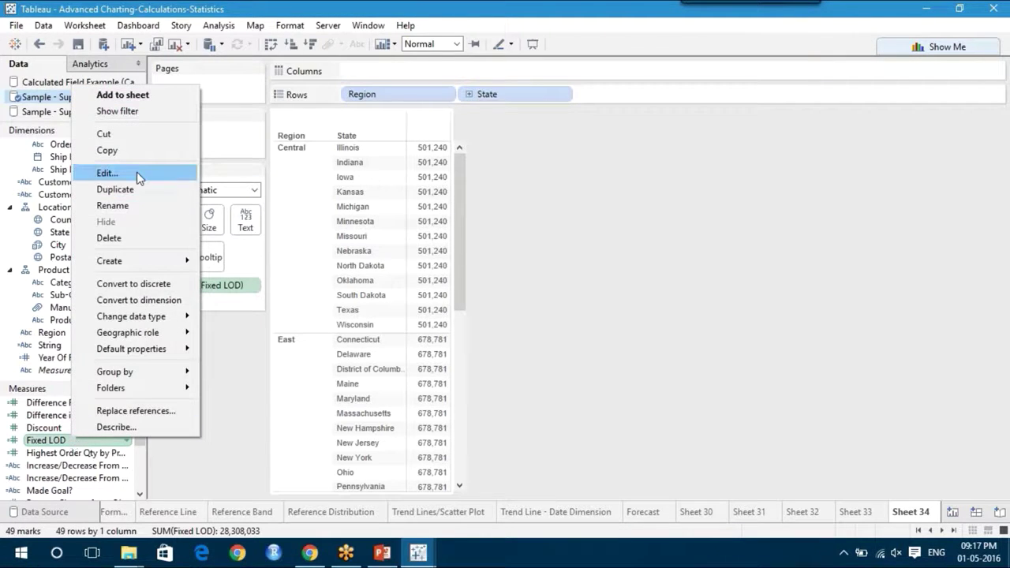
click(138, 178)
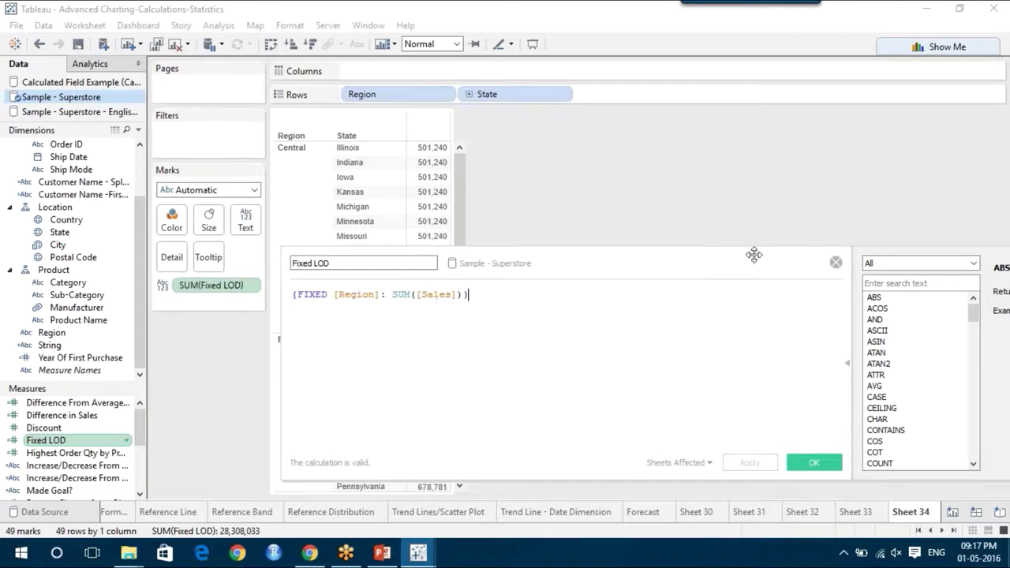
click(836, 263)
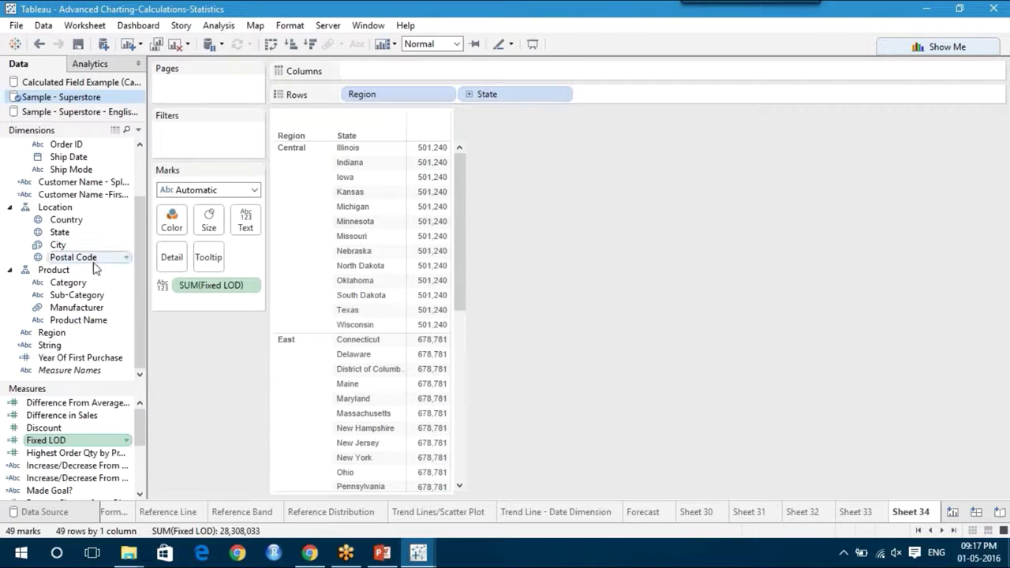
Color the Fixed LOD values by Region and look through the state rows of the table
drag(79, 335, 175, 220)
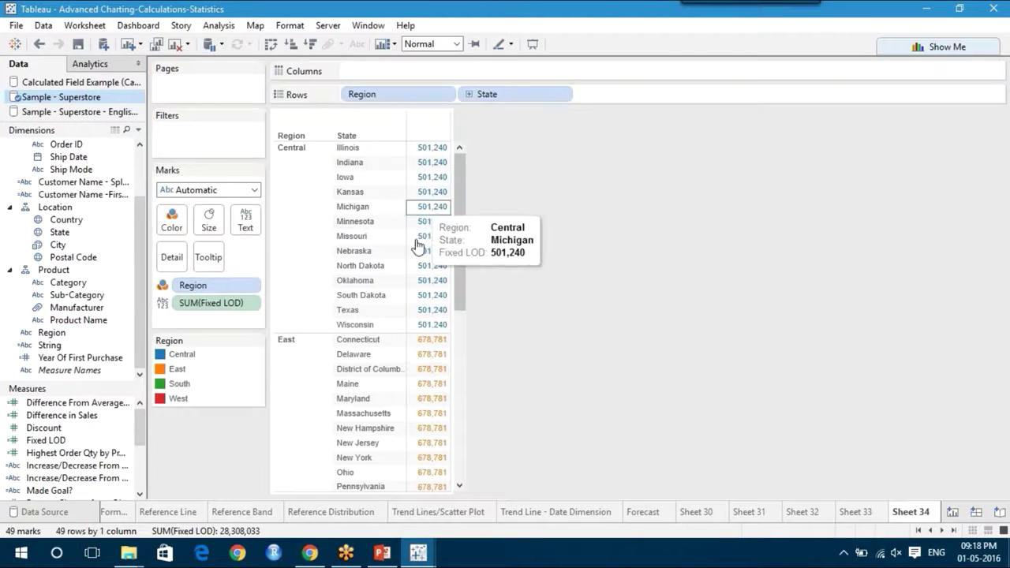
mouse_move(447, 282)
drag(459, 266, 501, 187)
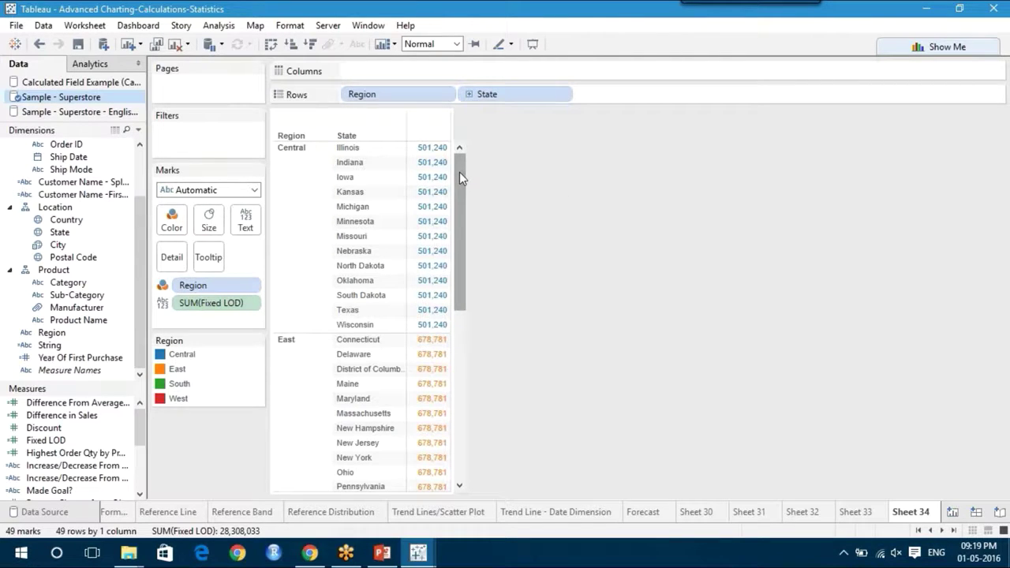
mouse_move(442, 150)
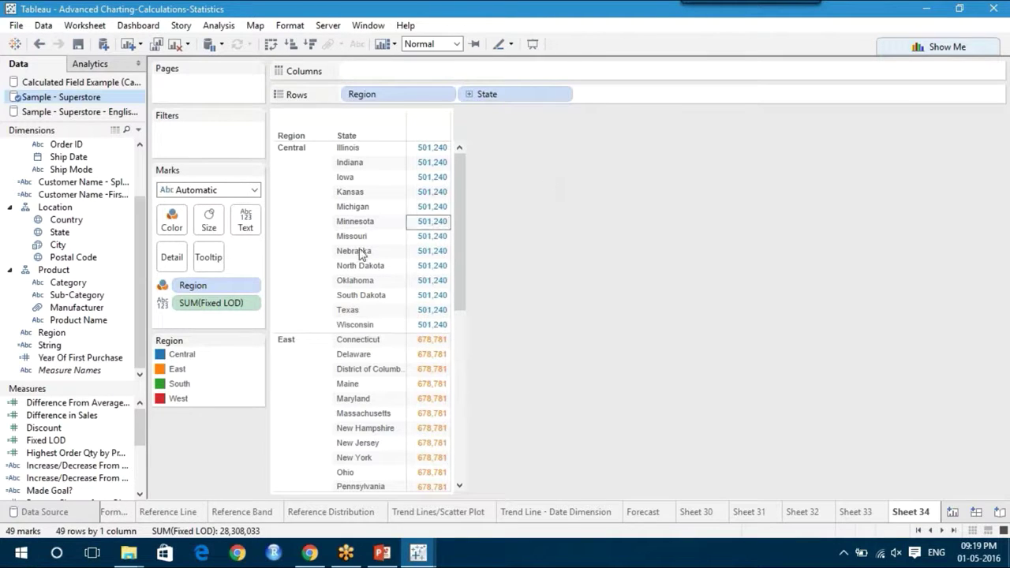
double_click(211, 311)
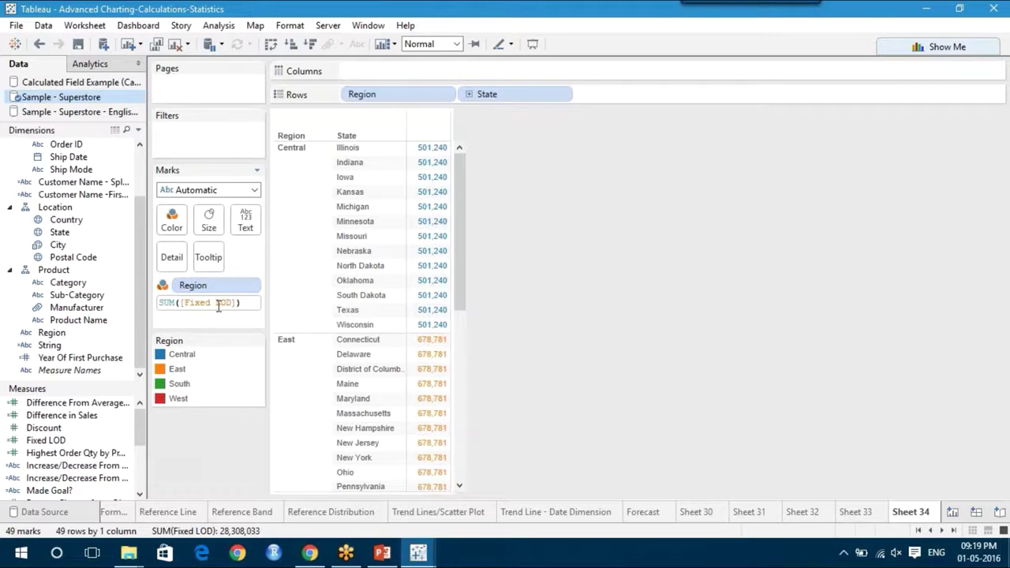
key(Return)
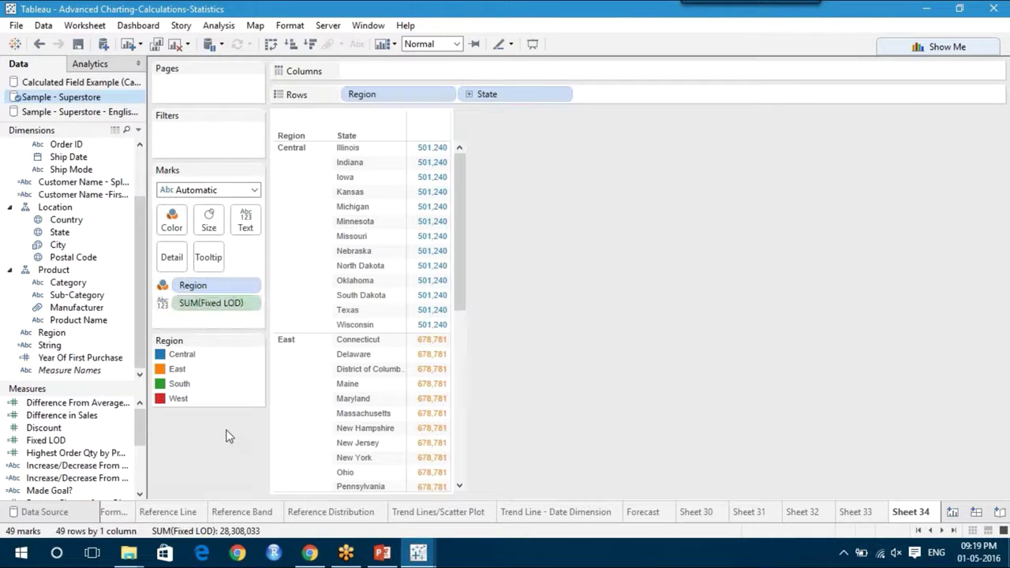
Replace FIXED with INCLUDE in the Fixed LOD calculation so it reads {INCLUDE [Region]: SUM([Sales])}, and apply the edited formula
right_click(103, 442)
click(198, 175)
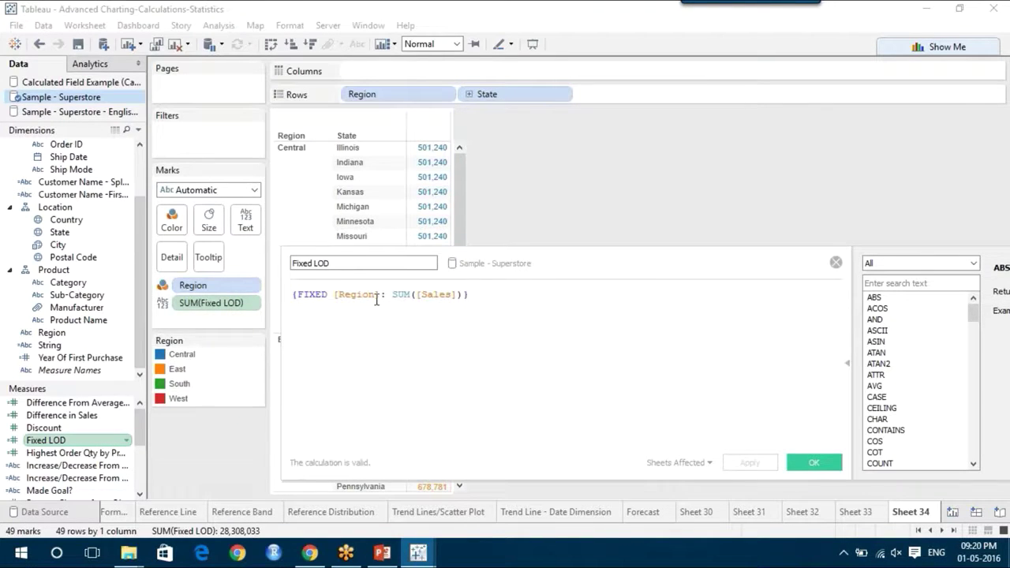
drag(328, 294, 300, 292)
text(I)
key(Return)
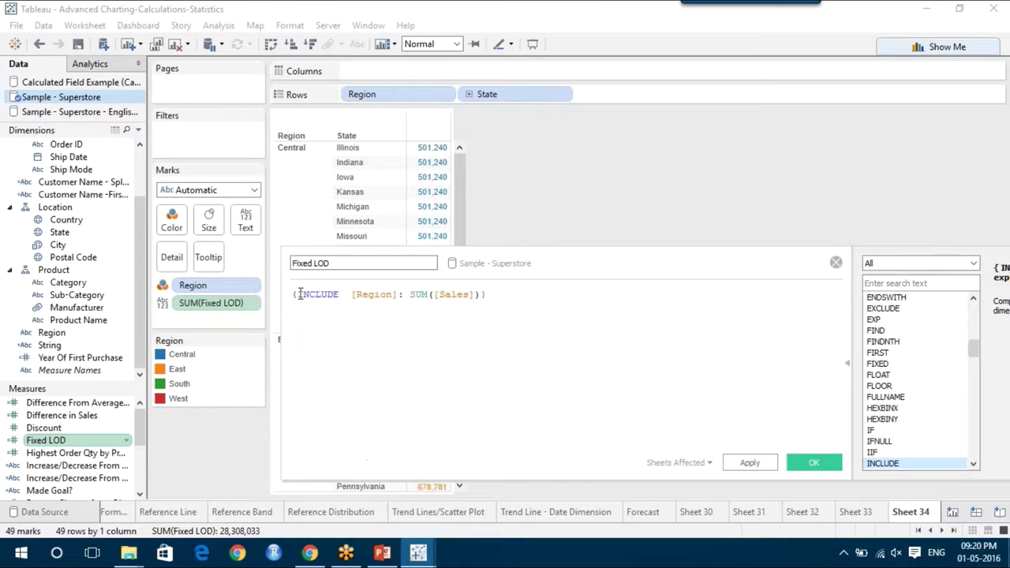
key(Delete)
click(439, 355)
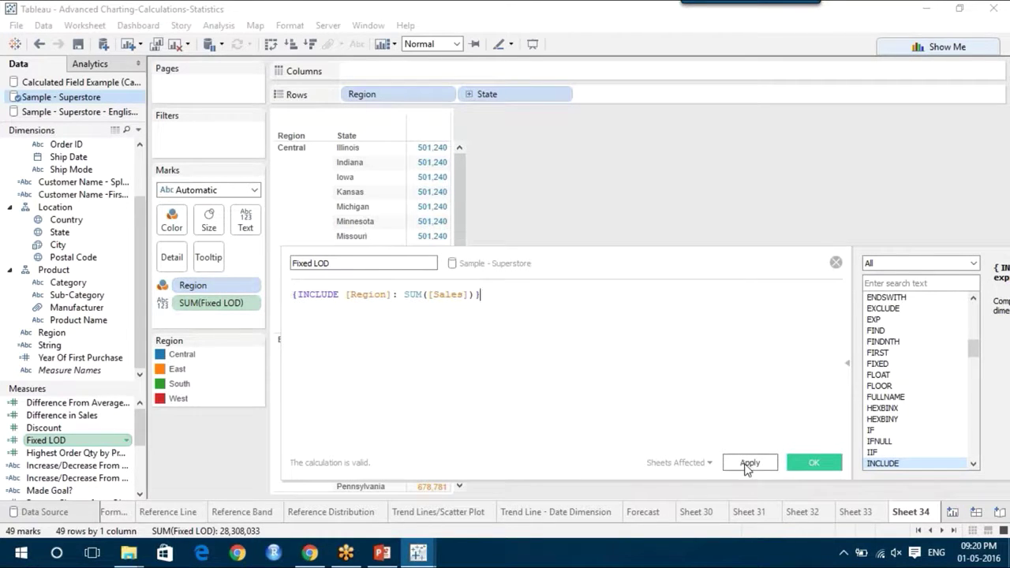
click(748, 464)
click(807, 466)
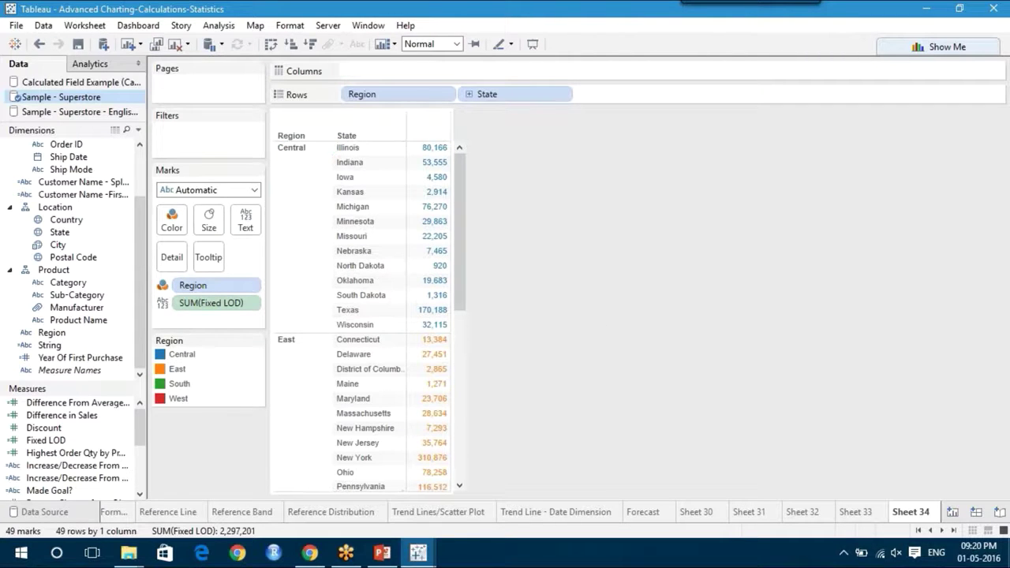
Switch to PowerPoint to review the LOD scope keywords on the Calculated Fields & LOD slide, and return to the Tableau Advanced Charting workbook
mouse_move(434, 147)
click(383, 553)
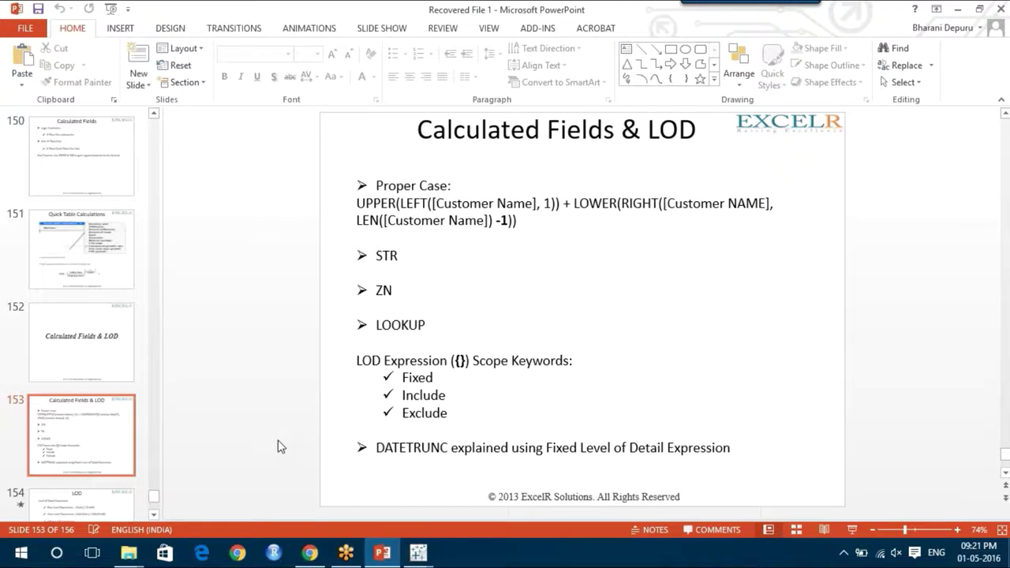
click(418, 552)
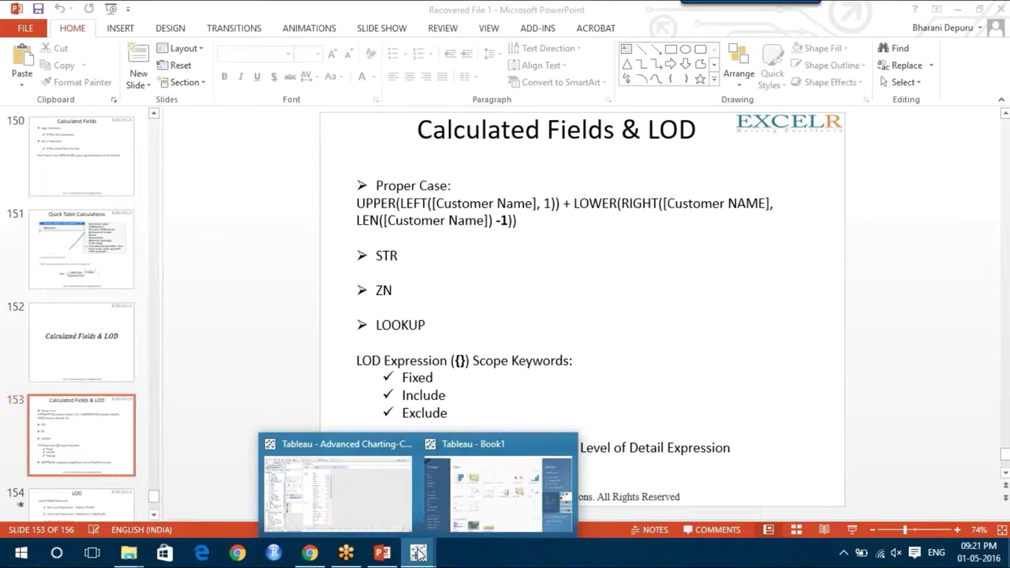
click(392, 497)
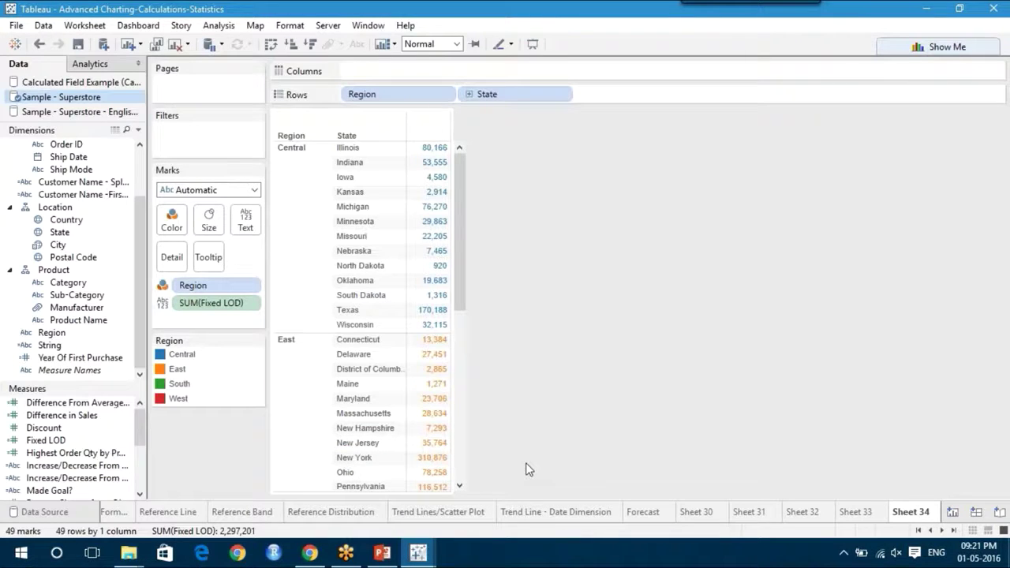